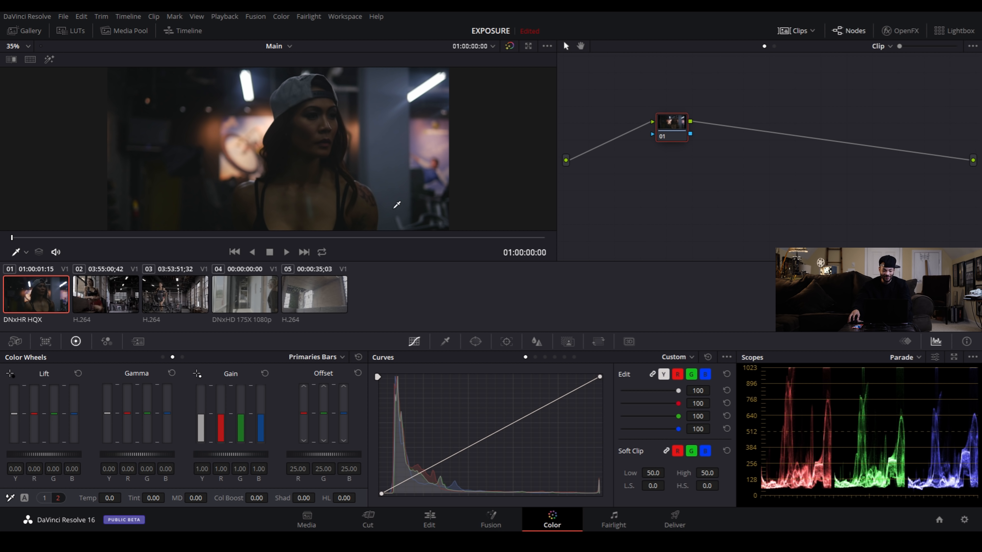
Hide the clip thumbnails and examine the dark areas of the woman's face and hair in the viewer.
left_click(788, 27)
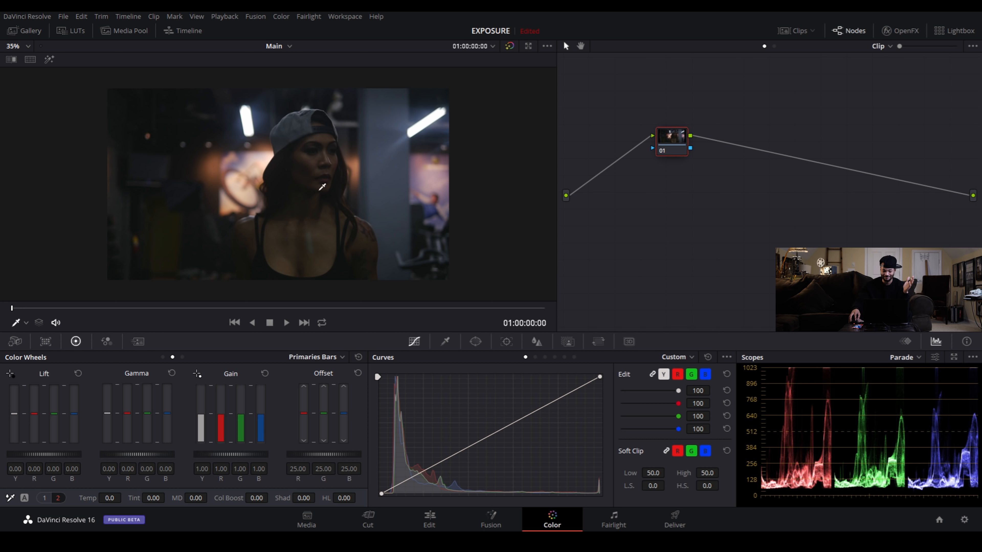
scroll(330, 175, "up", 1)
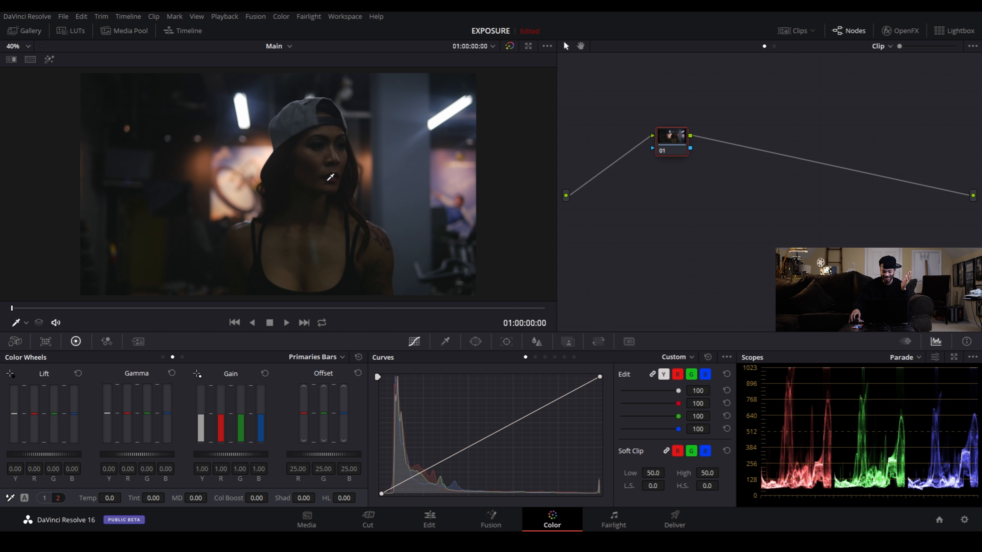
scroll(331, 182, "up", 1)
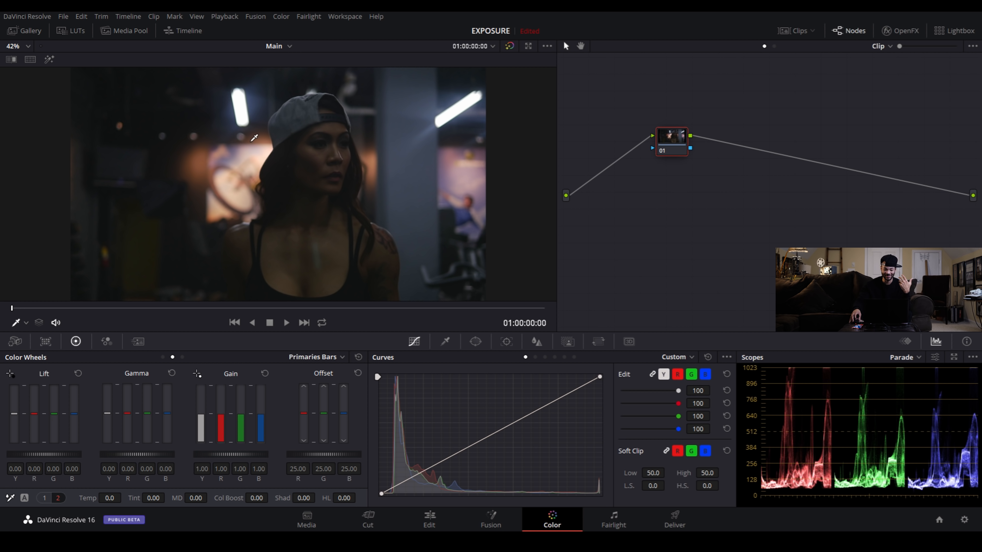
scroll(293, 174, "down", 2)
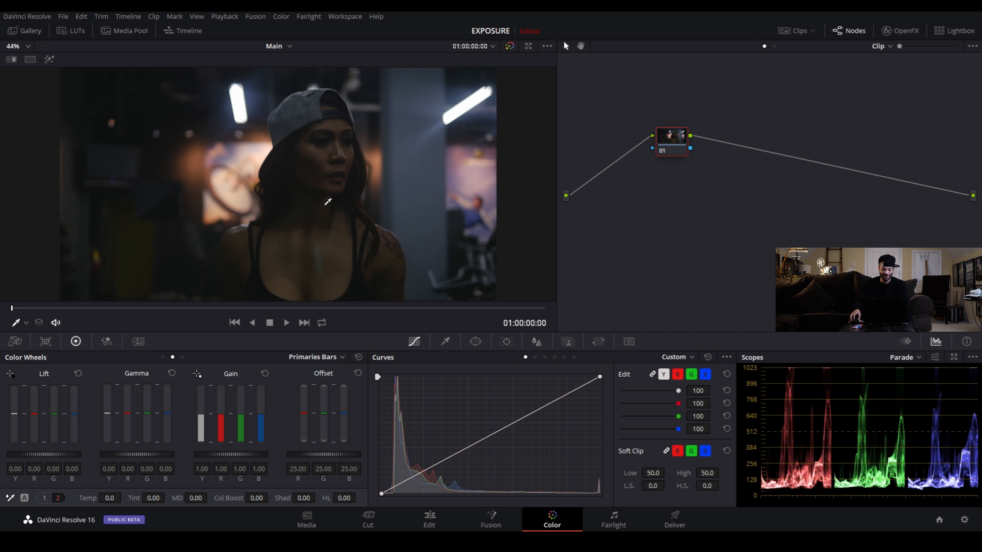
scroll(342, 195, "up", 5)
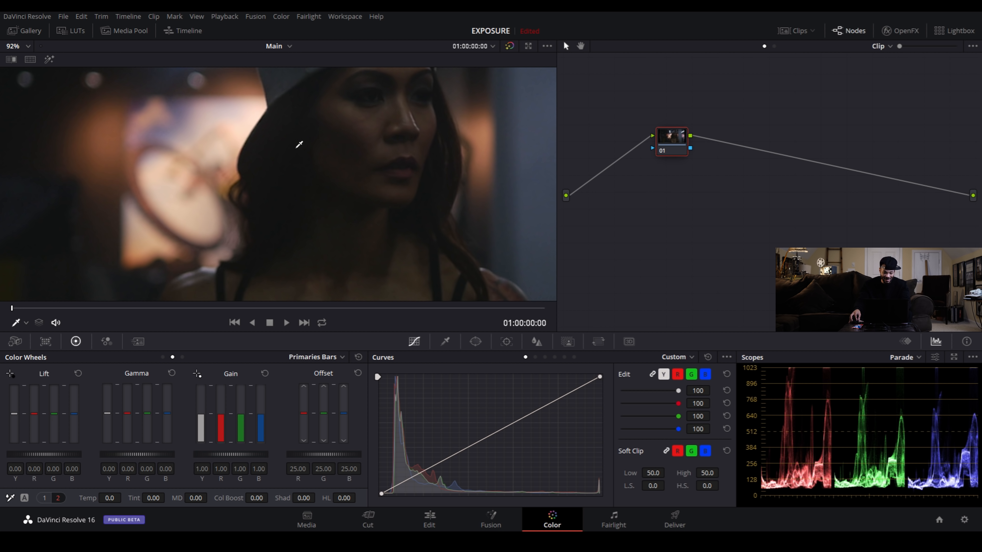
scroll(301, 174, "up", 1)
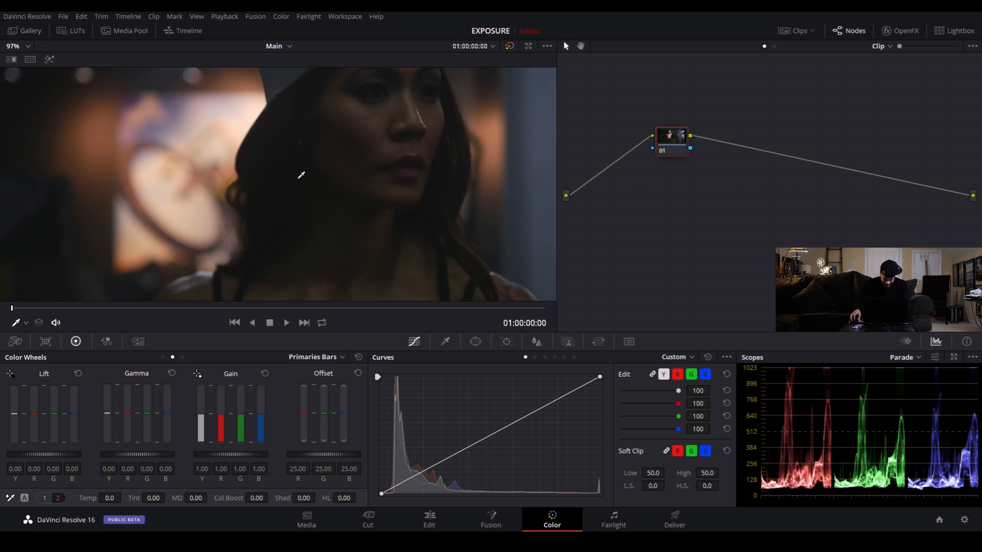
scroll(322, 168, "up", 3)
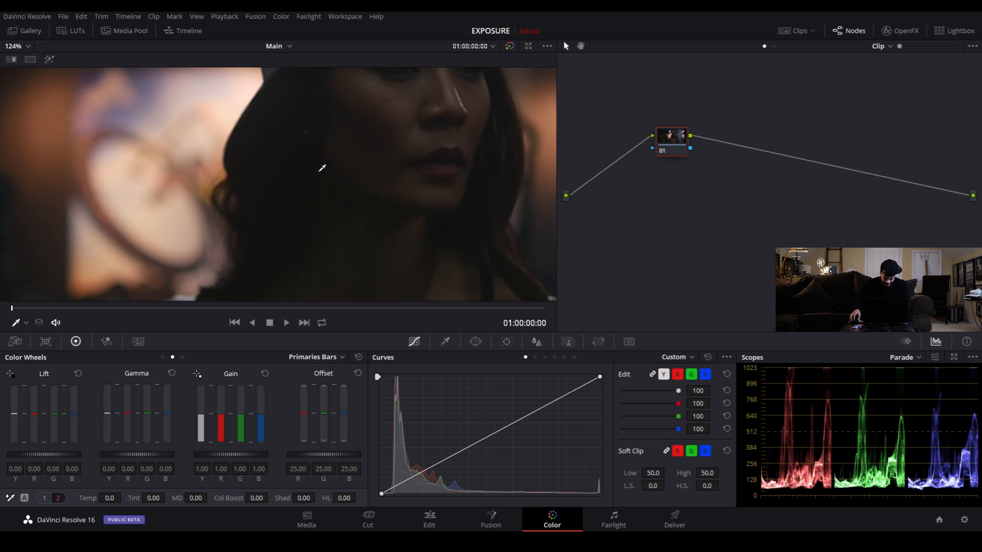
scroll(360, 147, "down", 4)
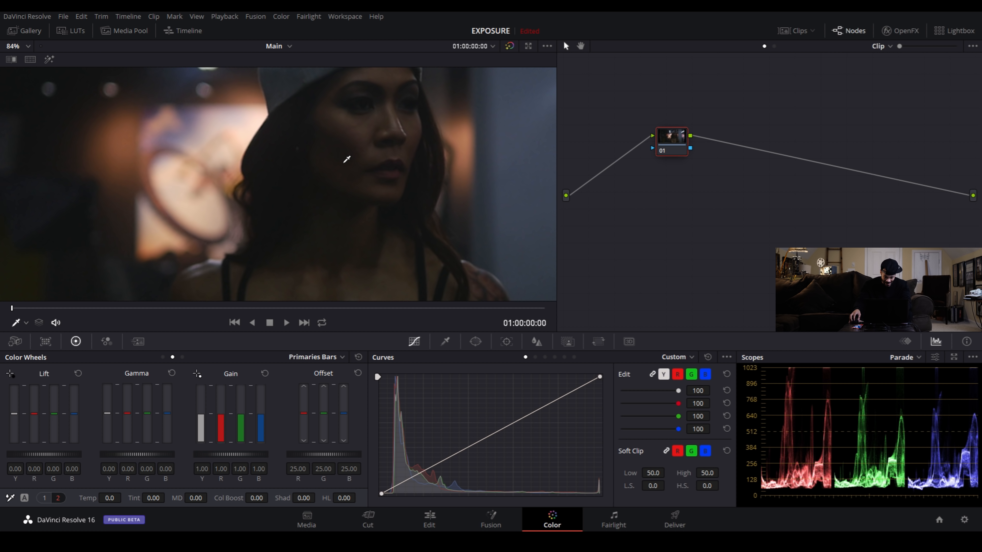
scroll(347, 159, "down", 2)
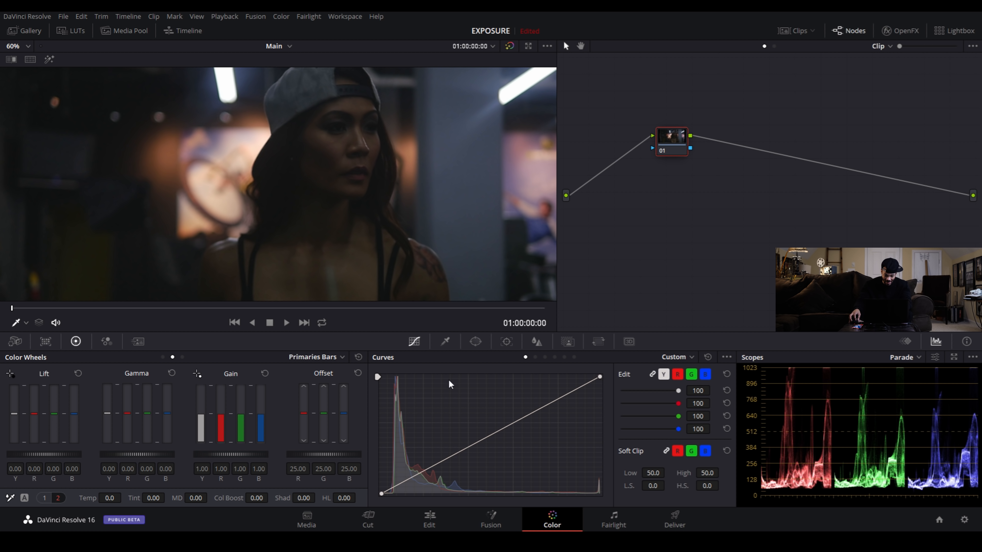
Try lifting the shadows with a control point low on node 01's custom curve, inspect the face, and remove the point.
left_click(408, 479)
left_click_drag(407, 479, 406, 474)
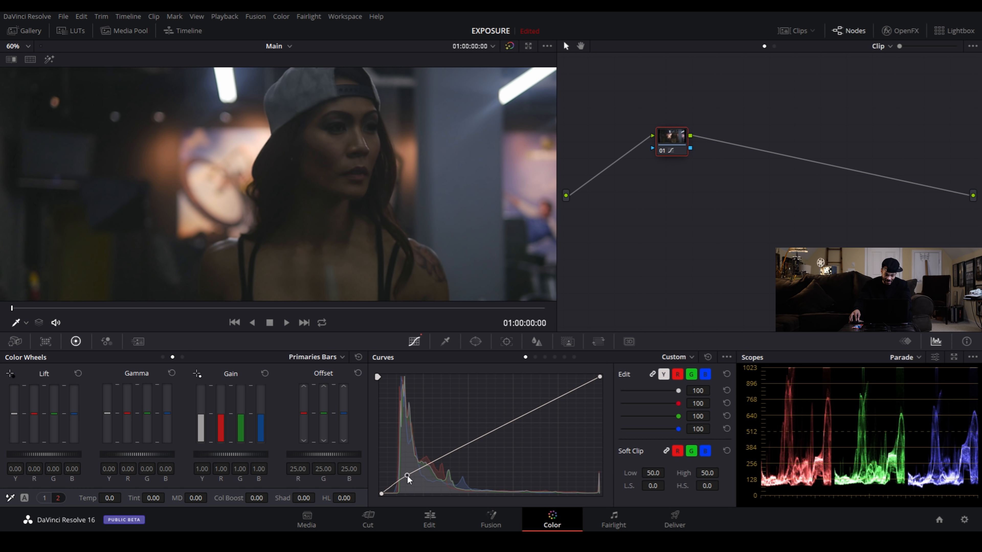
left_click_drag(406, 474, 407, 472)
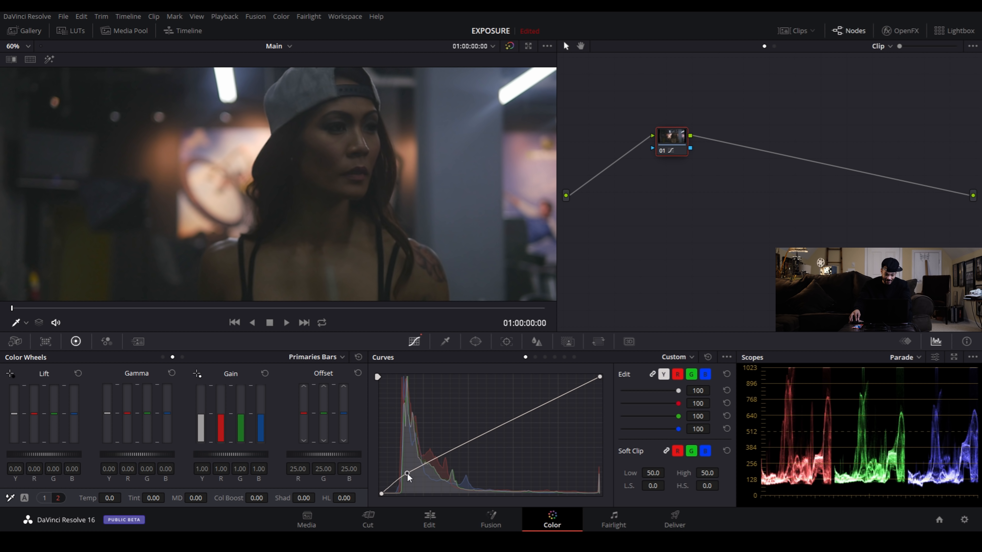
scroll(326, 182, "up", 6)
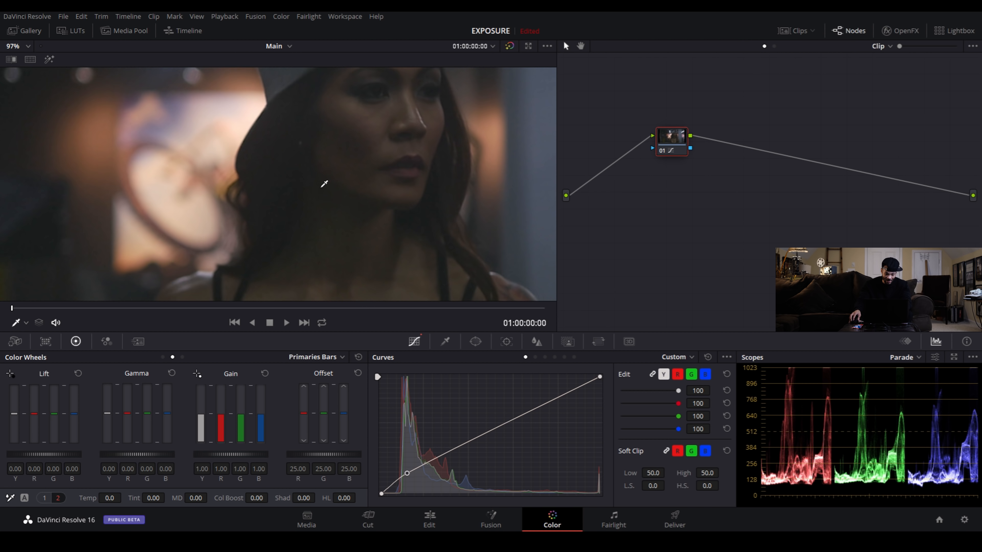
scroll(350, 139, "up", 2)
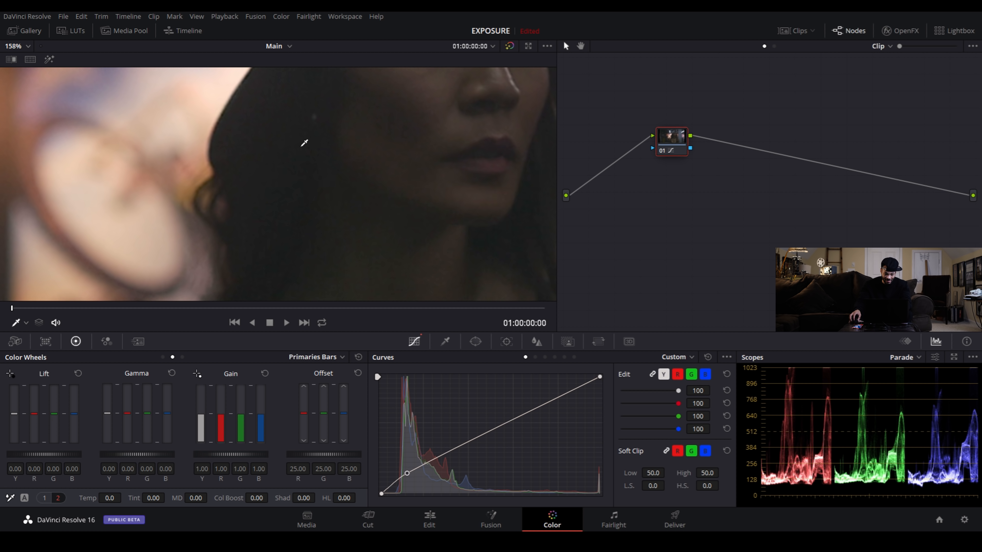
scroll(386, 131, "down", 5)
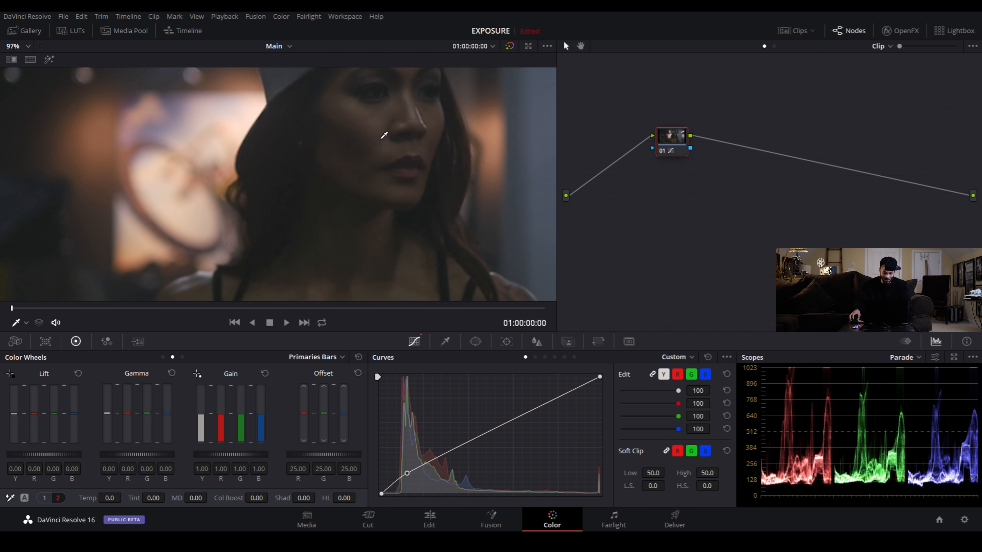
scroll(389, 134, "down", 2)
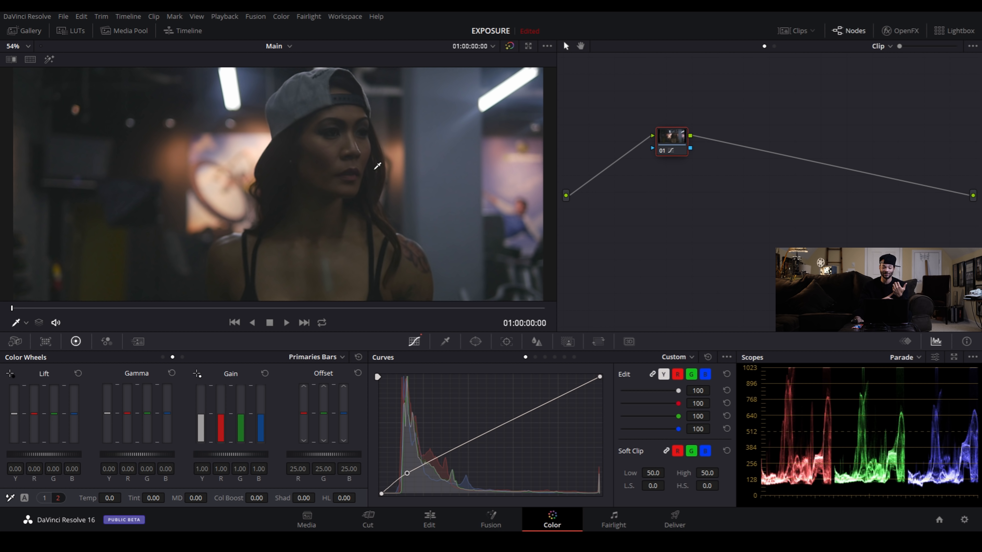
scroll(377, 166, "down", 2)
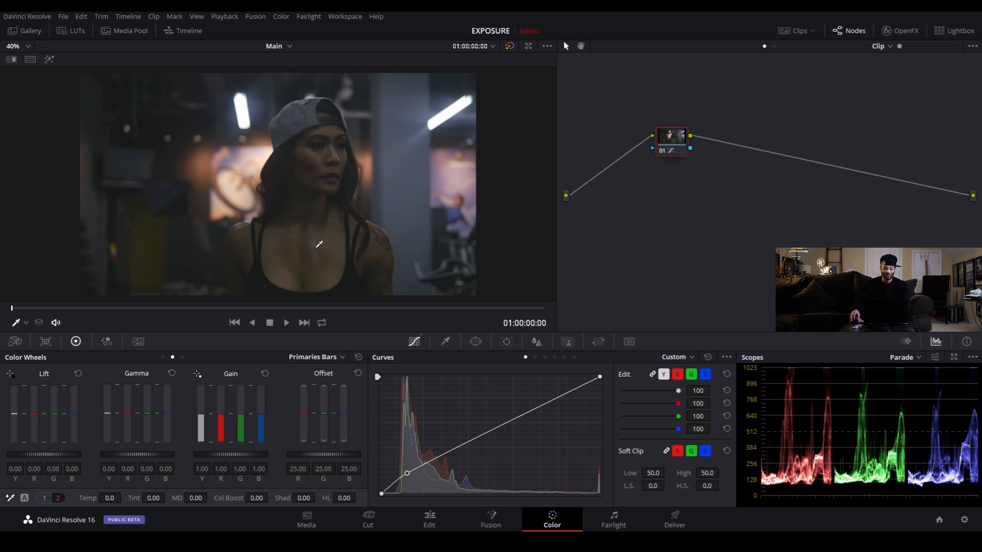
right_click(407, 473)
Try brightening the image by adding a point on the lower part of the custom curve and raising it strongly into the midtones.
scroll(340, 162, "up", 3)
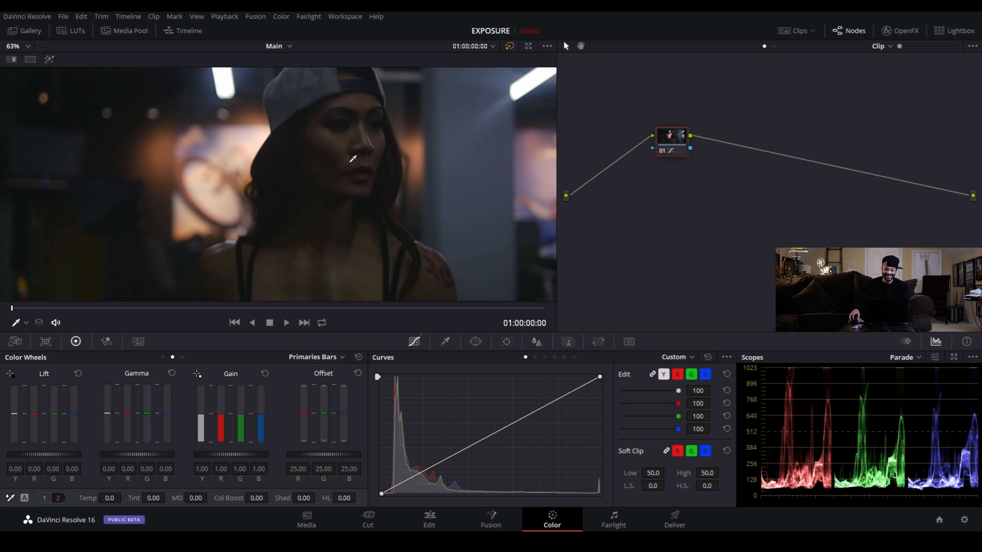
scroll(358, 182, "down", 2)
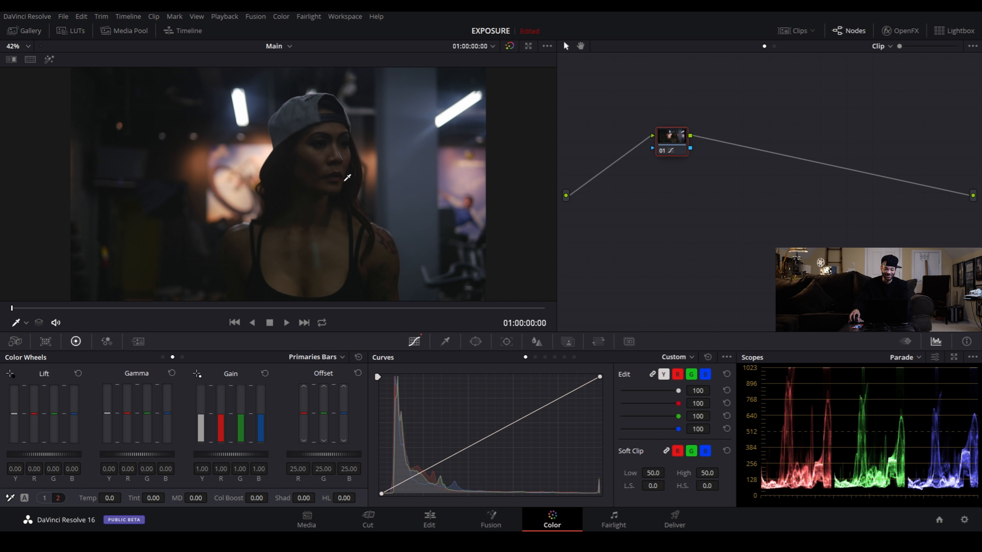
scroll(340, 183, "up", 3)
scroll(335, 189, "down", 2)
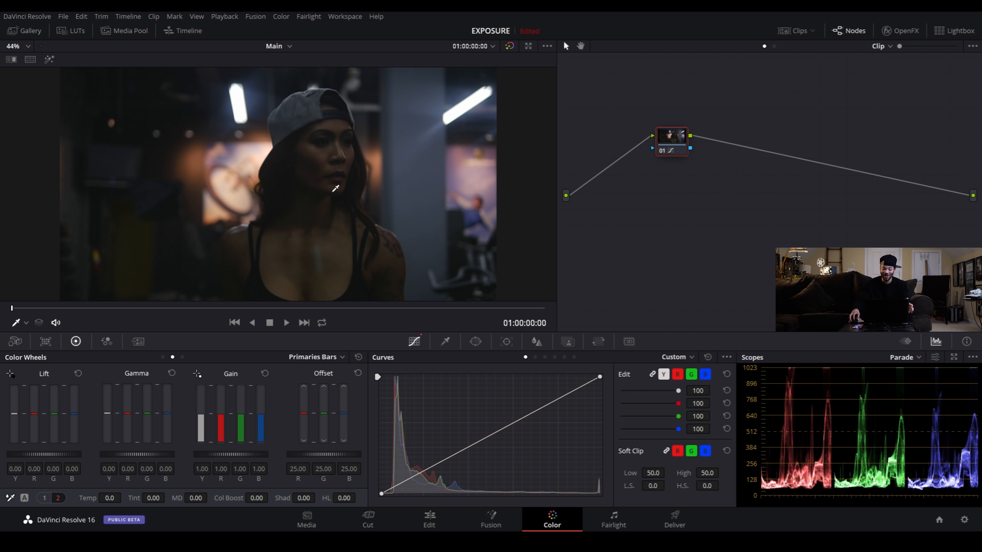
scroll(339, 181, "down", 2)
scroll(341, 181, "up", 1)
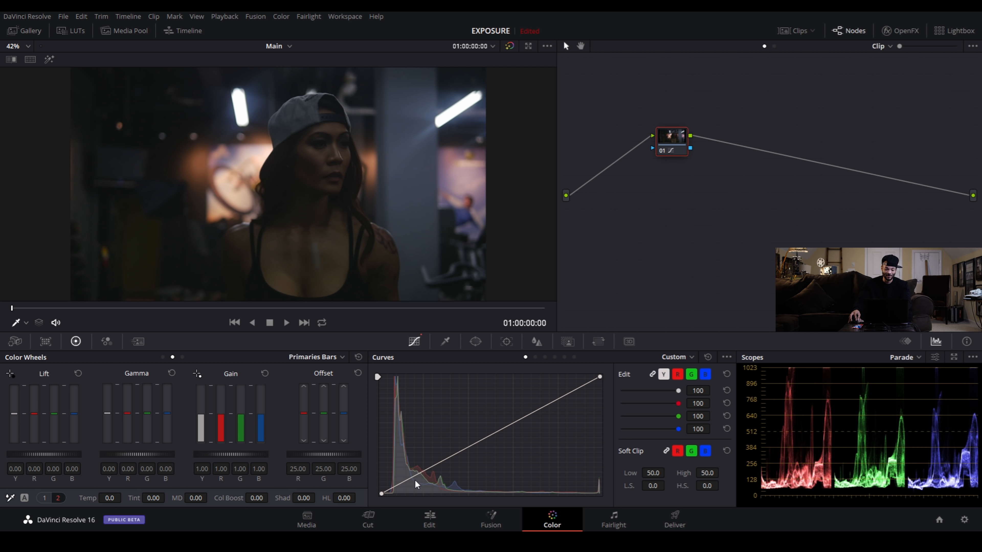
left_click_drag(411, 476, 415, 469)
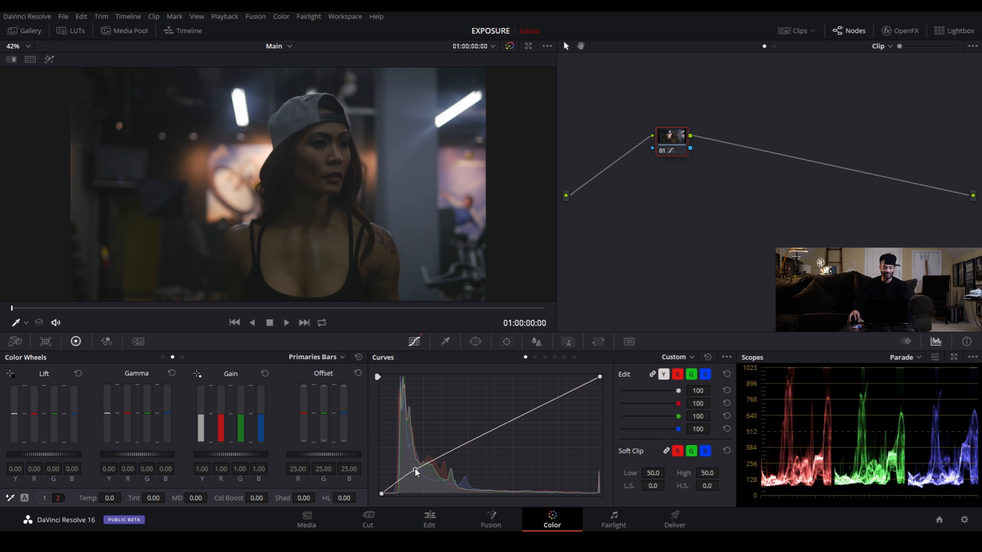
left_click_drag(415, 468, 448, 432)
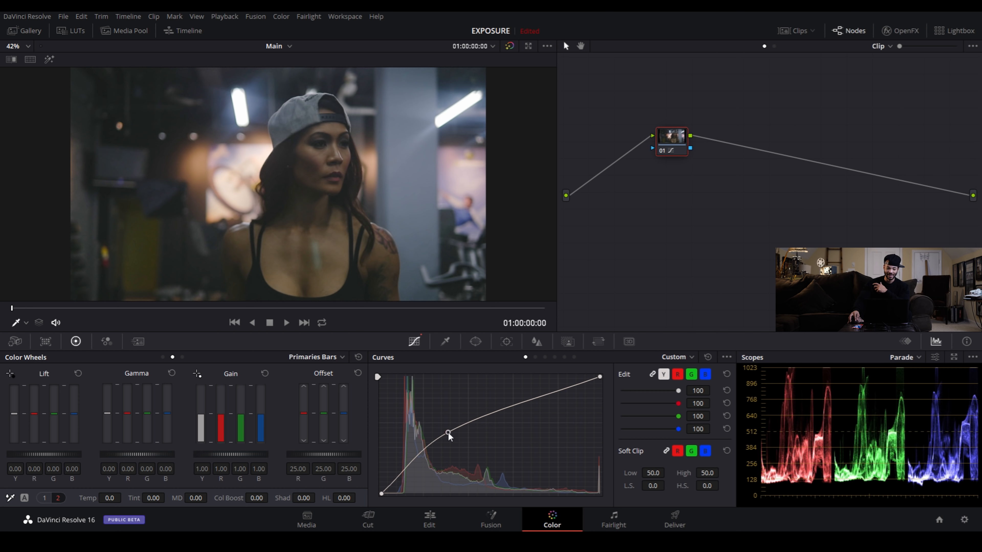
Lower the midtone point on the custom curve slightly after checking the face, and delete the point to straighten the curve.
scroll(335, 203, "up", 2)
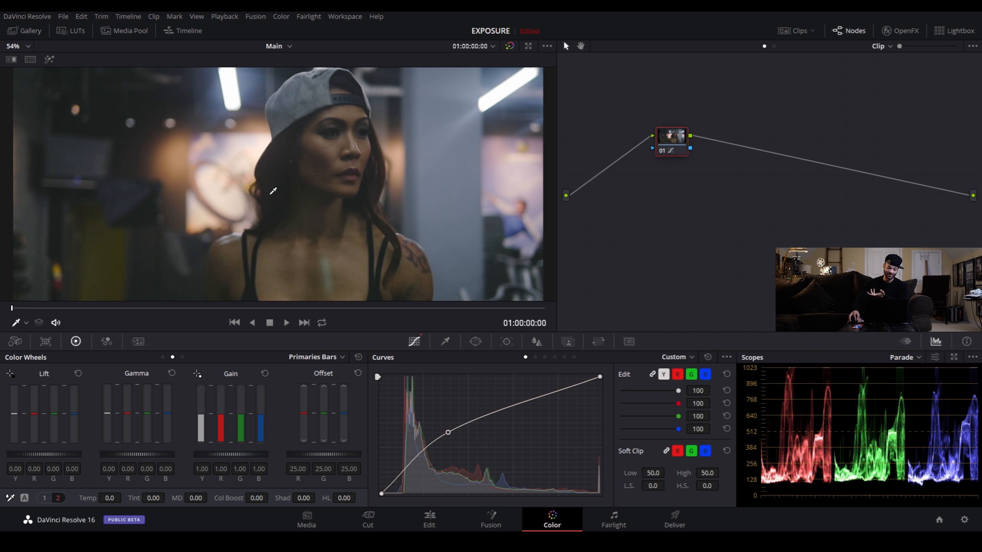
scroll(284, 178, "up", 2)
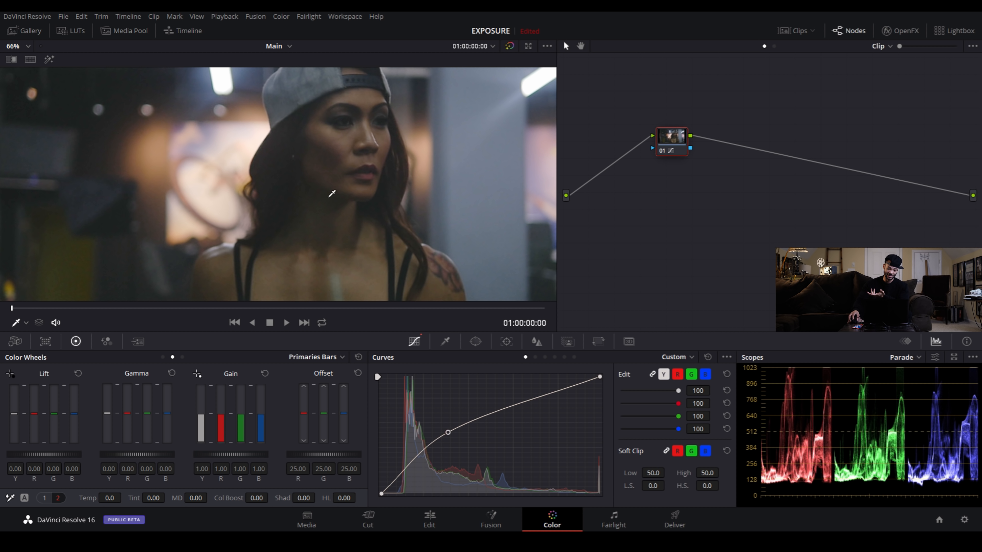
scroll(313, 186, "down", 4)
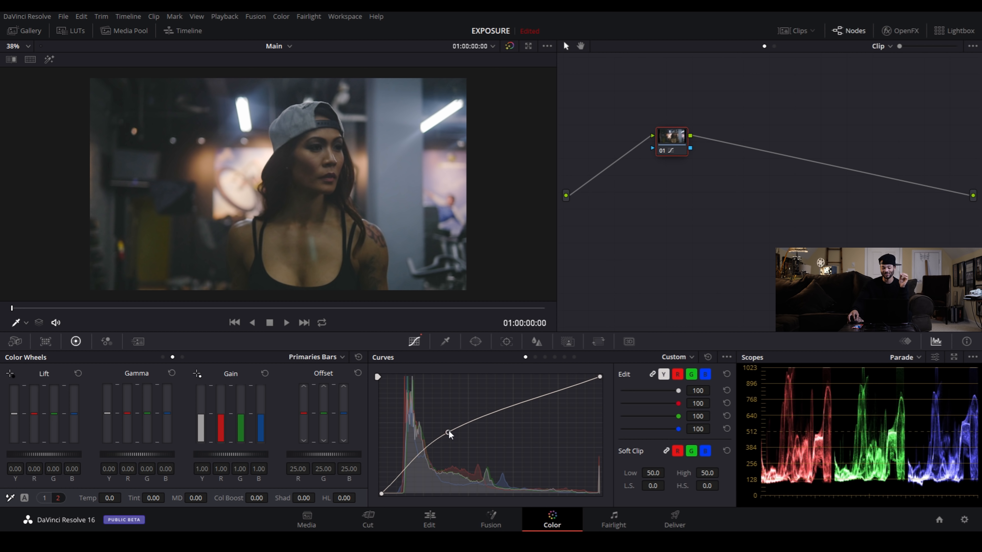
left_click_drag(448, 431, 447, 436)
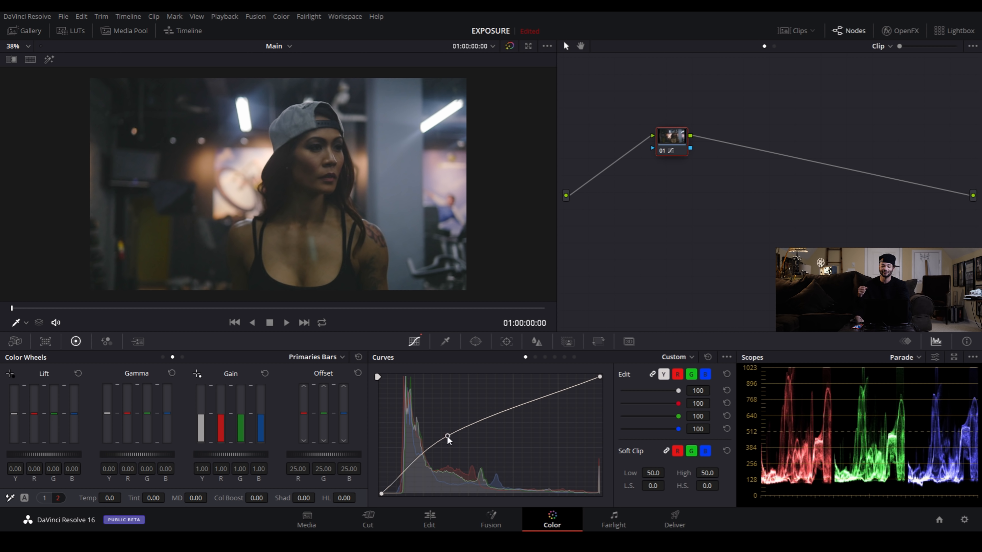
right_click(447, 436)
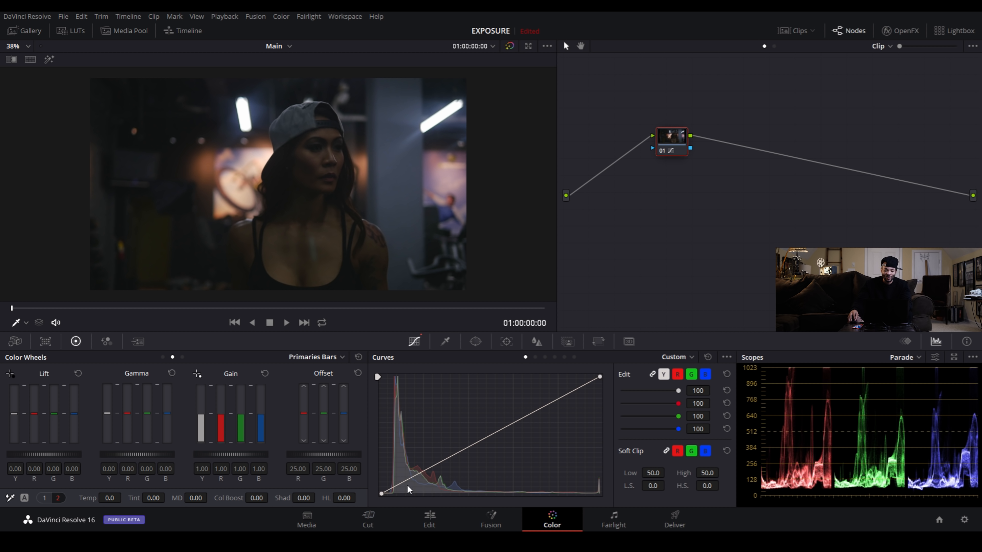
Lift the shadows with a low point on node 01's custom curve and add a serial node after it.
left_click_drag(413, 471, 417, 463)
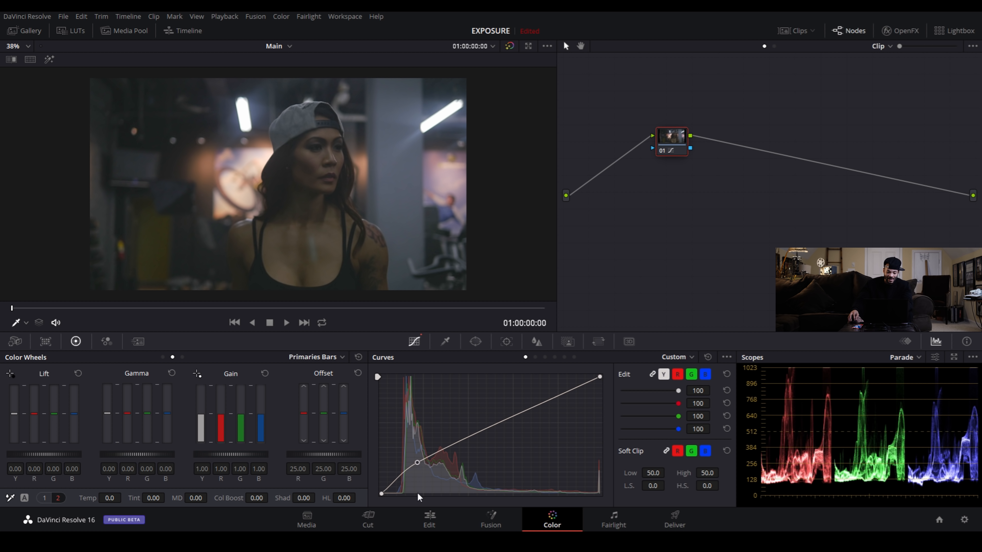
left_click_drag(676, 137, 625, 181)
key("alt+s")
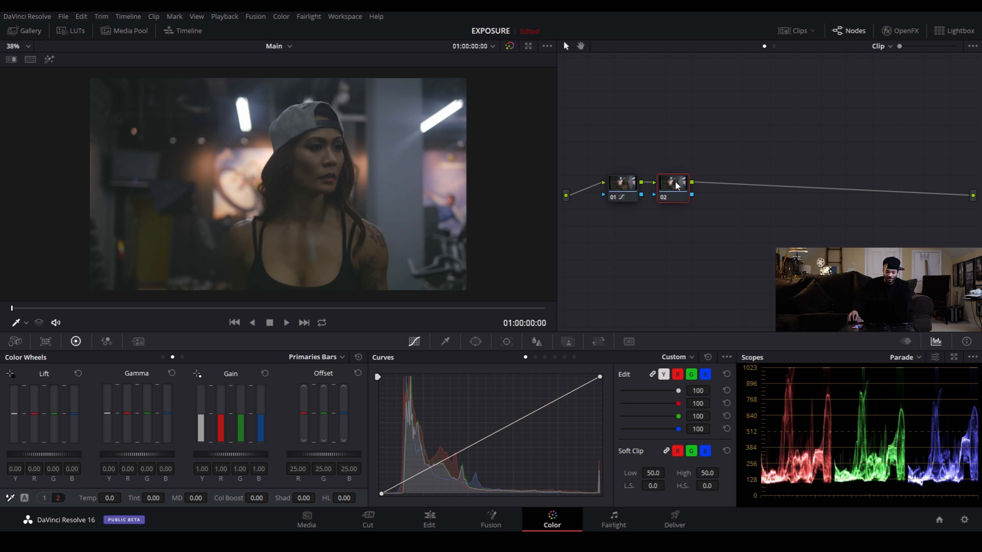
Sample the skin below the woman's eye to place a matching point on node 02's custom curve, keeping the viewer in Qualifier mode.
scroll(321, 149, "up", 6)
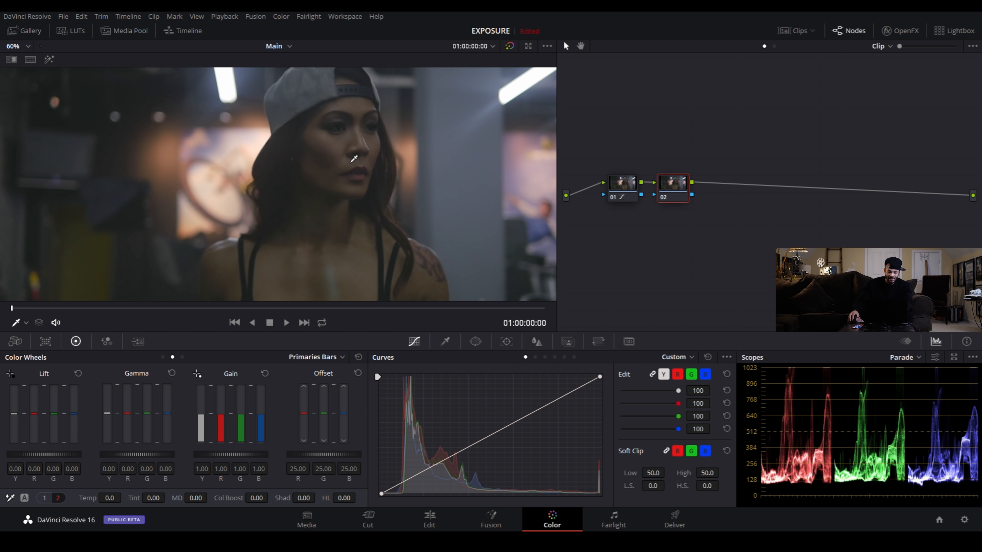
scroll(375, 139, "up", 1)
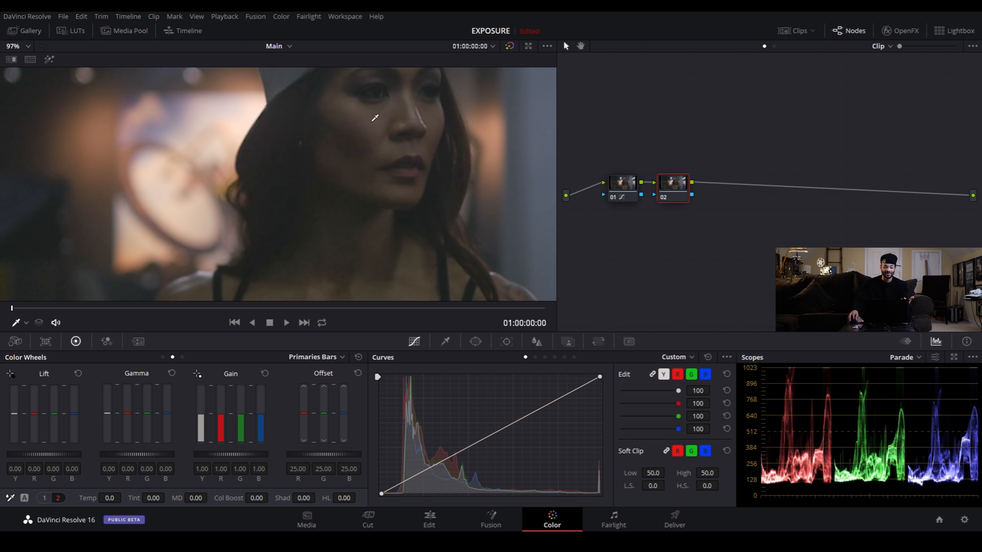
left_click(375, 120)
left_click(25, 323)
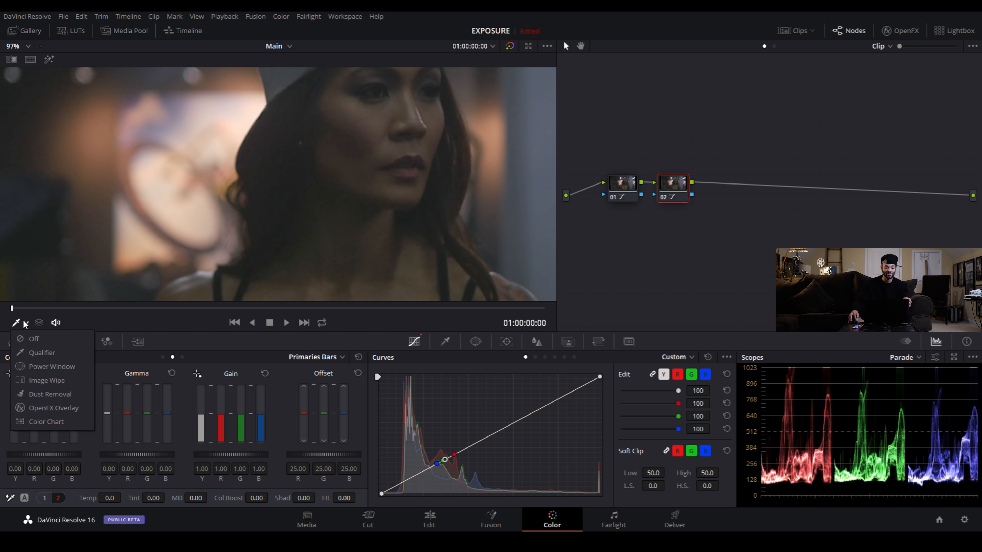
left_click(39, 352)
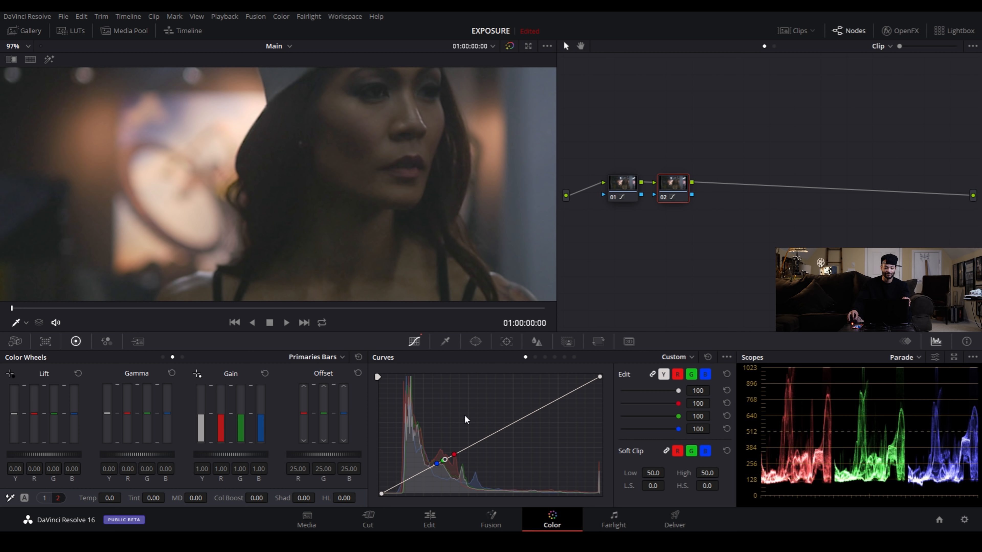
Move the black point of node 02's custom curve inward along the baseline to deepen the blacks.
scroll(456, 223, "down", 4)
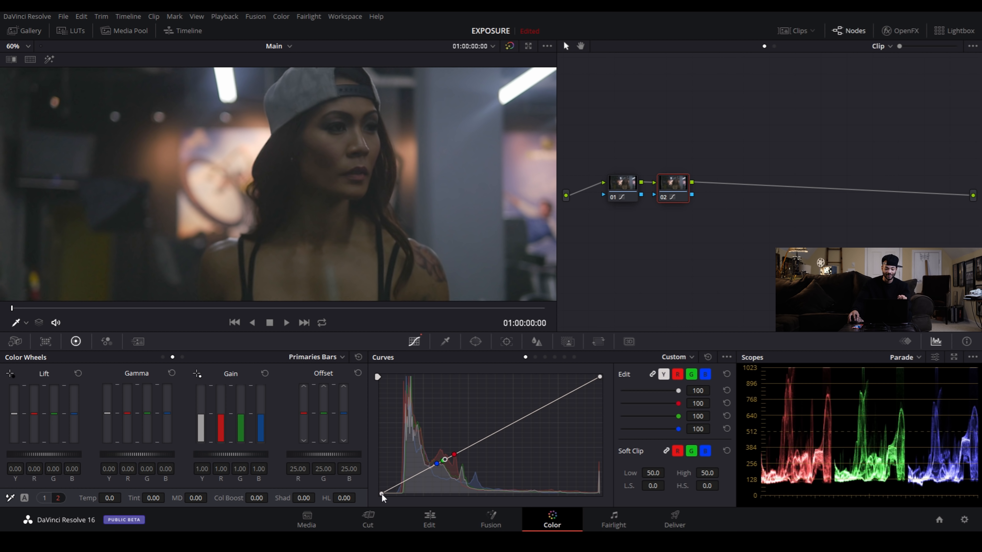
left_click_drag(381, 493, 396, 492)
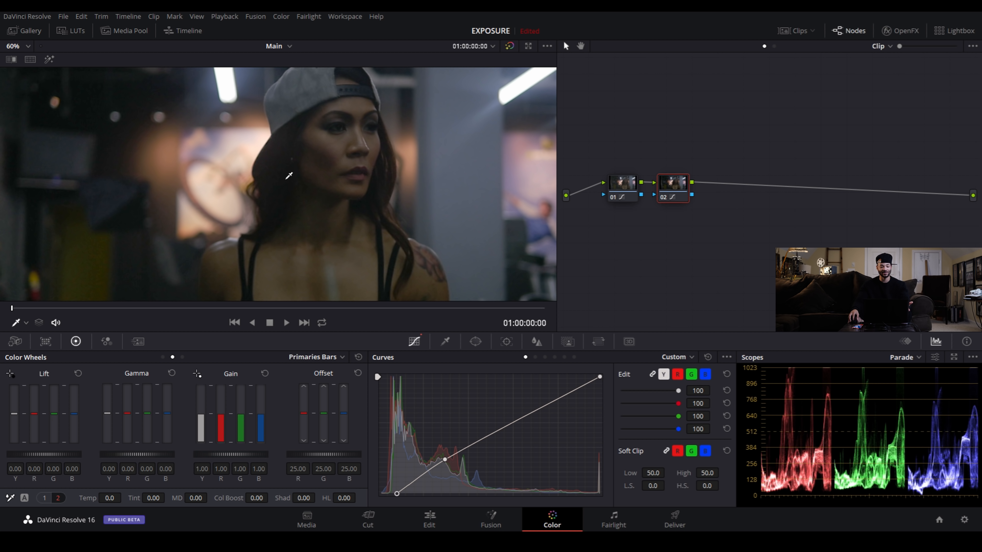
Examine the graded woman's face and the whole frame at 01:00:02:19 to judge noise and contrast.
scroll(304, 199, "down", 5)
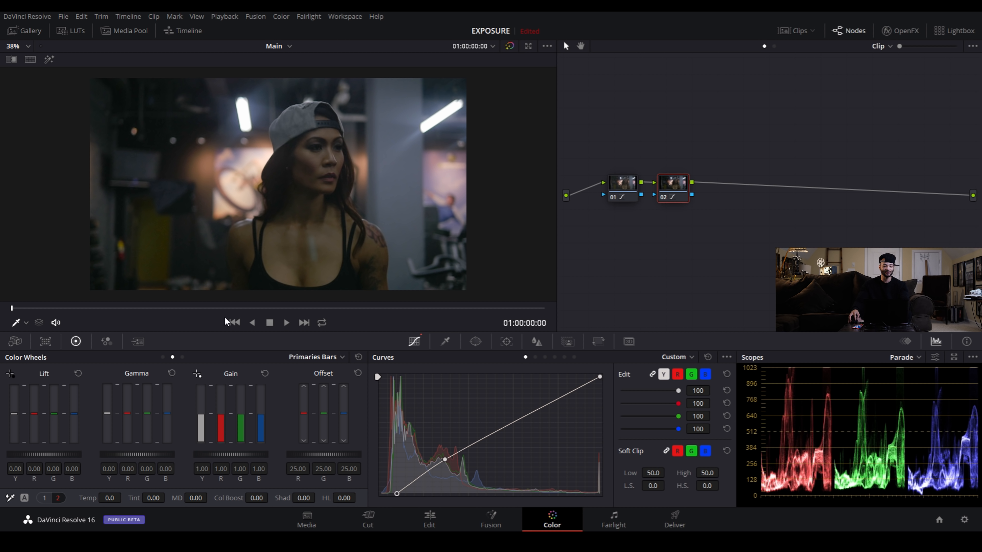
left_click_drag(140, 307, 173, 308)
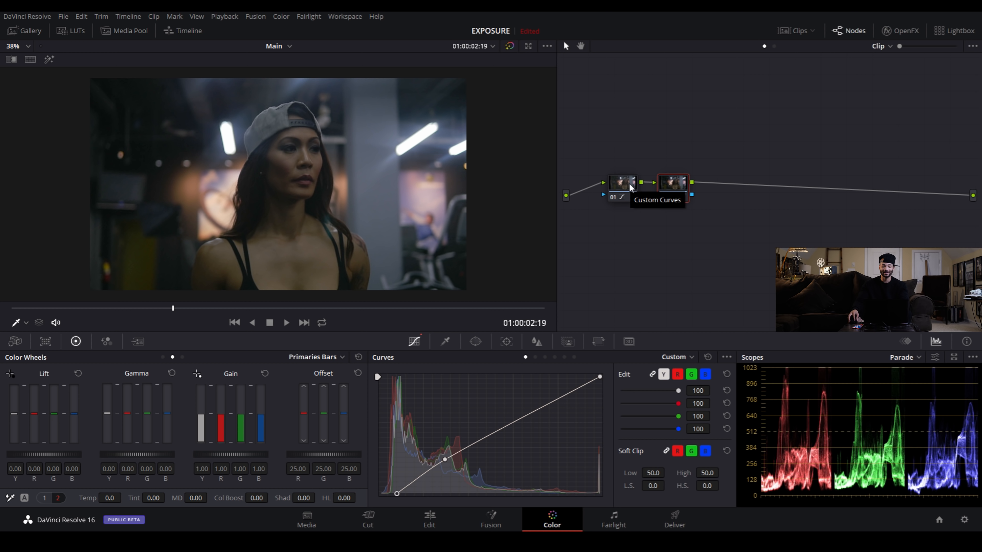
scroll(302, 200, "down", 1)
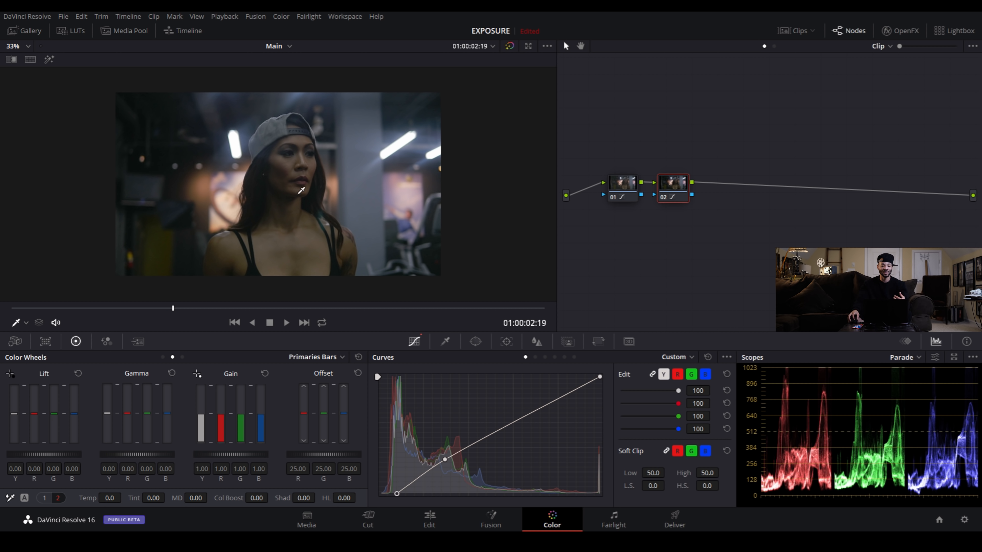
scroll(301, 208, "up", 2)
scroll(302, 193, "up", 1)
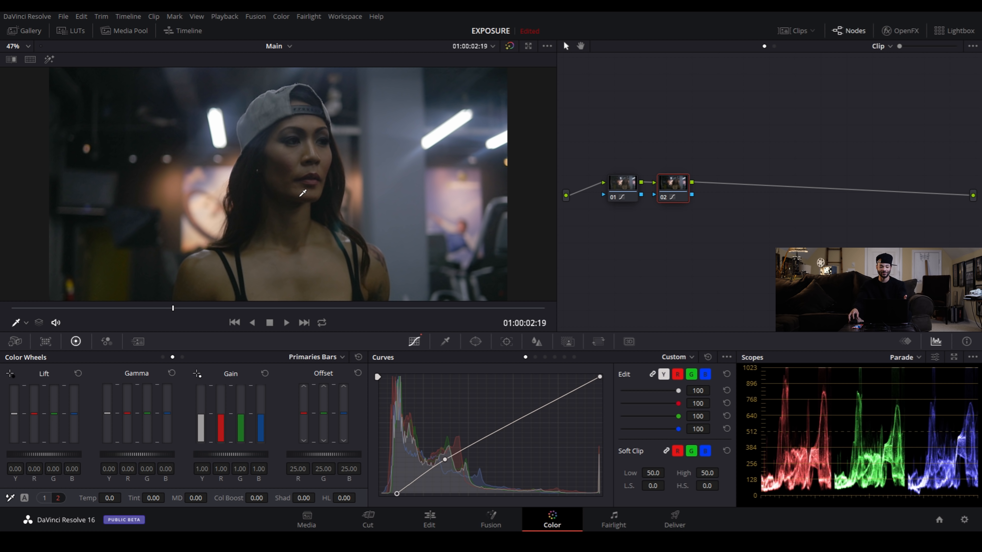
scroll(303, 192, "up", 1)
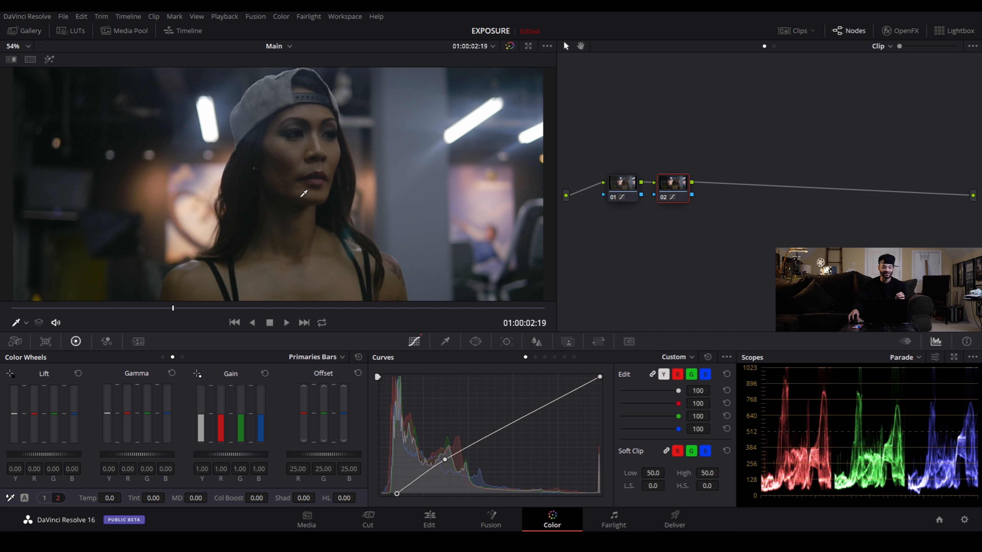
scroll(304, 192, "up", 1)
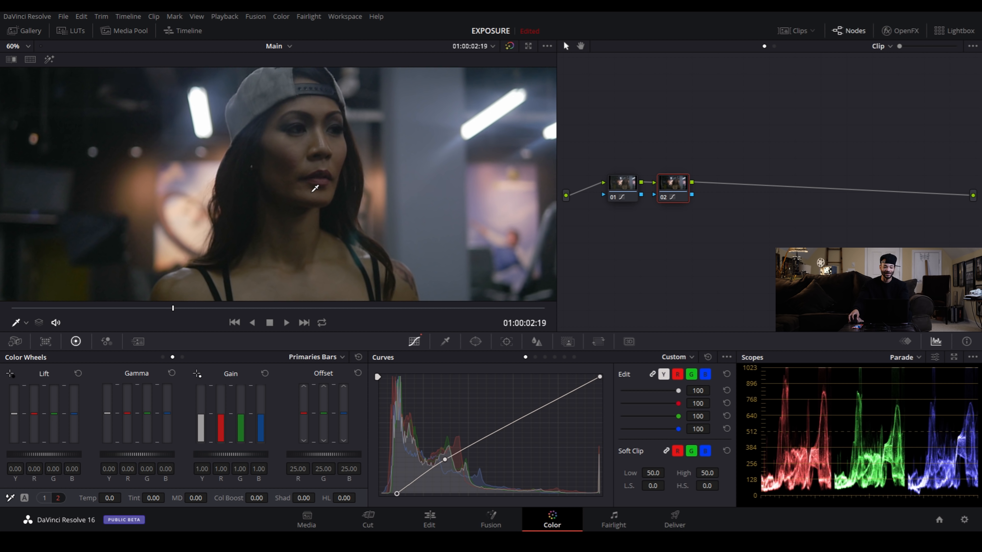
scroll(312, 192, "down", 3)
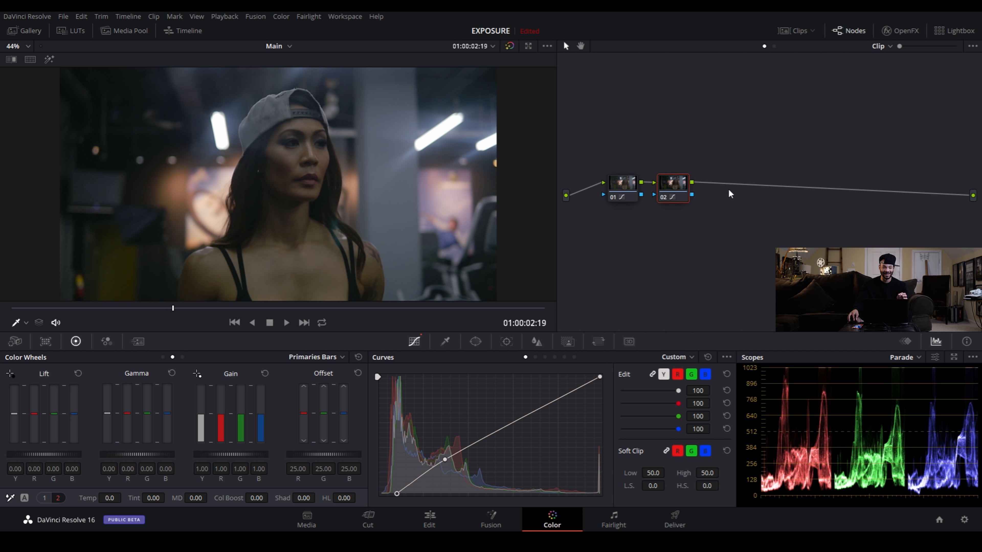
Add a serial node before node 01, making room for it near the source in the node graph.
left_click(623, 189)
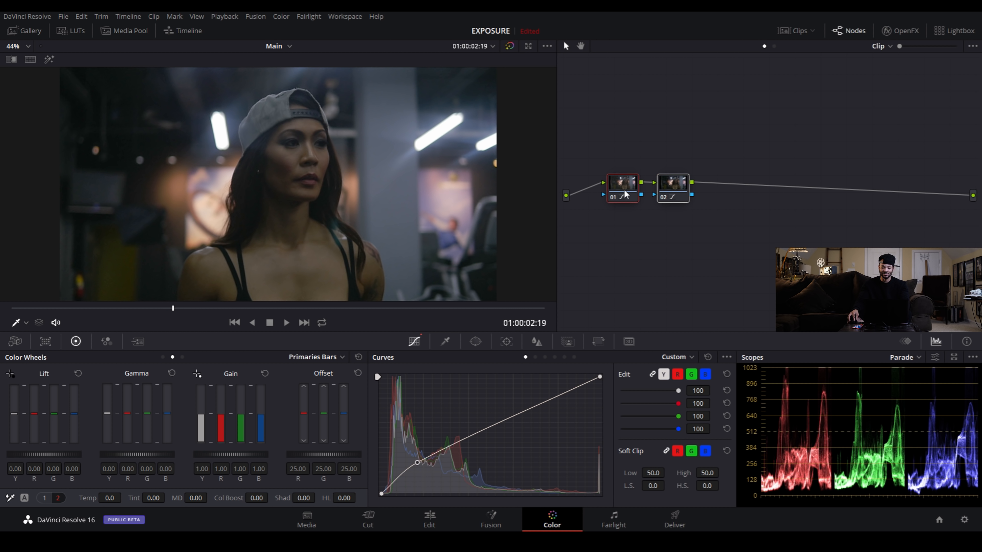
left_click_drag(623, 189, 672, 195)
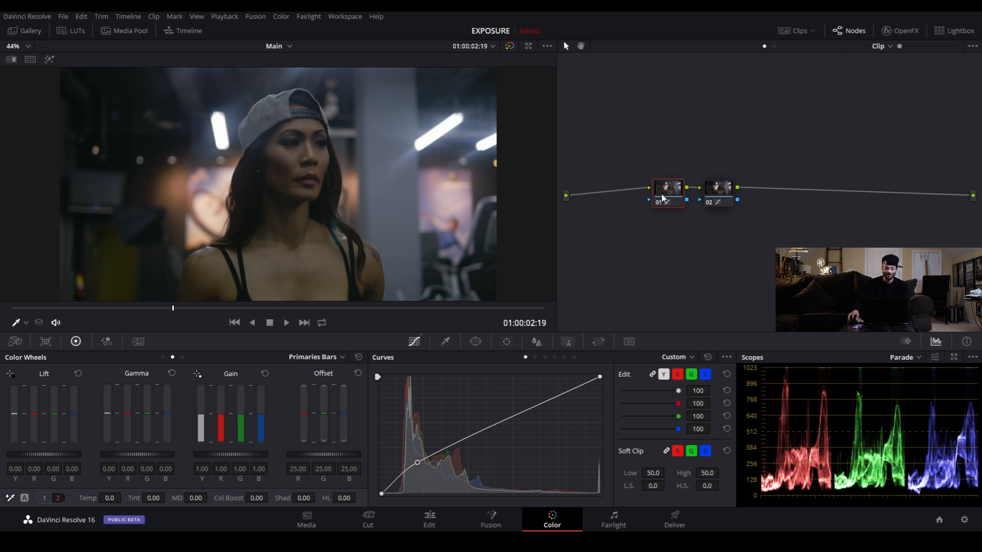
right_click(663, 191)
mouse_move(744, 244)
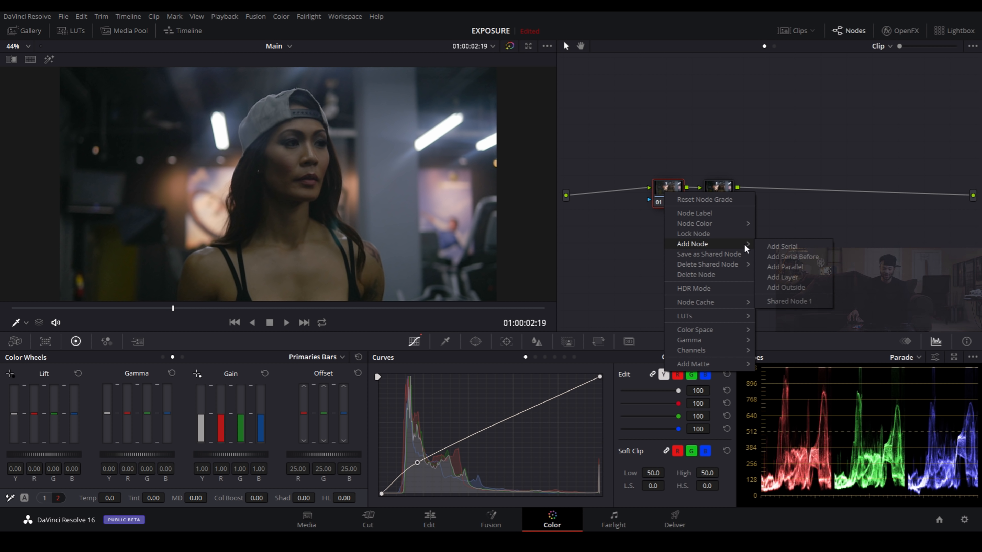
left_click(804, 257)
left_click_drag(680, 232, 621, 194)
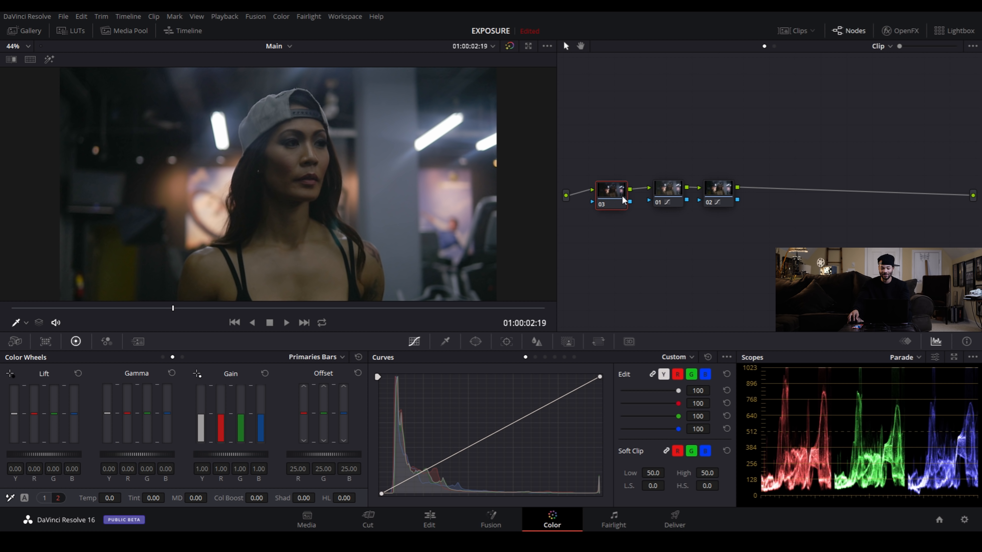
Enable temporal noise reduction on node 03 with 3 frames and the Better motion estimation type.
scroll(297, 215, "up", 4)
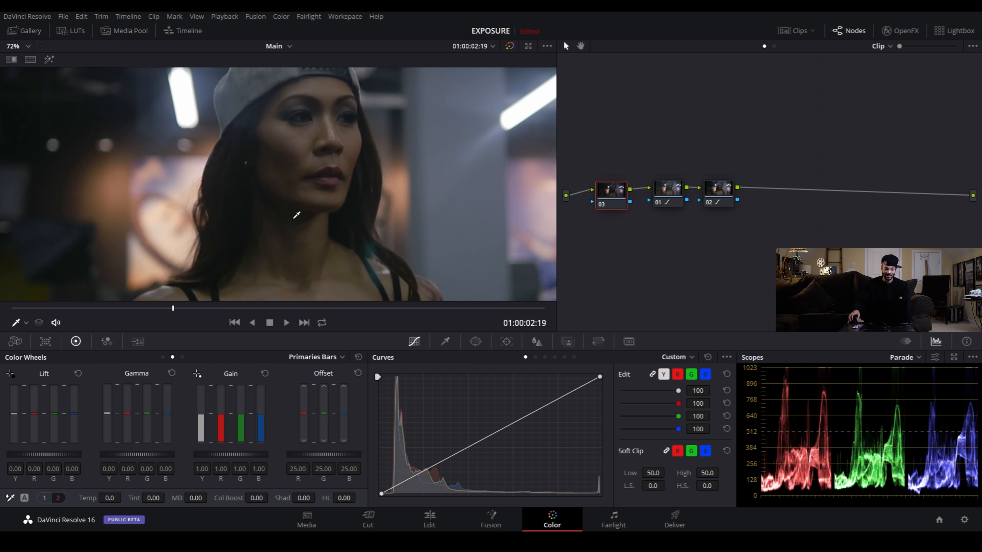
scroll(296, 215, "up", 4)
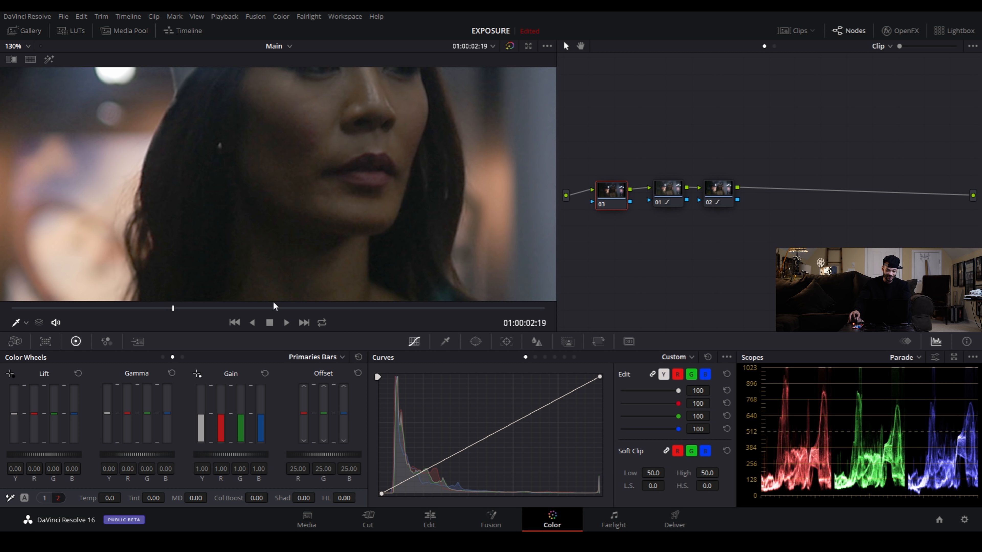
left_click(138, 342)
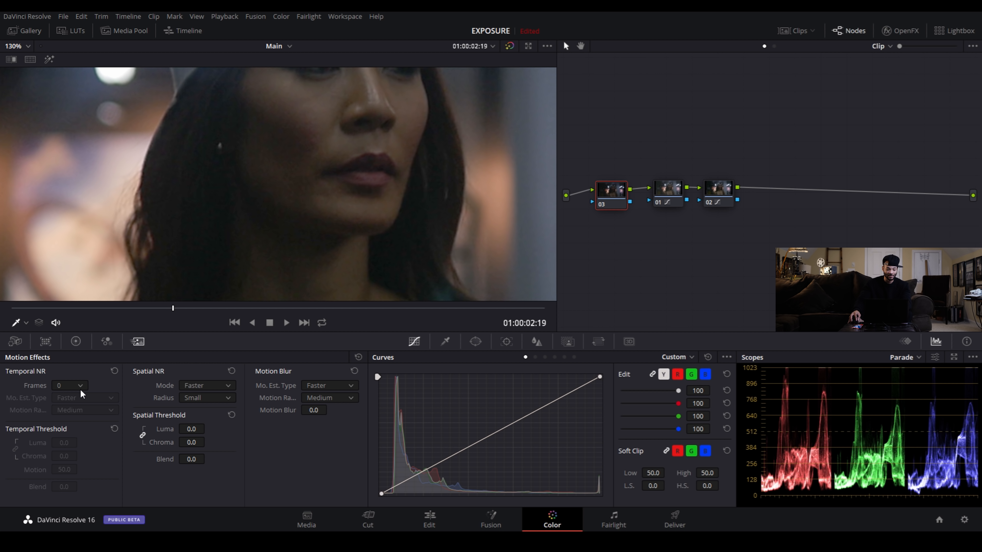
left_click(74, 385)
left_click(67, 431)
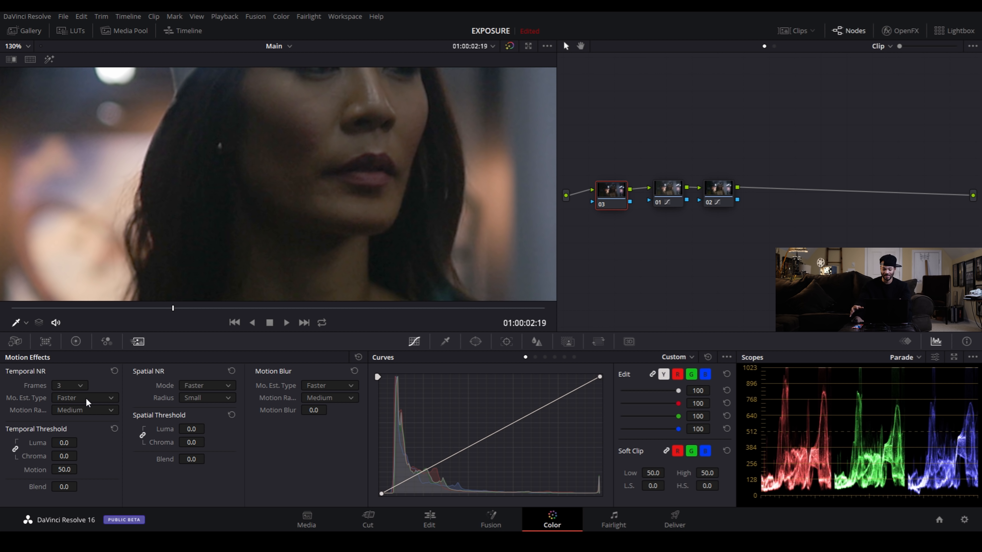
left_click(86, 398)
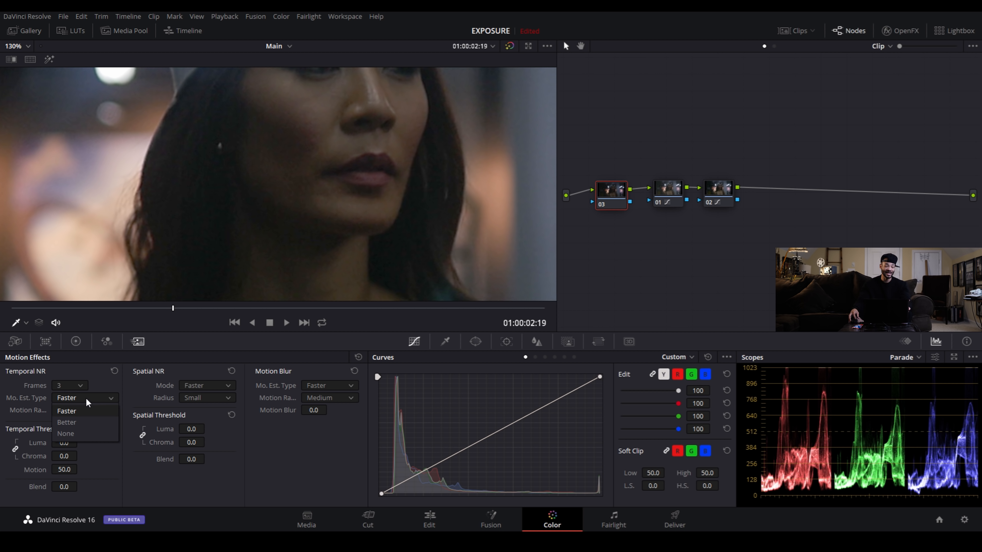
left_click(86, 421)
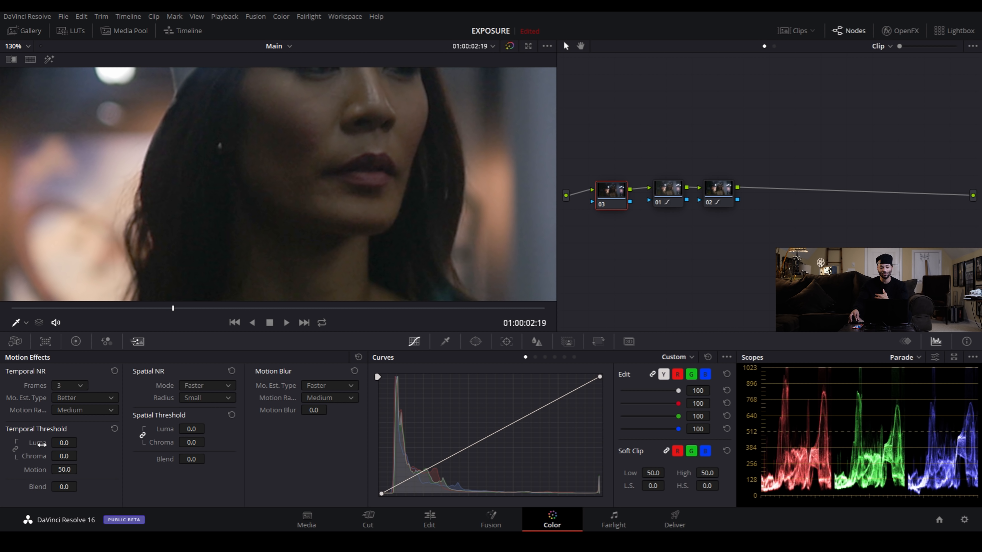
Set separate temporal thresholds on node 03, 6.4 for luma and 11.0 for chroma.
scroll(300, 205, "up", 5)
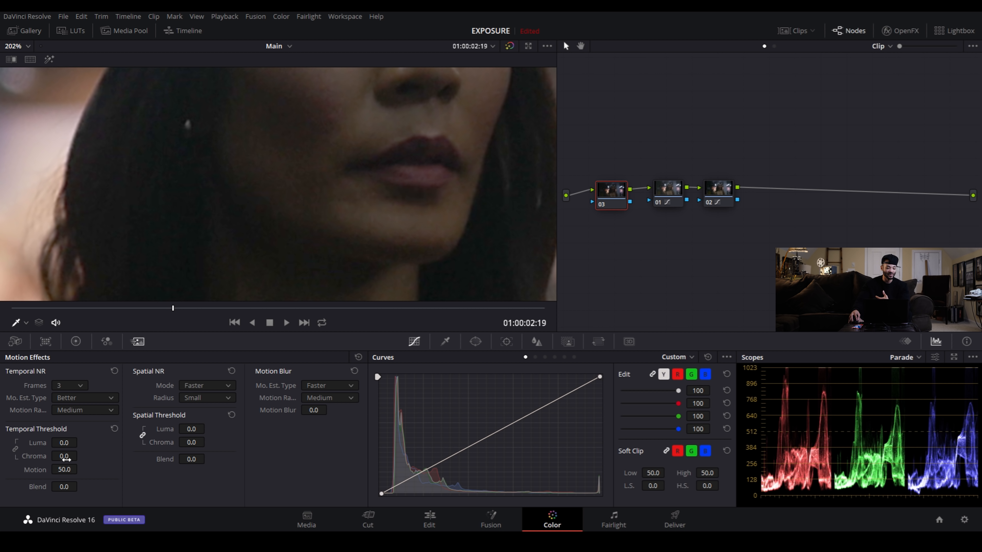
left_click_drag(80, 456, 192, 441)
left_click(63, 455)
type("0")
key("Return")
mouse_move(69, 442)
left_mouse_down()
mouse_move(80, 442)
mouse_move(69, 443)
left_mouse_up()
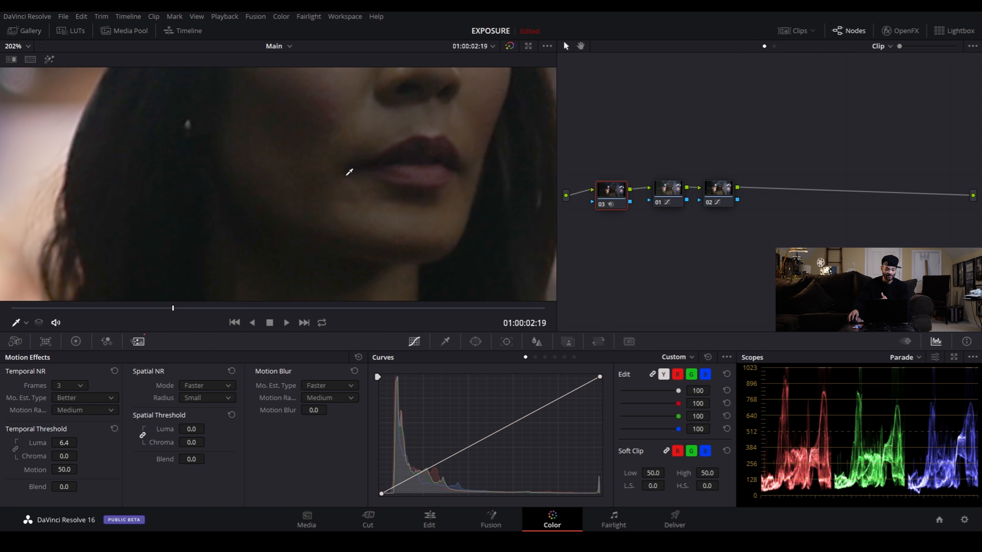
scroll(344, 182, "down", 5)
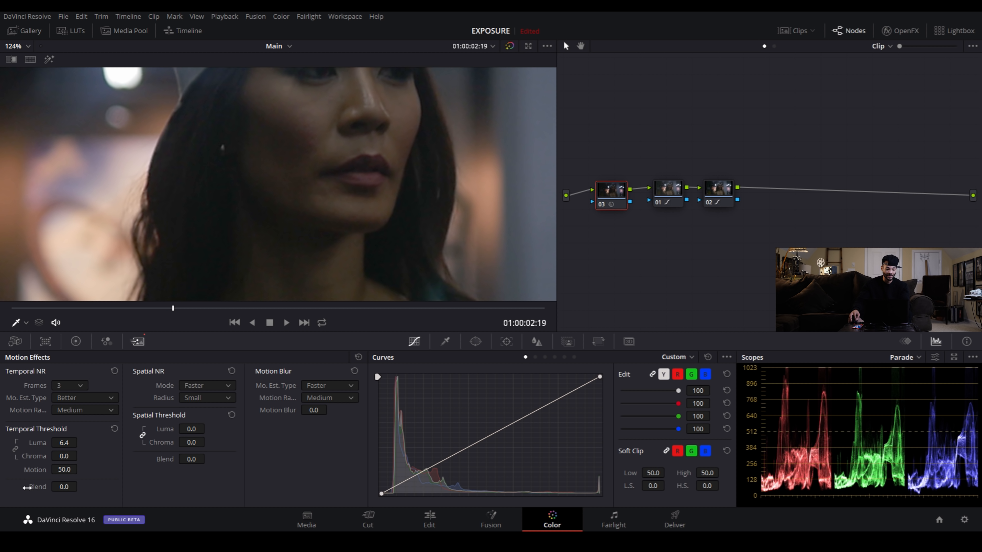
left_click_drag(63, 456, 87, 455)
scroll(363, 236, "down", 5)
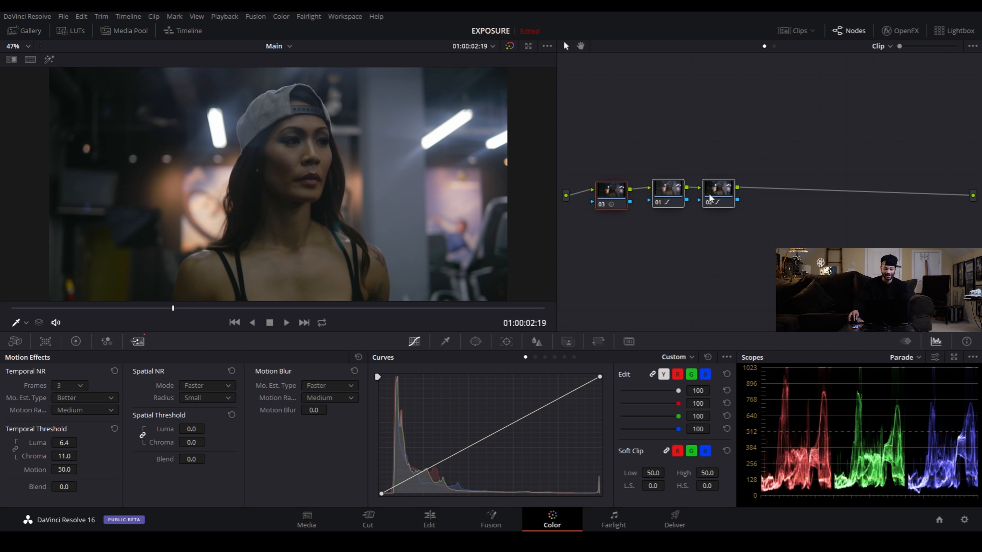
Add a serial node after node 03 and set its tint to 26.50.
key("alt+s")
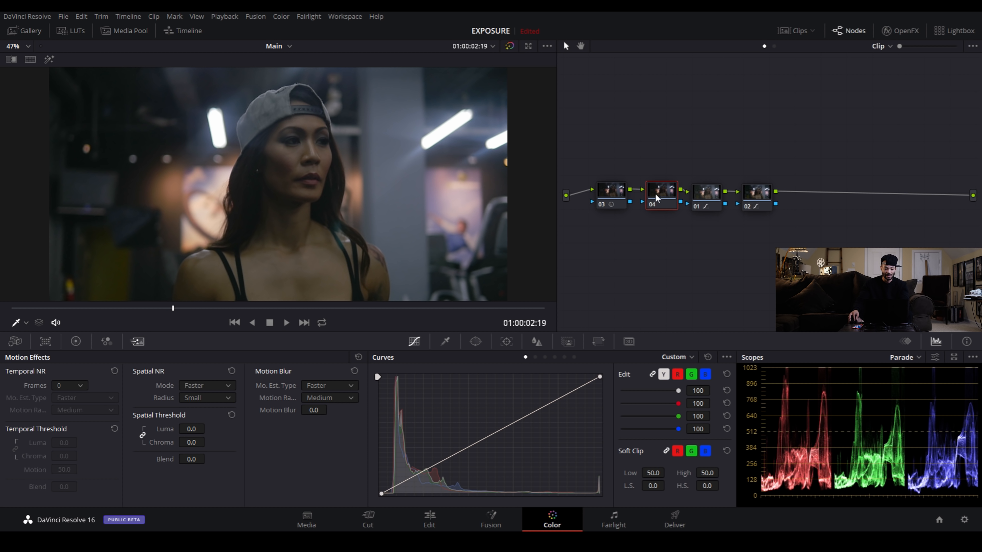
left_click(77, 341)
left_click(77, 341)
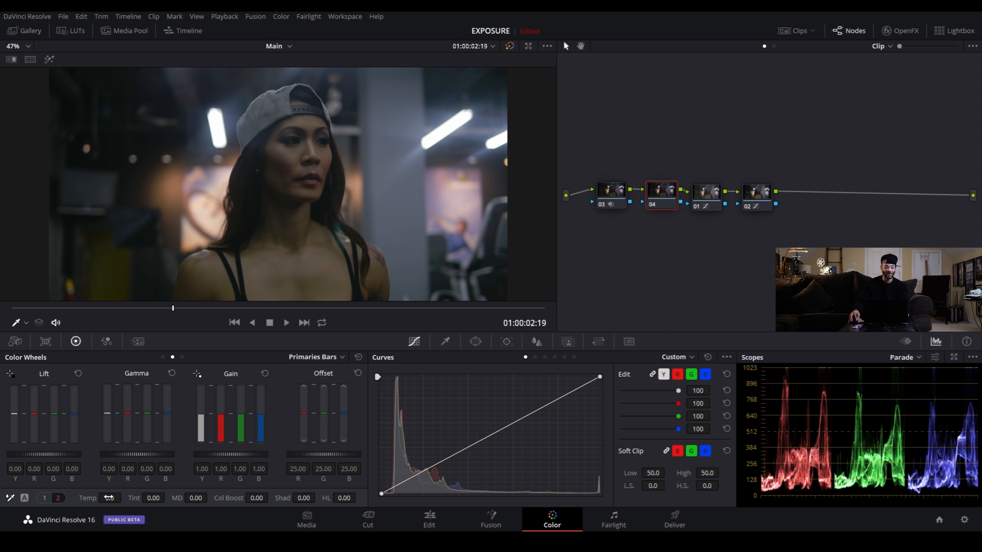
left_click(41, 496)
left_click(58, 497)
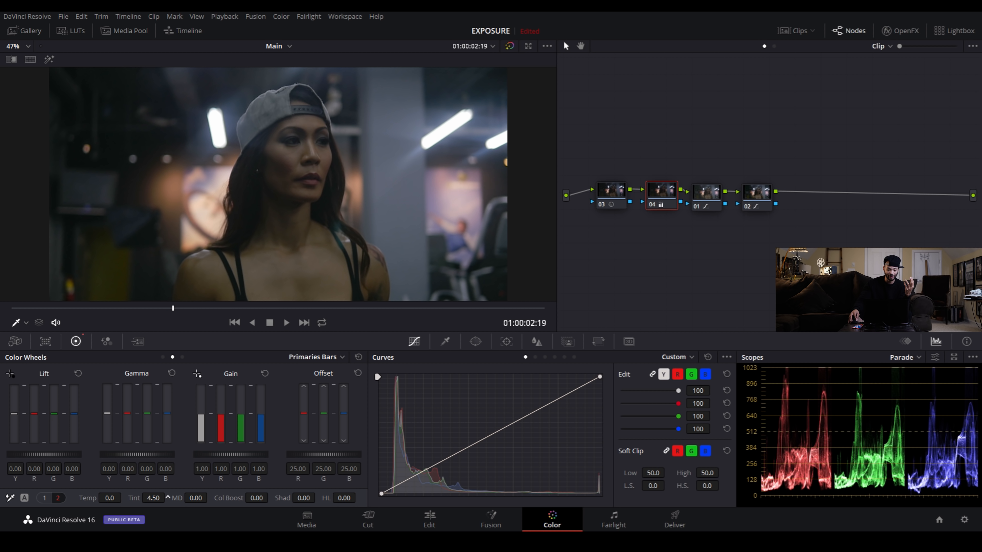
left_click_drag(153, 498, 168, 497)
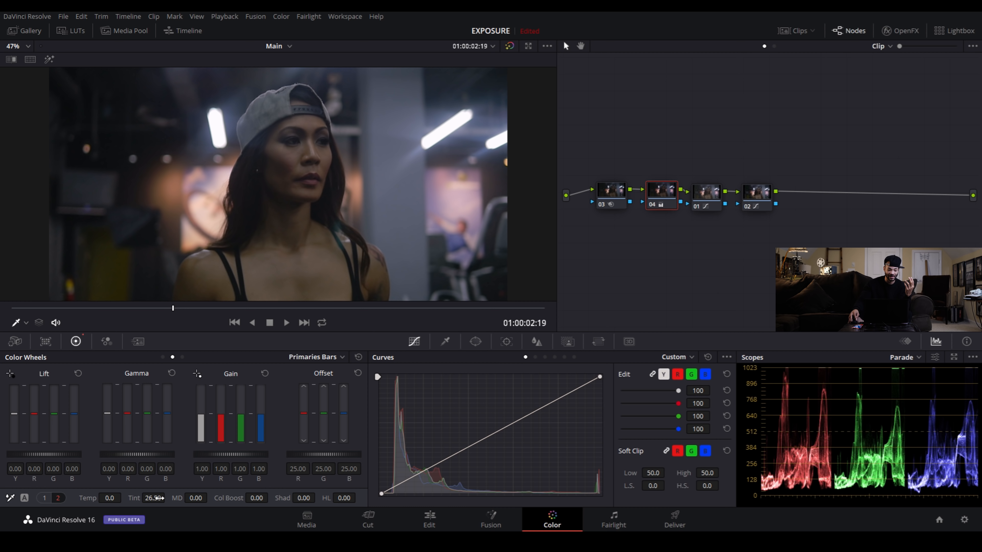
Play the clip to review the tint correction and park the playhead at 01:00:01:02.
key("space")
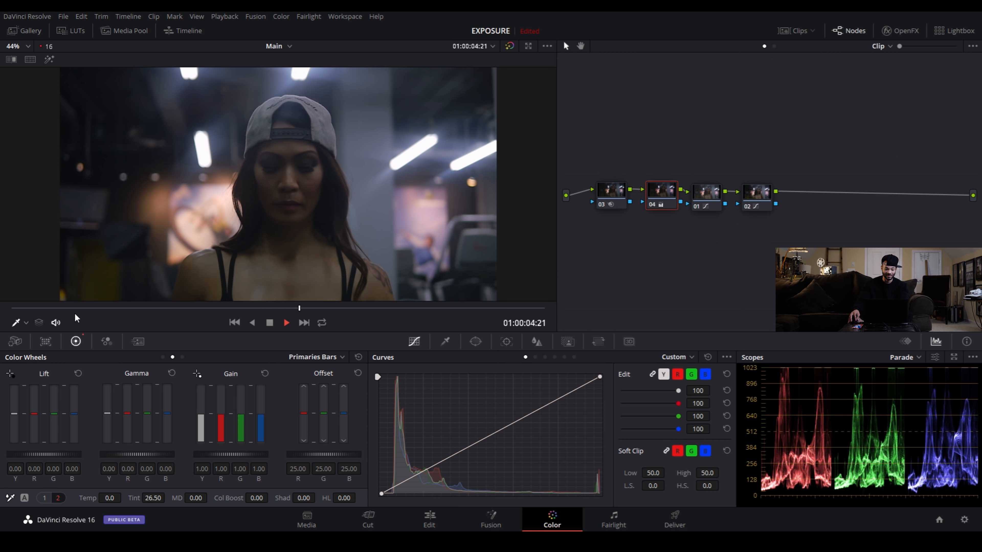
mouse_move(62, 308)
left_mouse_down()
mouse_move(3, 314)
mouse_move(77, 314)
left_mouse_up()
scroll(395, 197, "up", 5)
scroll(395, 197, "down", 4)
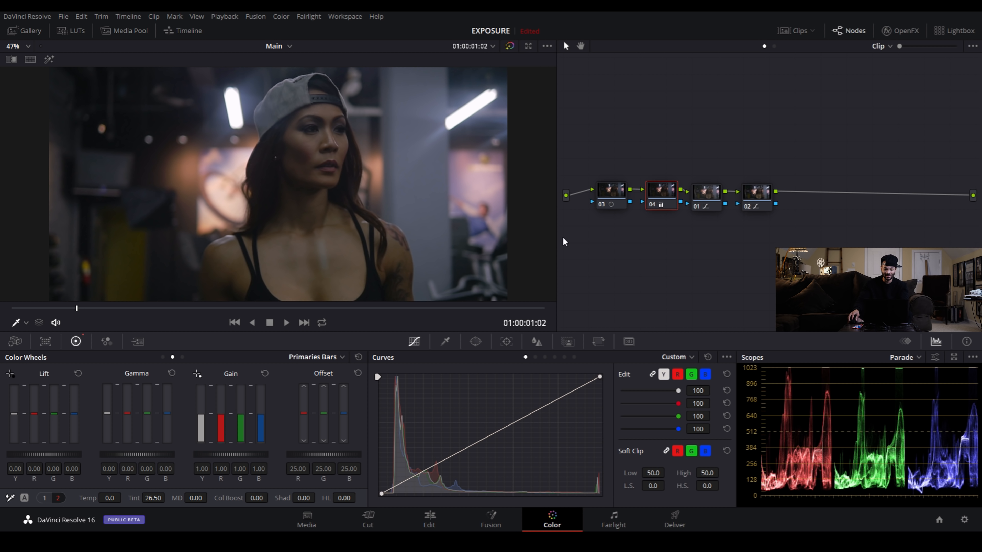
Add a serial node after node 02 and show its HSL qualifier selection as a highlight in the viewer.
left_click(756, 193)
key("alt+s")
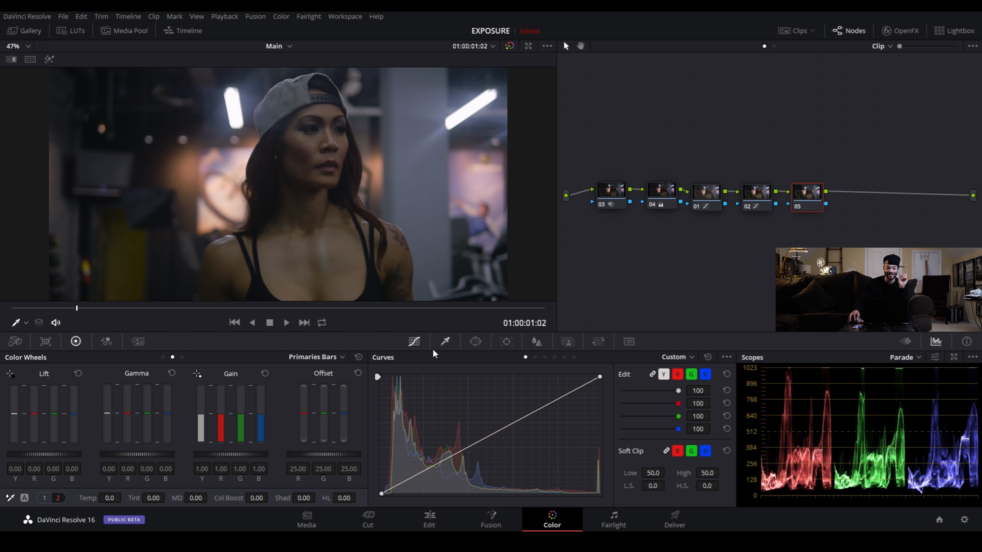
left_click(448, 343)
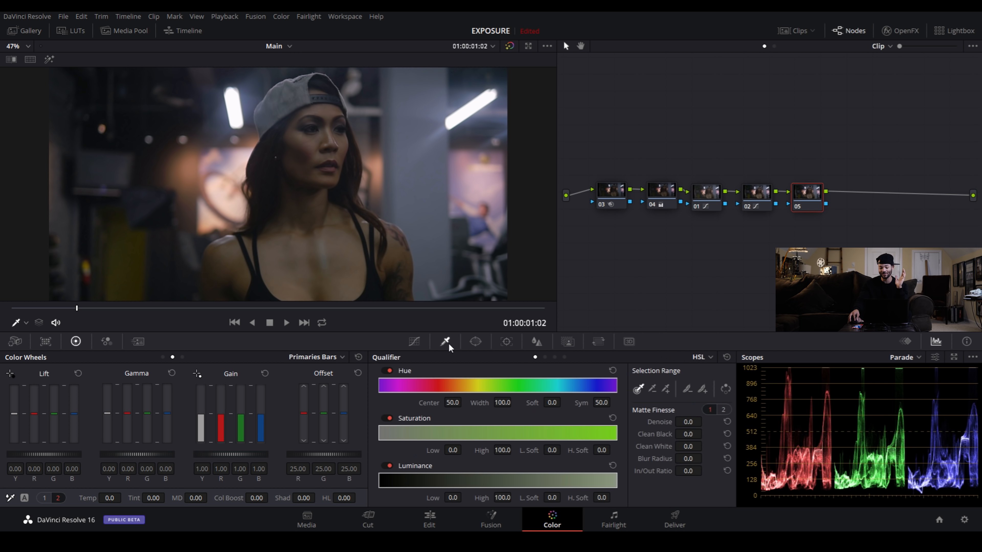
left_click(47, 61)
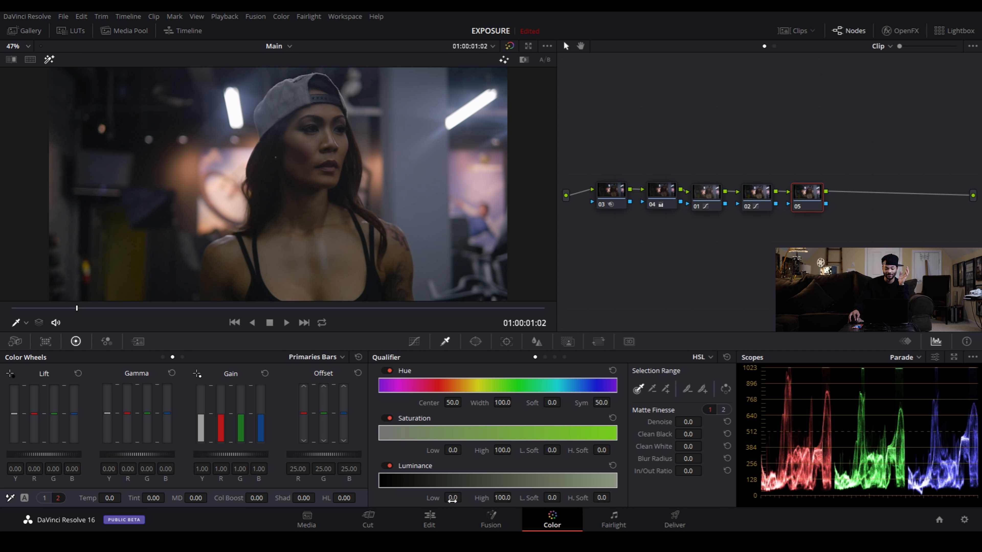
Limit node 05's qualifier to the bright areas with luminance Low 57.9 and L. Soft 2.8.
left_click_drag(452, 497, 464, 497)
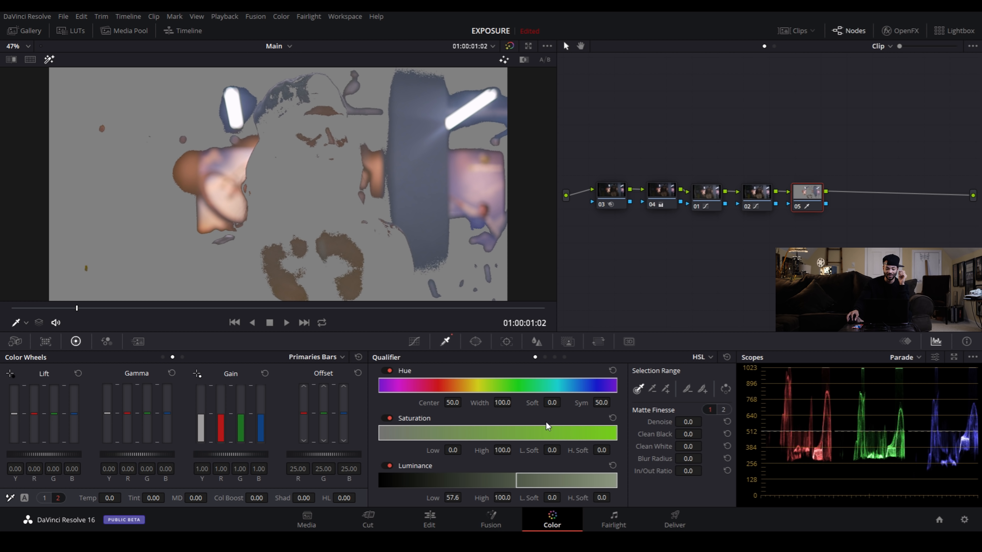
left_click_drag(554, 497, 566, 497)
left_click_drag(453, 498, 464, 497)
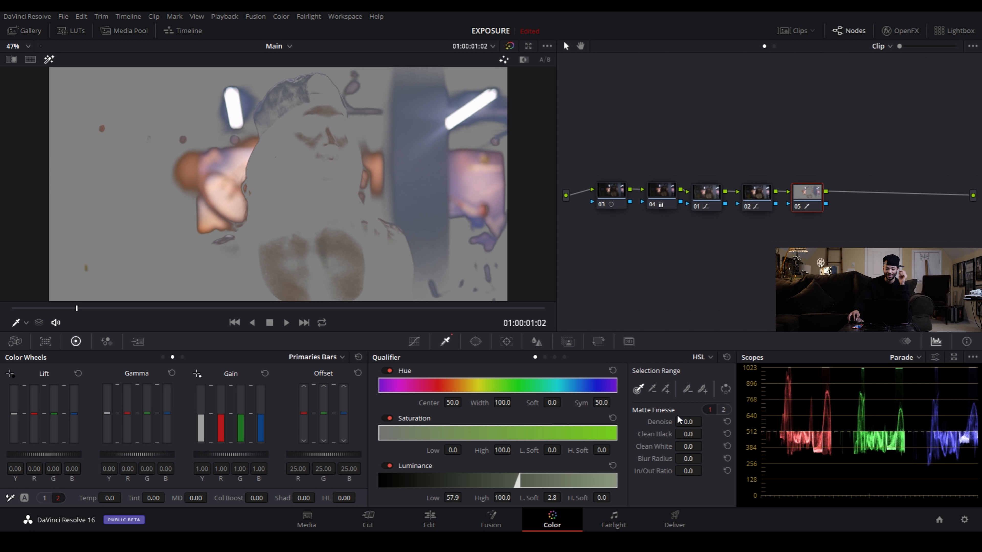
Set the matte finesse Denoise of node 05's qualifier to 5.9 and turn off the highlight view.
left_click_drag(687, 422, 690, 422)
scroll(354, 276, "up", 3)
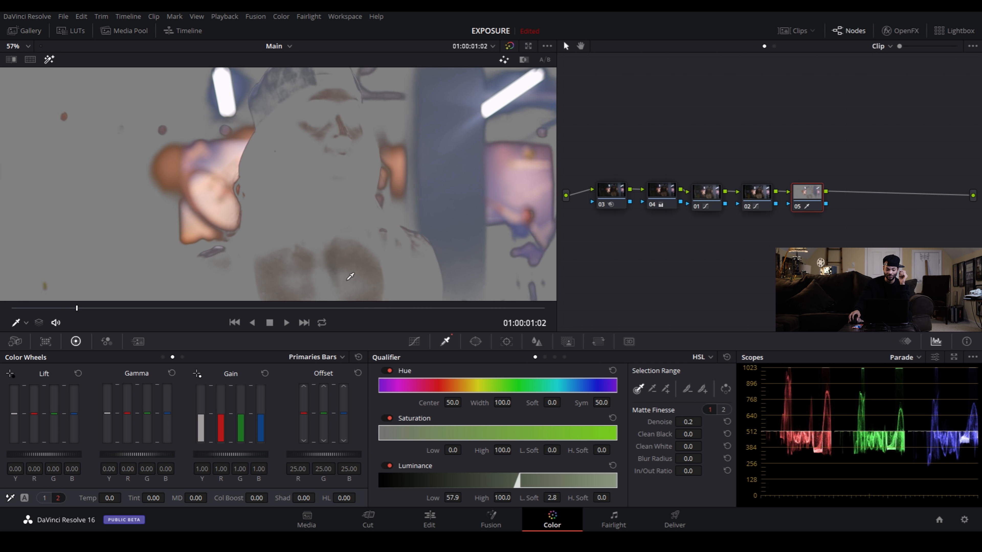
scroll(362, 255, "down", 3)
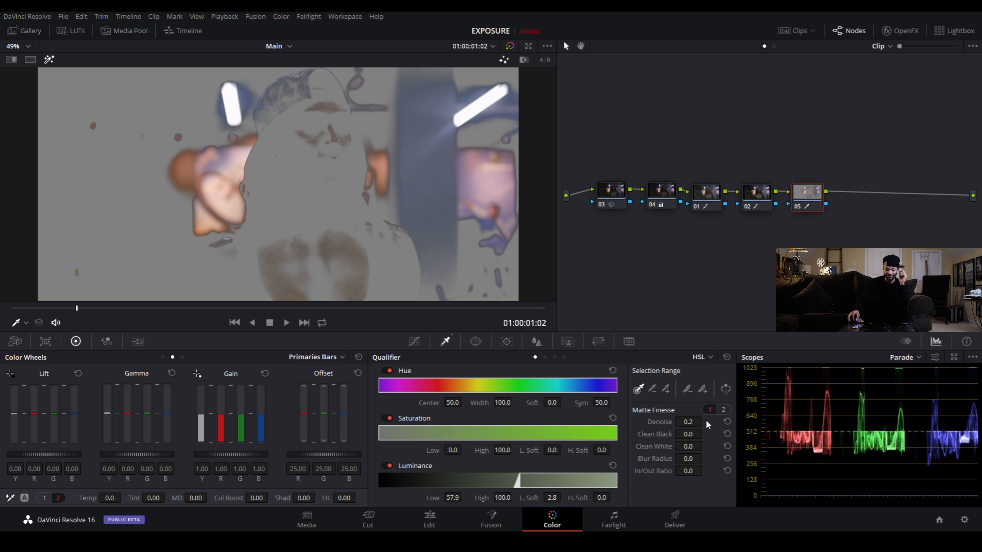
left_click_drag(688, 421, 691, 422)
left_click(50, 59)
scroll(90, 84, "down", 1)
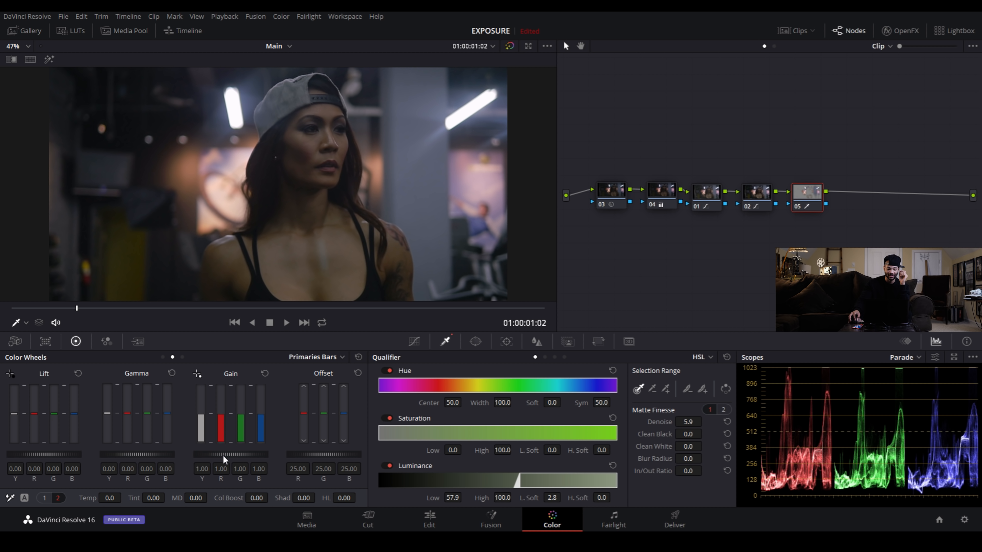
Set node 05's primary Gain to 1.05 and Gamma to 0.01, and compare the image with the node off and on.
left_click_drag(231, 454, 239, 460)
left_click_drag(131, 455, 138, 455)
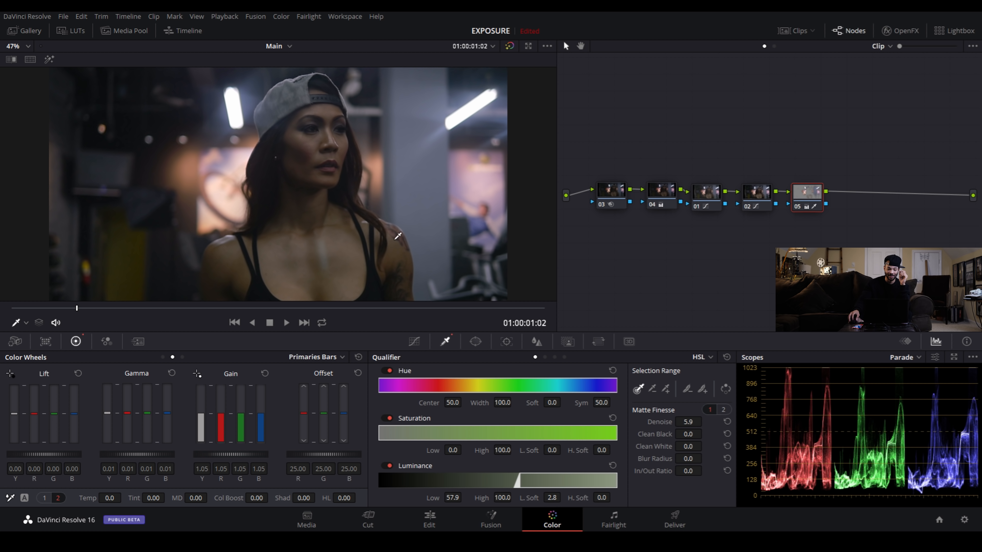
scroll(425, 220, "up", 2)
scroll(425, 220, "down", 3)
left_click(797, 209)
left_click(796, 209)
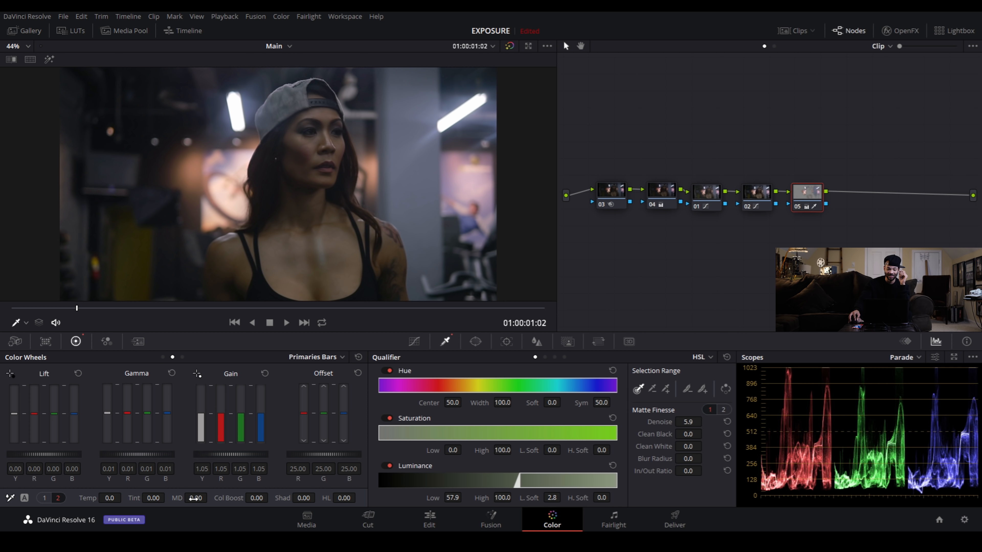
Set the midtone detail of node 05 to -20.00 to soften the qualified bright areas.
scroll(392, 135, "up", 5)
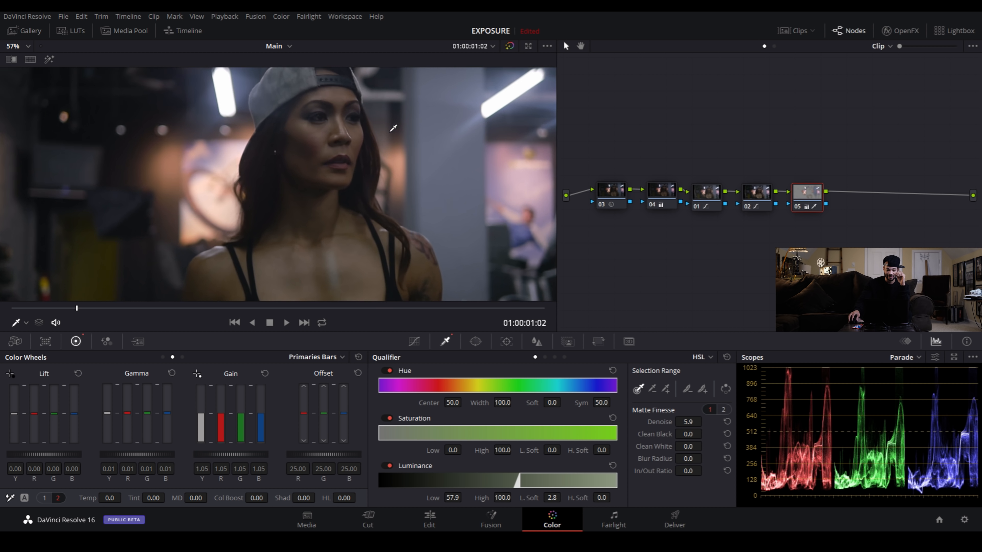
scroll(392, 135, "up", 4)
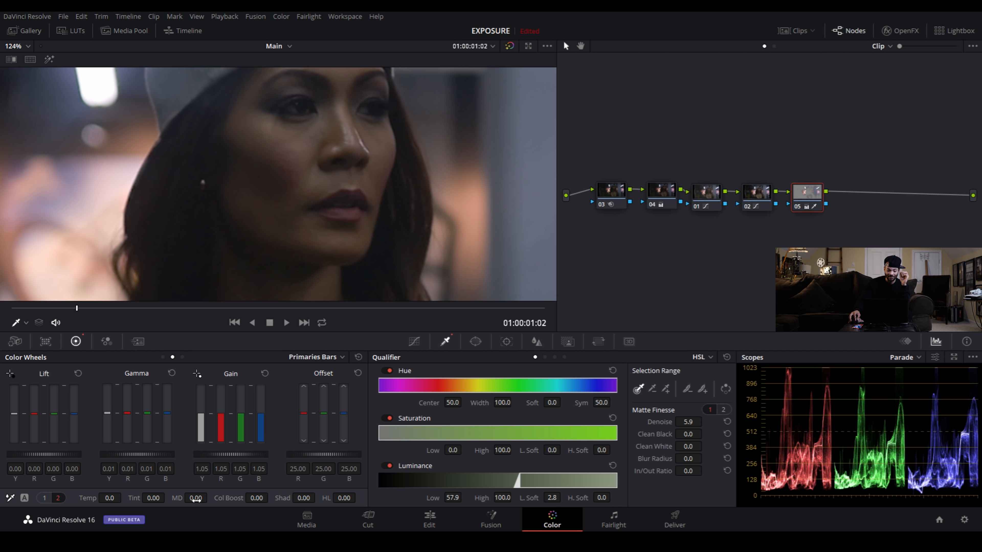
mouse_move(195, 498)
left_mouse_down()
mouse_move(151, 498)
mouse_move(272, 498)
mouse_move(186, 497)
left_mouse_up()
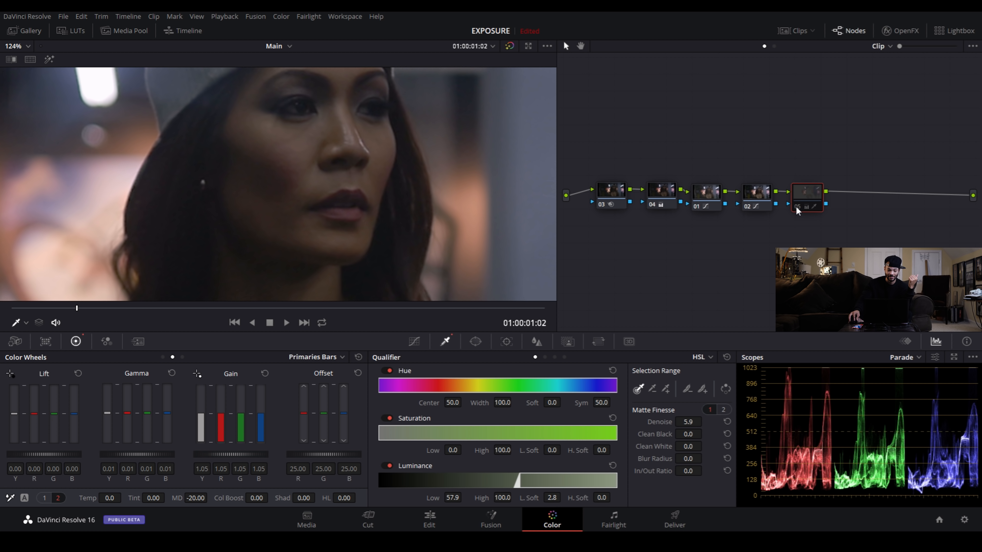
Switch node 05 off and on repeatedly to compare the full frame with and without the highlight adjustment.
scroll(388, 191, "down", 5)
scroll(389, 191, "down", 4)
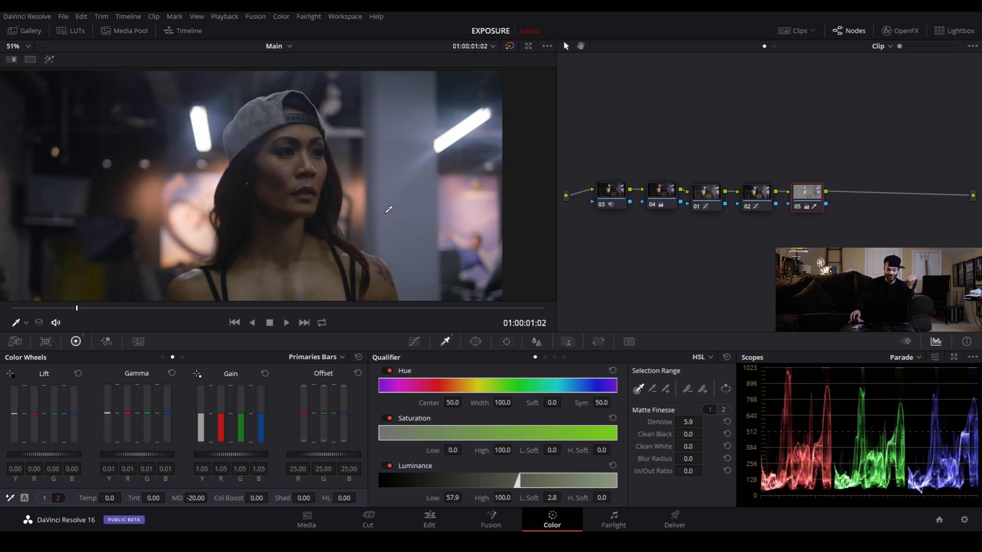
left_click_drag(299, 213, 333, 195)
left_click(795, 209)
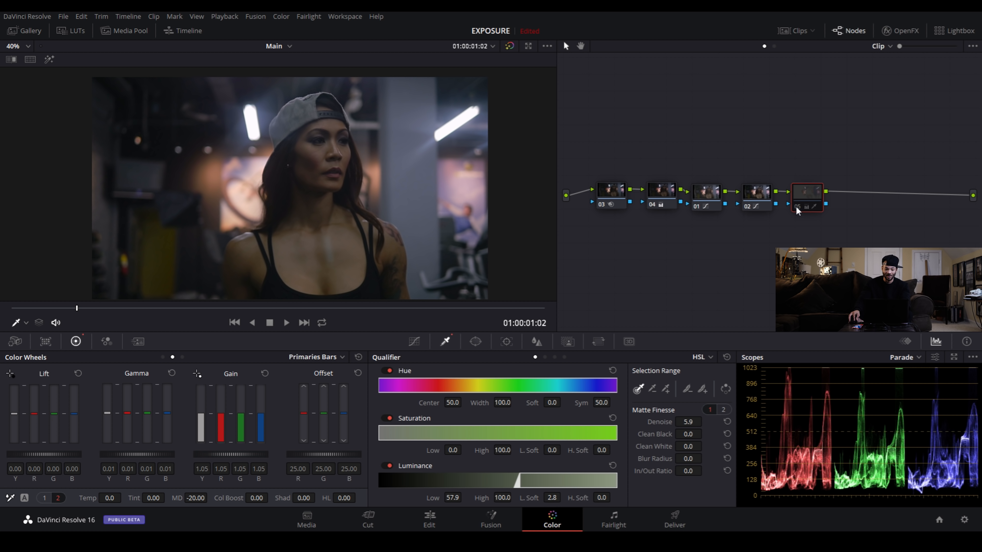
left_click(796, 209)
left_click(796, 209)
left_click(796, 209)
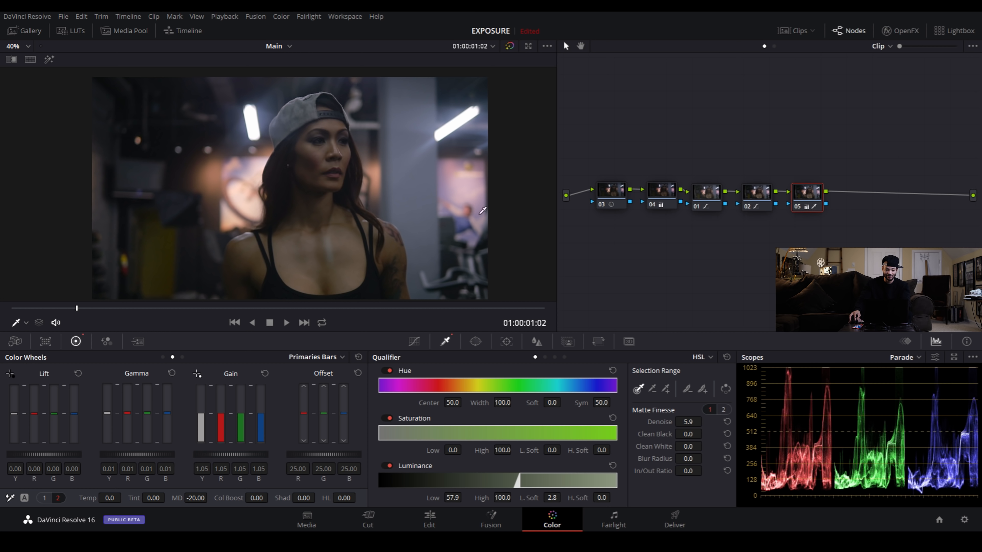
Bypass and restore all grades repeatedly to compare the original underexposed clip with the complete correction.
left_click(511, 46)
left_click(511, 46)
left_click(510, 46)
left_click(511, 46)
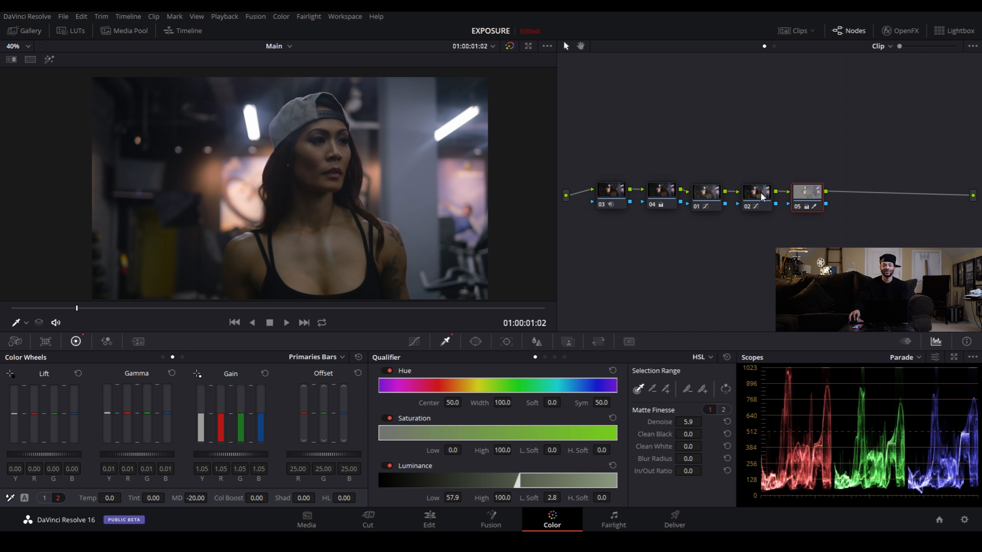
left_click(511, 46)
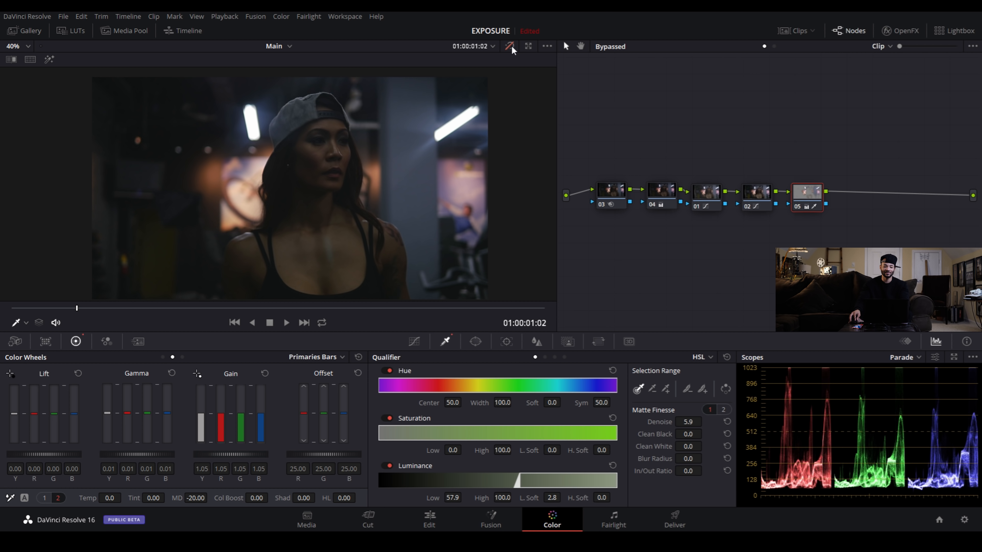
left_click(511, 46)
left_click(511, 47)
left_click(511, 46)
left_click(511, 46)
left_click(511, 46)
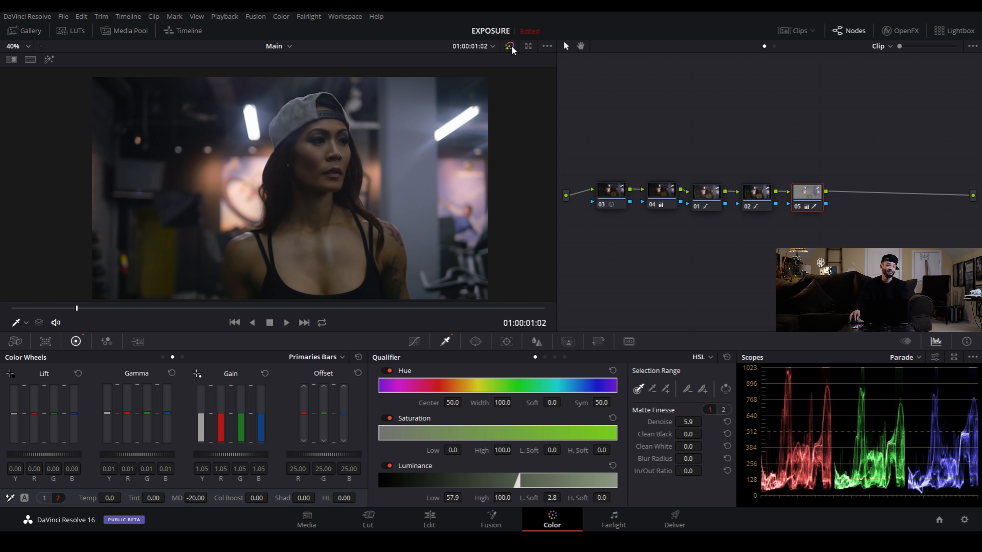
left_click(511, 46)
left_click(511, 46)
scroll(369, 147, "up", 3)
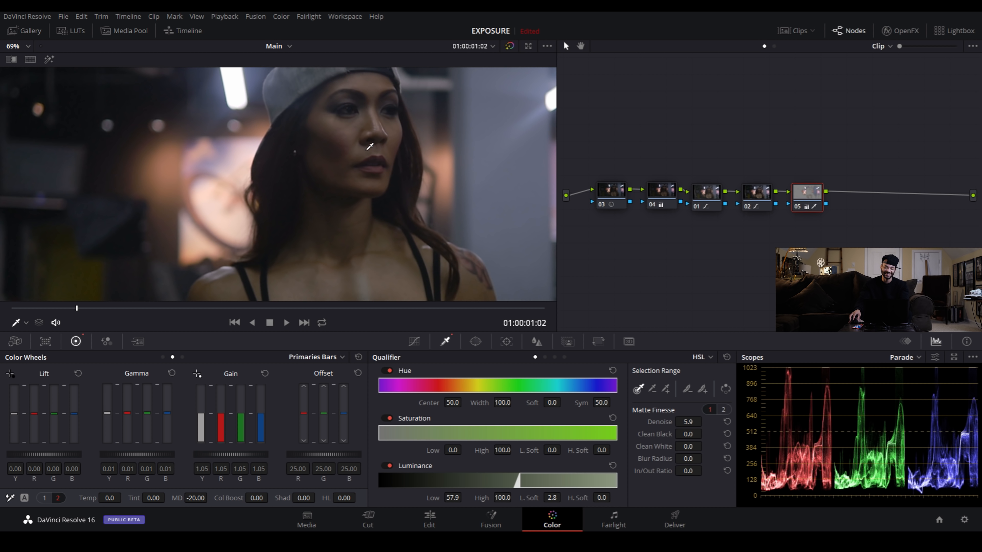
scroll(381, 147, "up", 3)
scroll(470, 155, "down", 5)
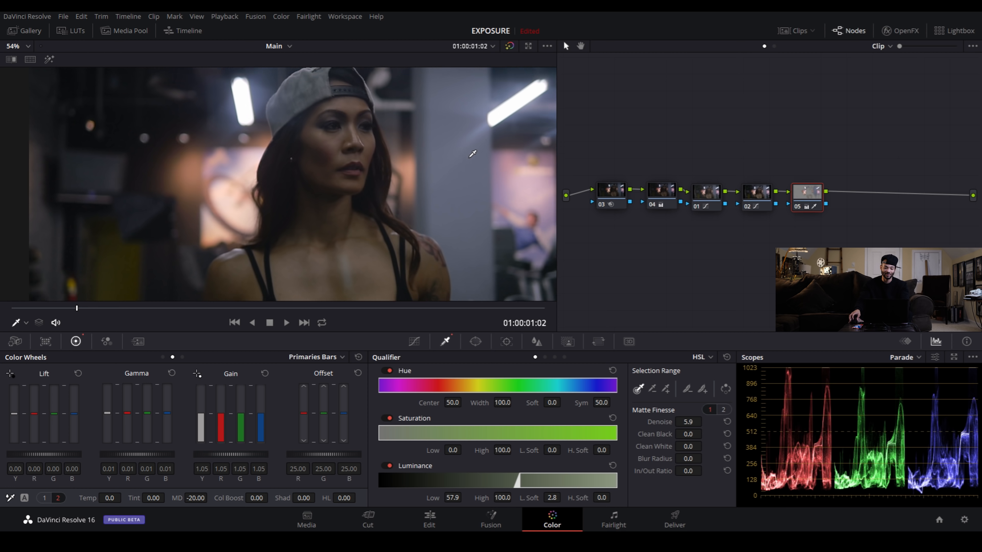
scroll(472, 153, "down", 2)
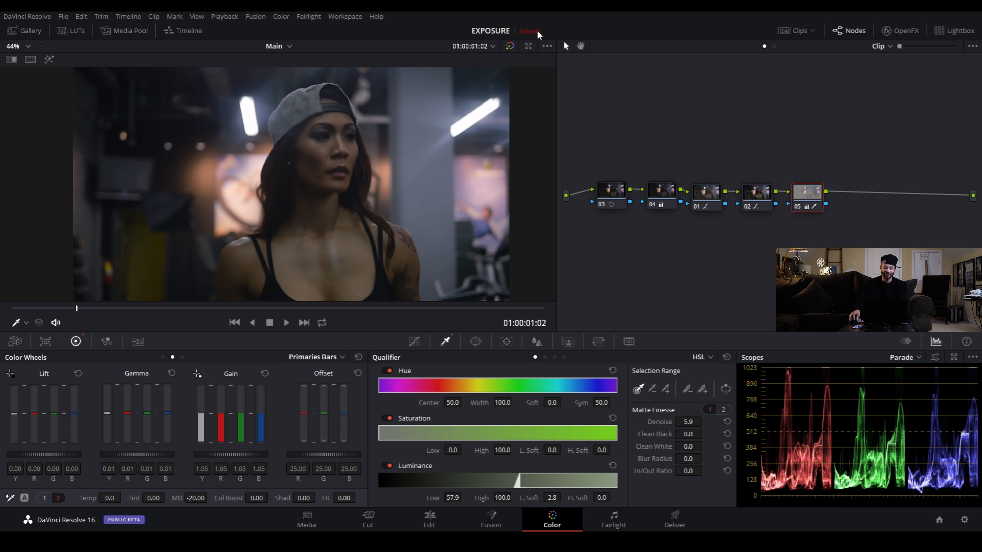
left_click(510, 47)
left_click(510, 47)
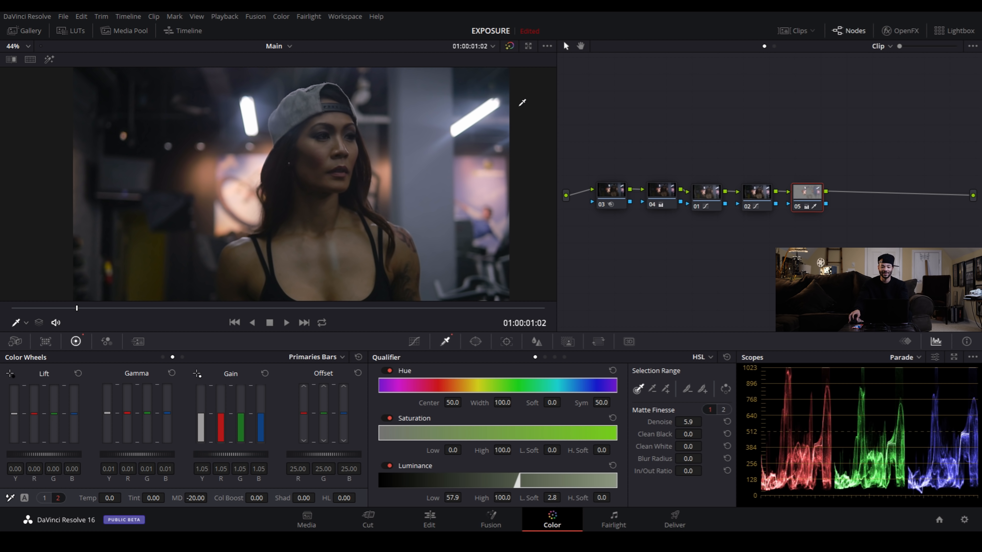
Examine the graded woman's face and the background both close up and at full frame.
left_click(801, 31)
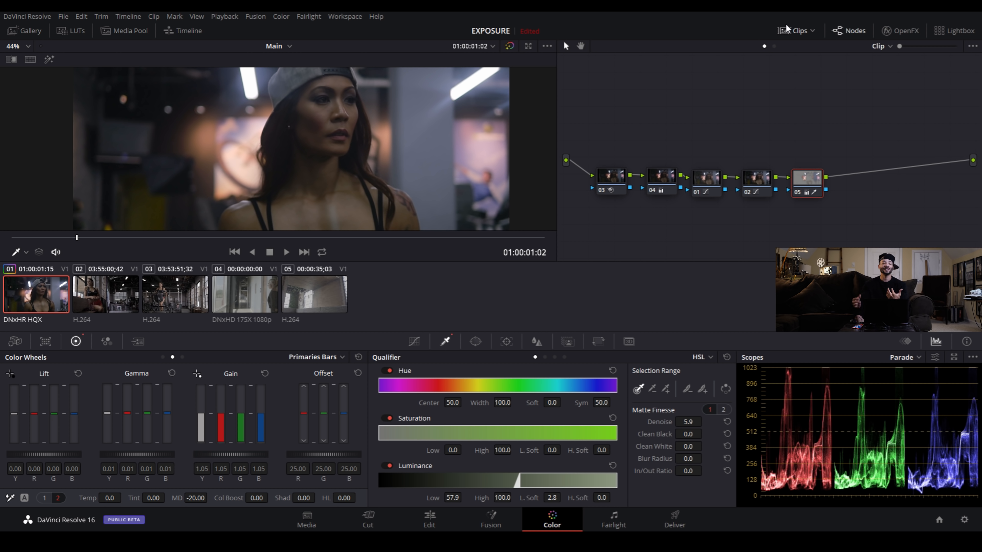
left_click(795, 31)
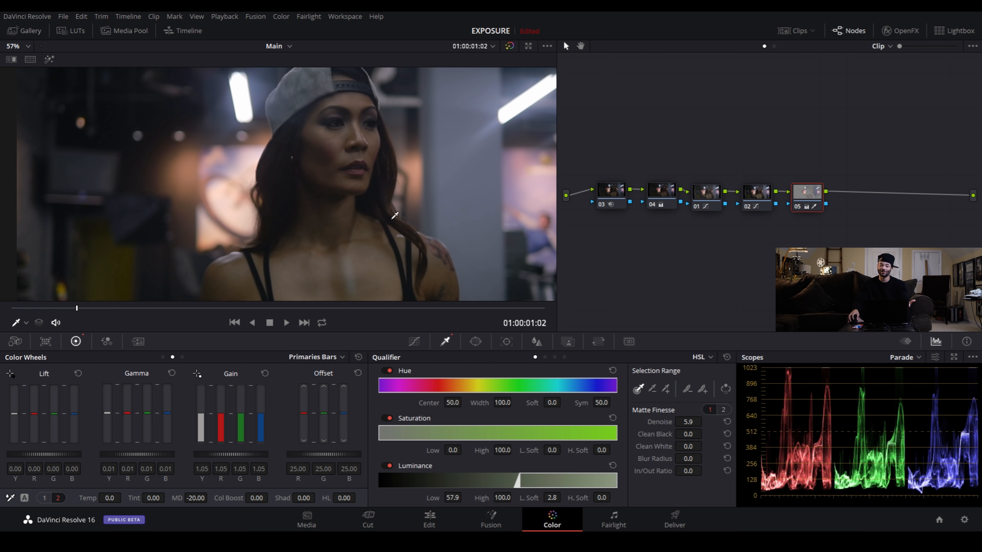
scroll(412, 204, "up", 5)
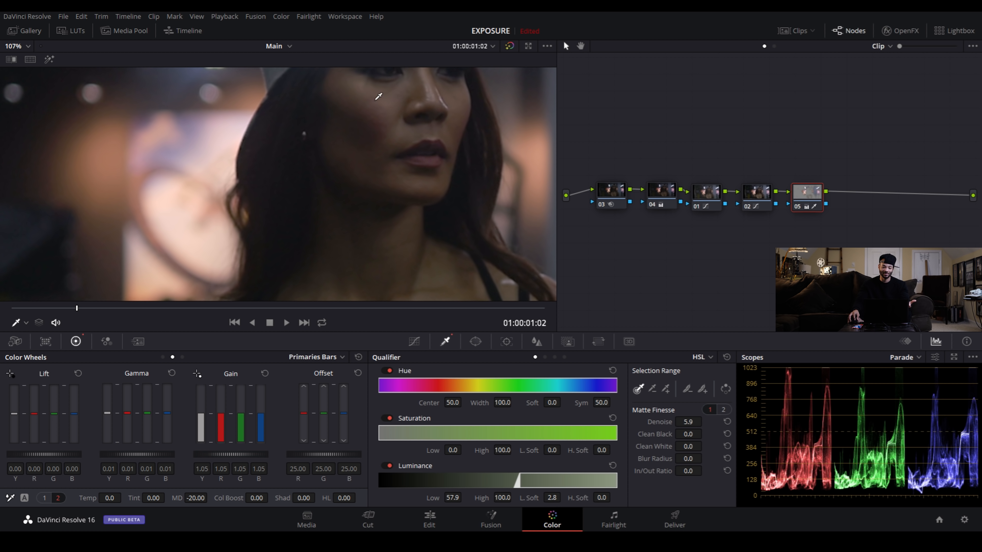
scroll(383, 97, "down", 3)
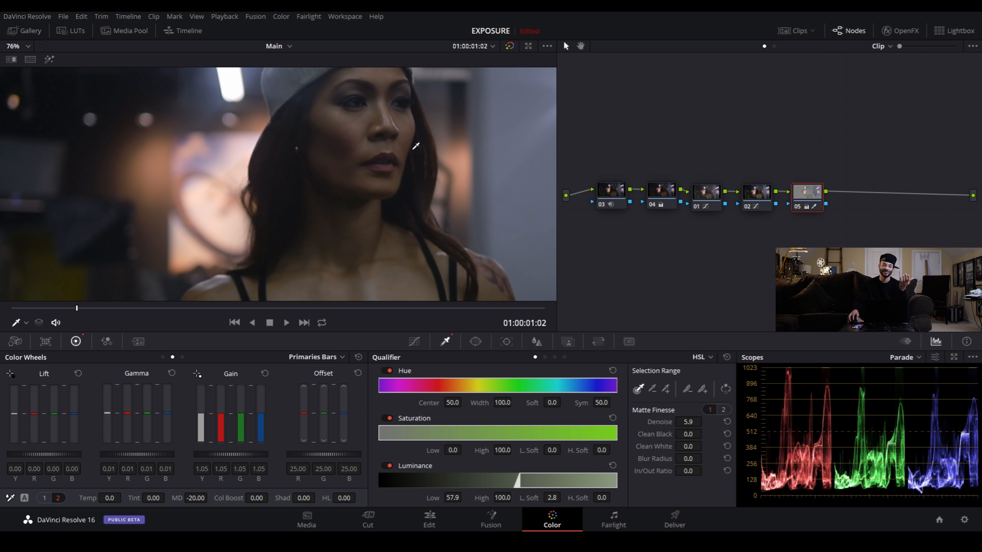
scroll(415, 145, "down", 3)
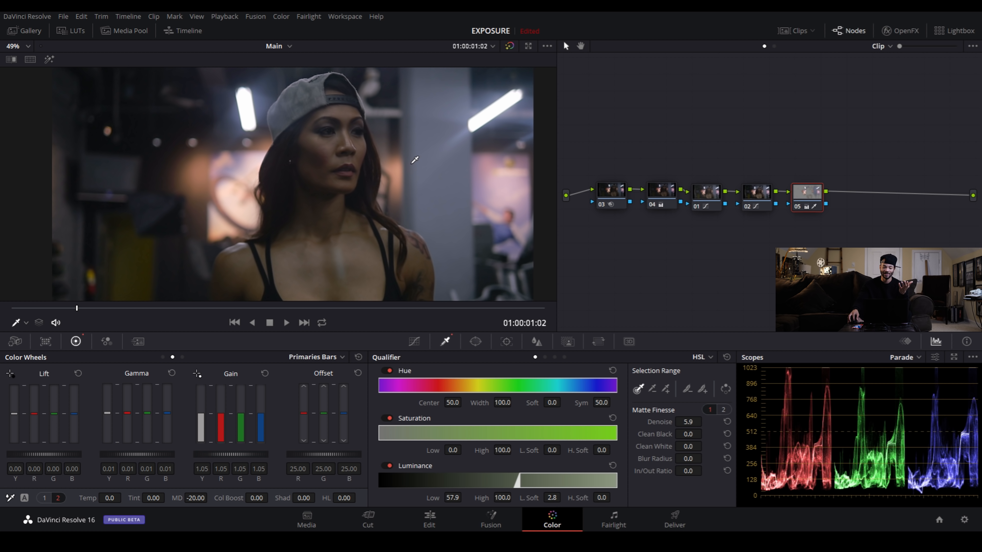
scroll(415, 160, "up", 3)
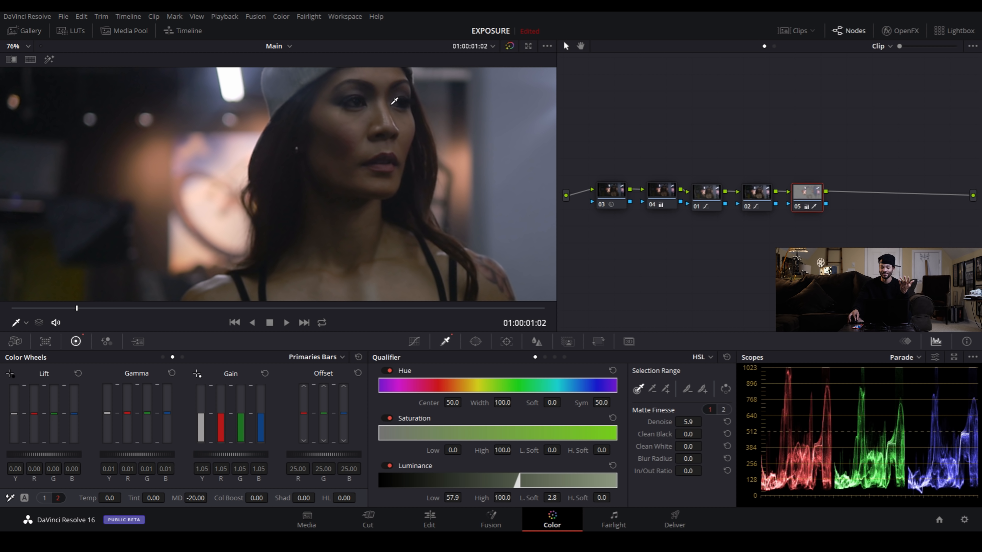
scroll(382, 100, "up", 1)
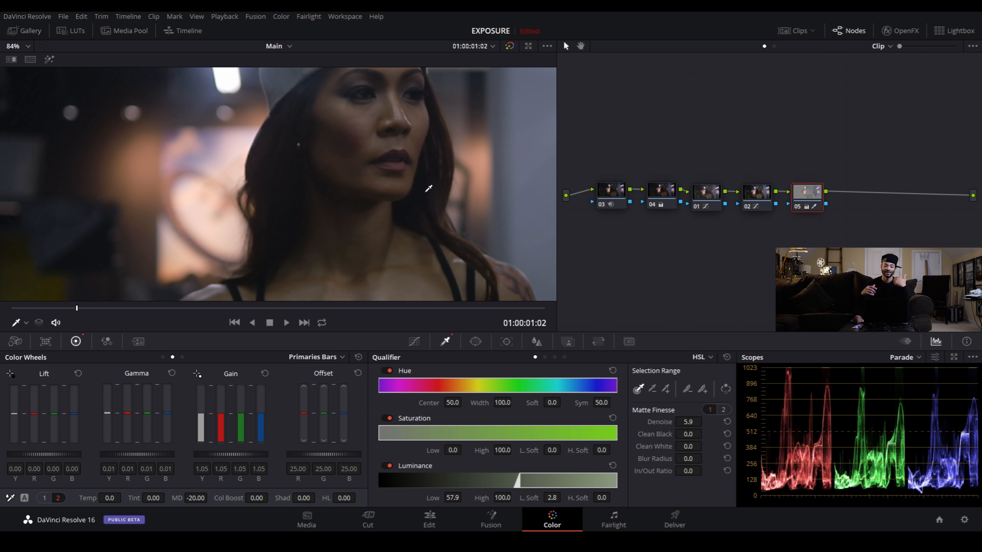
scroll(395, 224, "down", 4)
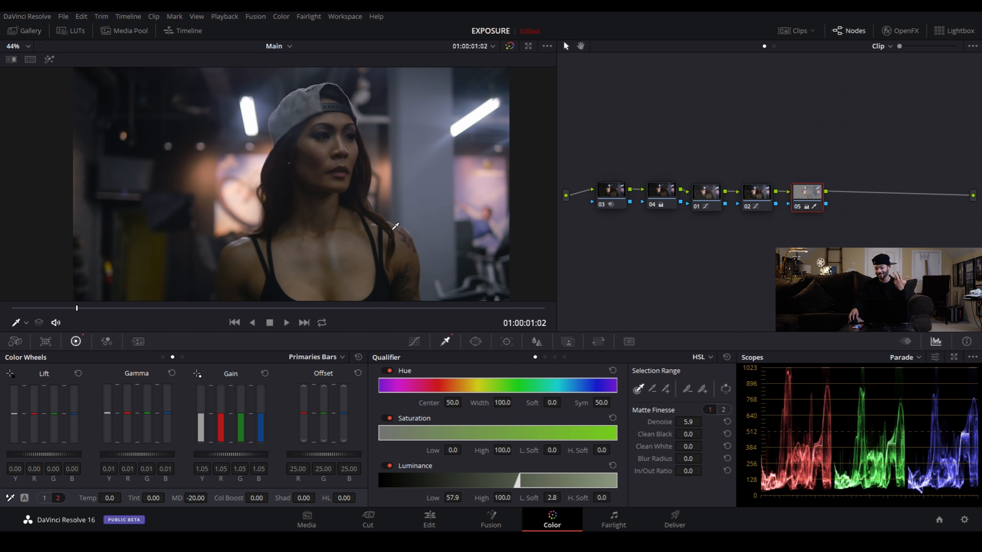
scroll(395, 225, "down", 1)
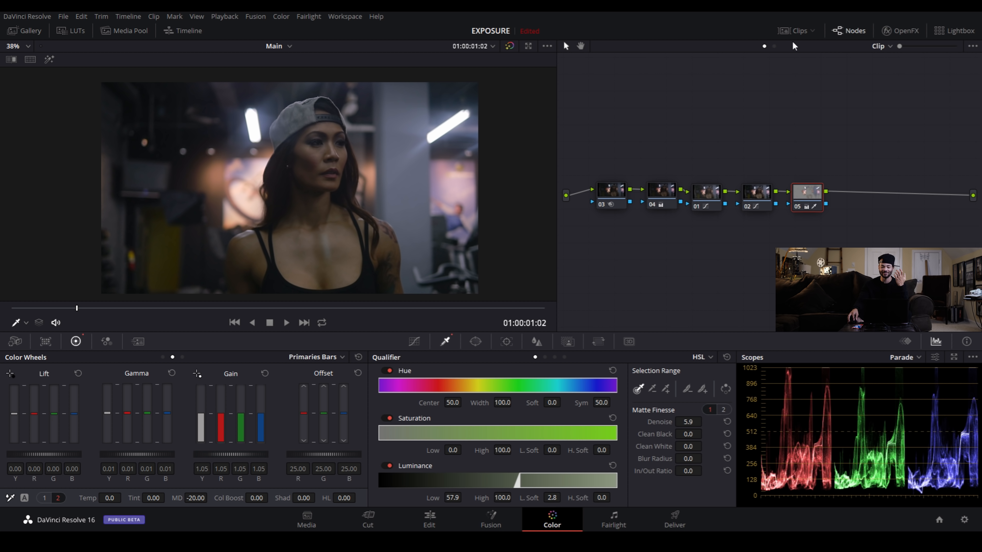
Switch to clip 02 in the timeline, play it and park the playhead at 01:00:19:01 to inspect the exposure.
left_click(796, 34)
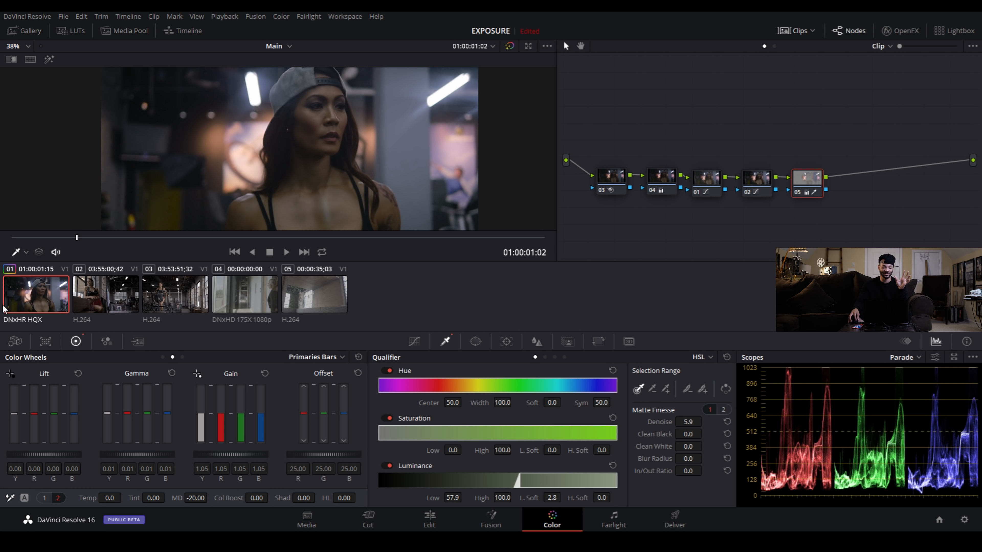
left_click(92, 296)
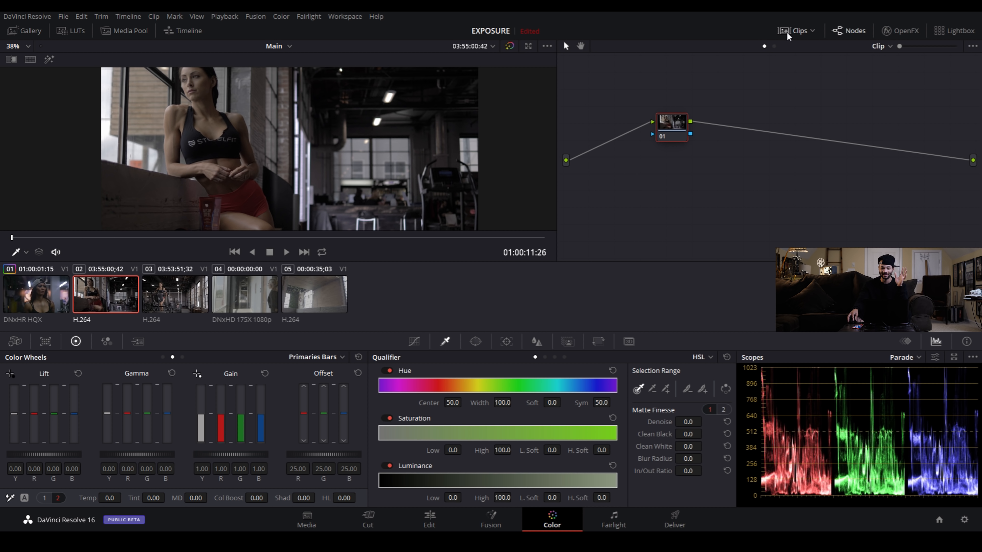
left_click(785, 31)
key("space")
key("space")
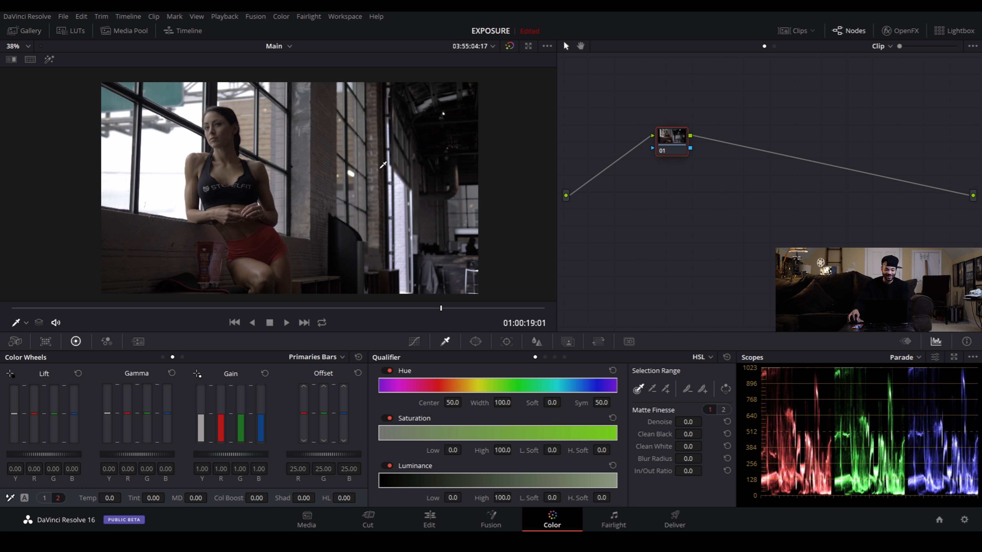
scroll(241, 213, "up", 5)
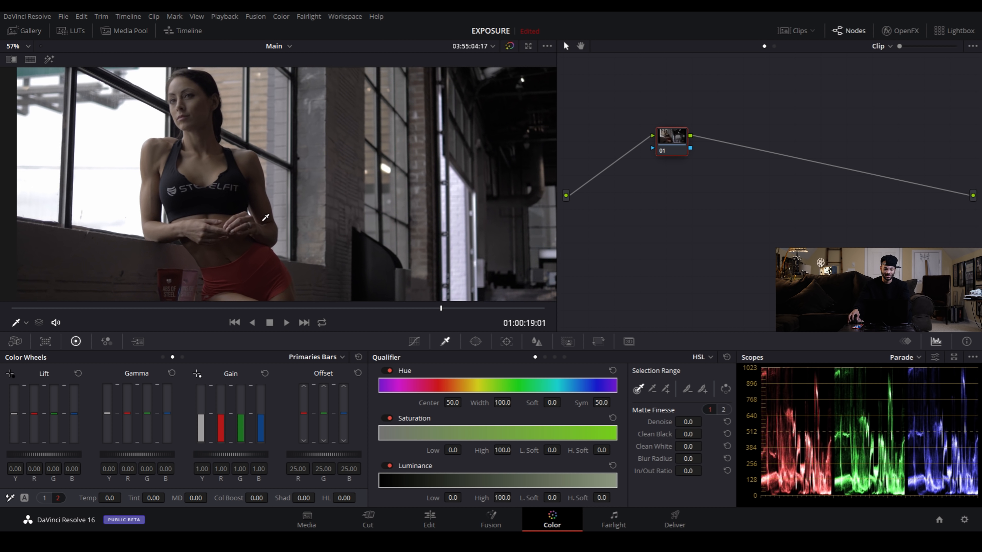
scroll(254, 212, "down", 5)
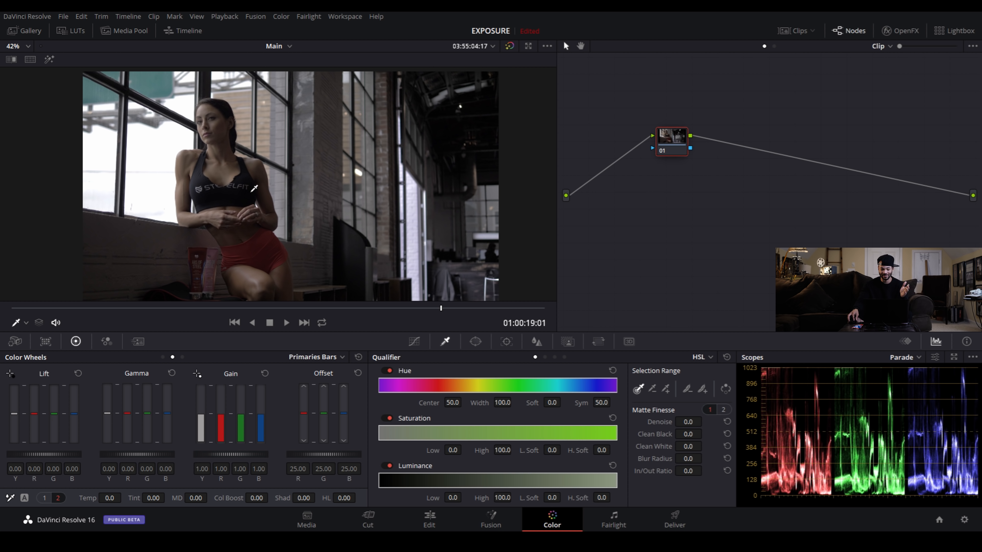
scroll(328, 232, "down", 2)
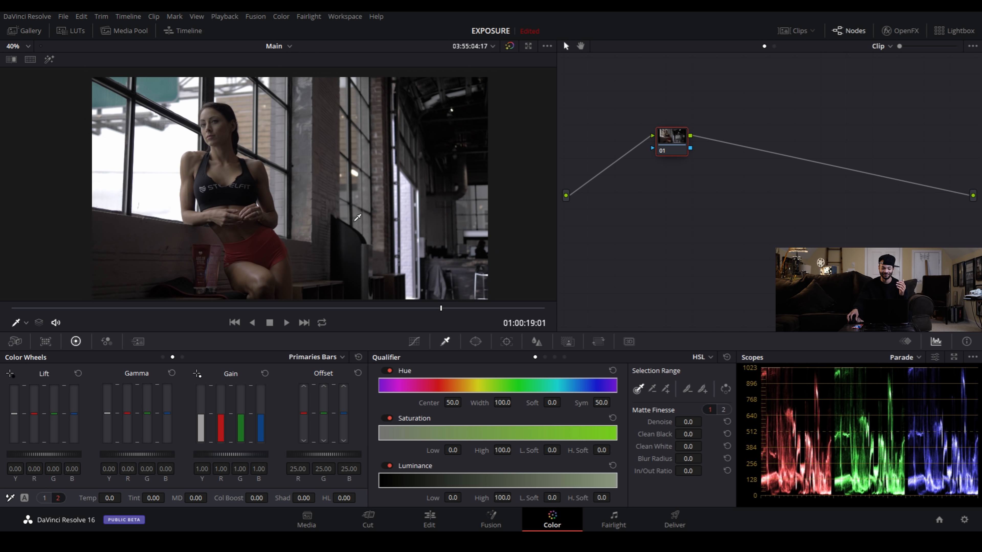
Move node 01 close to the source input of clip 02's node graph and add serial node 02 after it.
left_click_drag(679, 149, 632, 210)
key("alt+s")
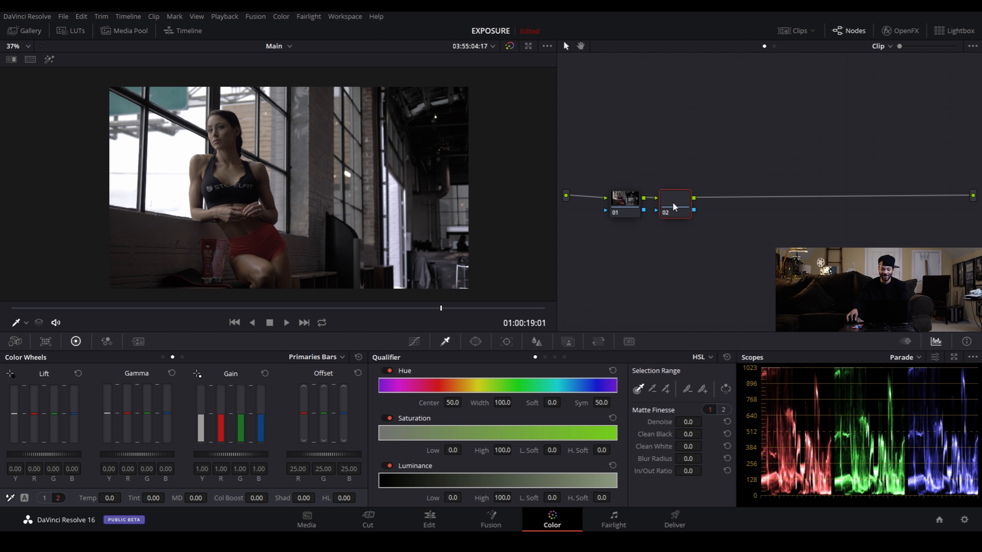
left_click_drag(637, 208, 634, 208)
left_click(684, 198)
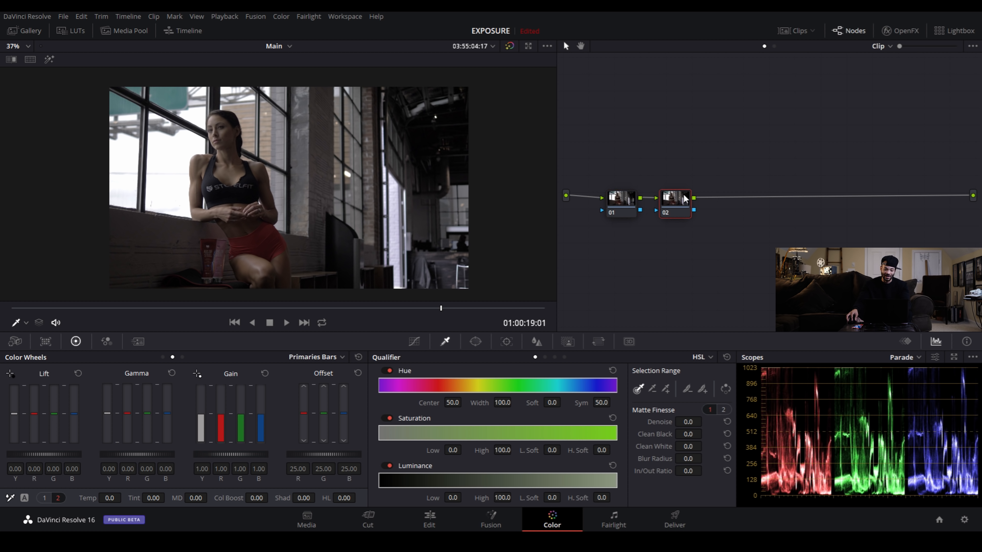
Raise the black point of node 01's custom curve slightly to lift the shadows of clip 02.
left_click(615, 202)
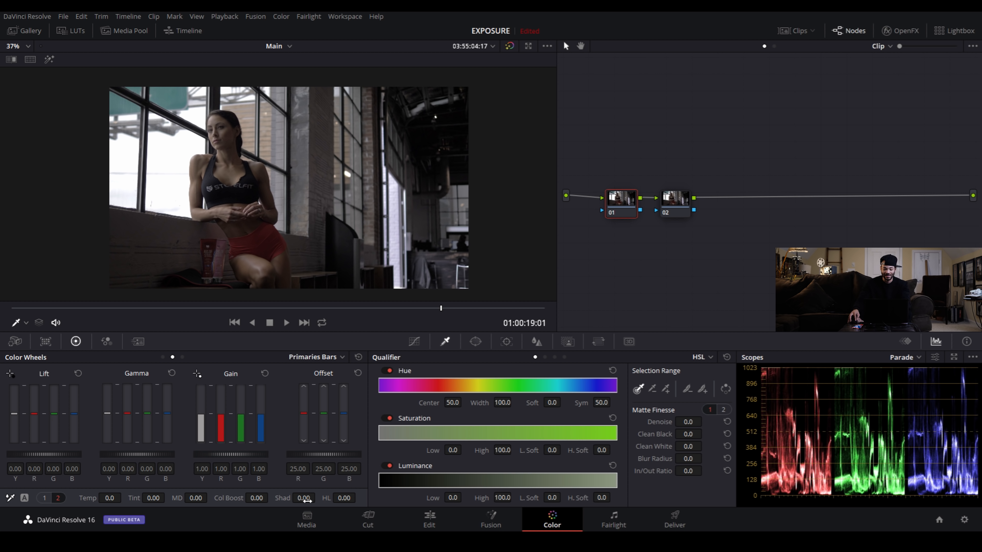
left_click(413, 342)
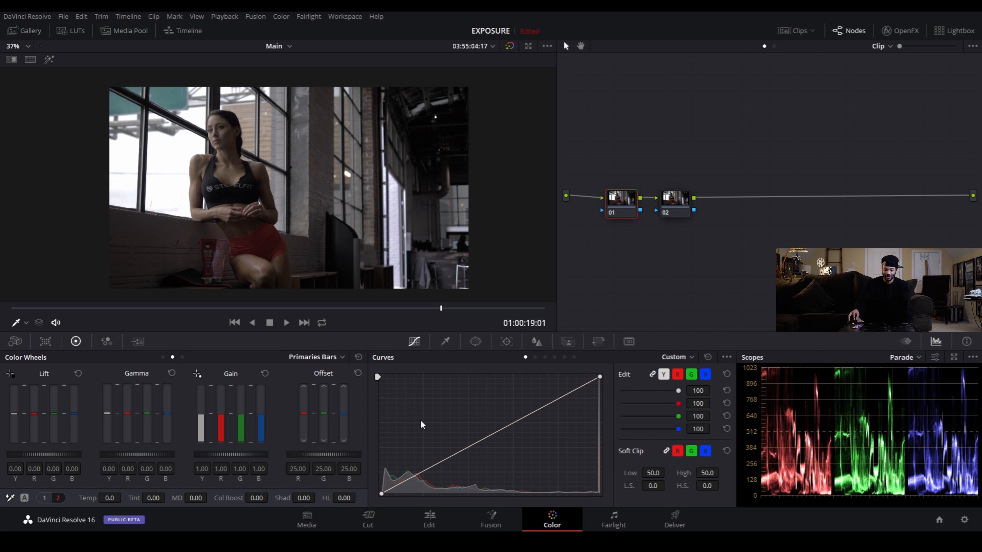
left_click_drag(381, 494, 381, 486)
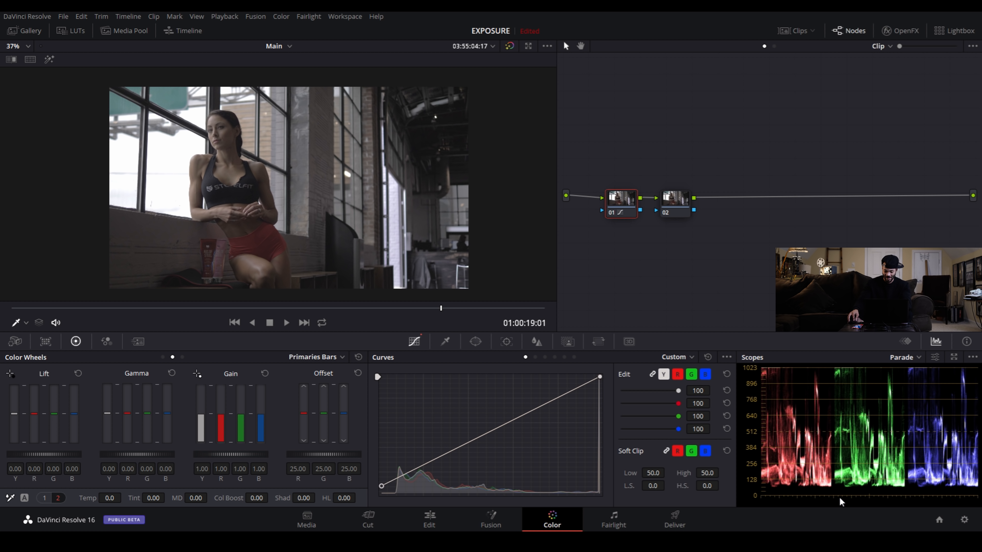
Return the black point of node 01's custom curve to zero and lower the master Lift to -0.03.
left_click_drag(382, 487, 377, 502)
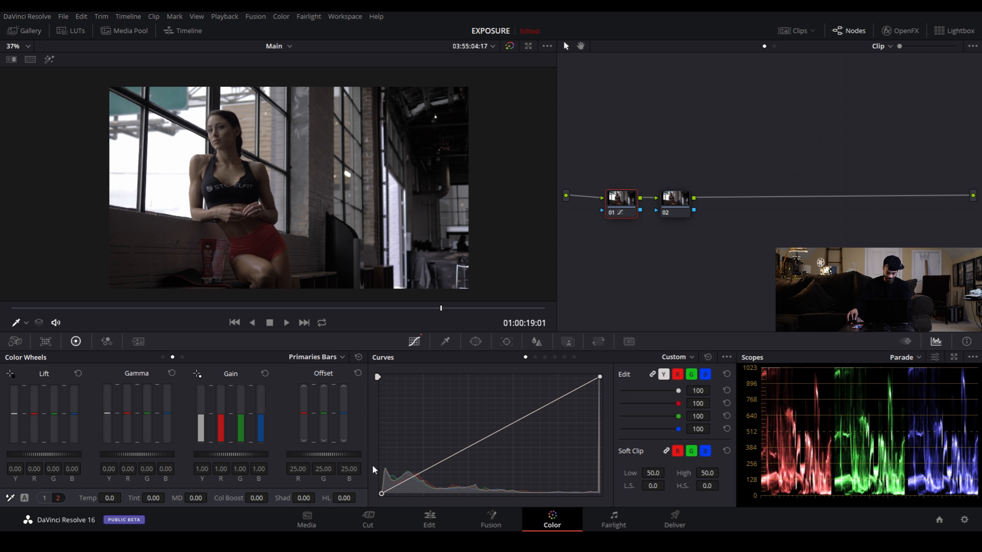
left_click_drag(43, 454, 37, 454)
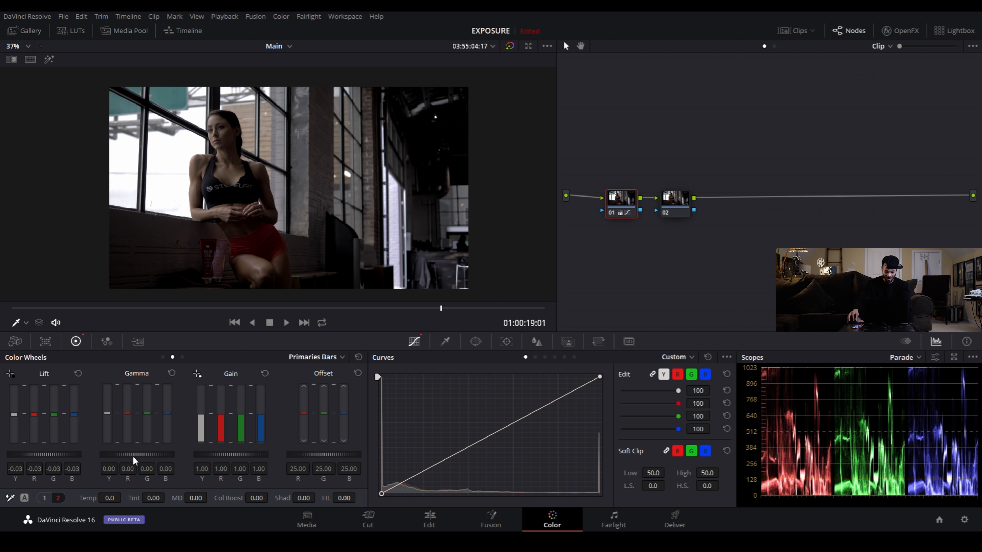
Try raising node 01's master Gamma to 0.12 and reset it.
left_click_drag(137, 454, 160, 454)
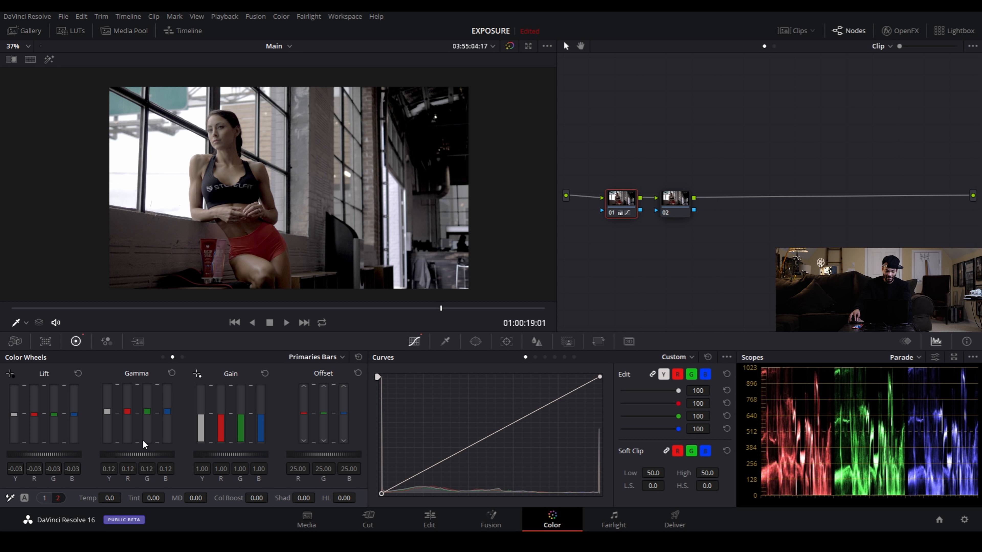
left_click(172, 373)
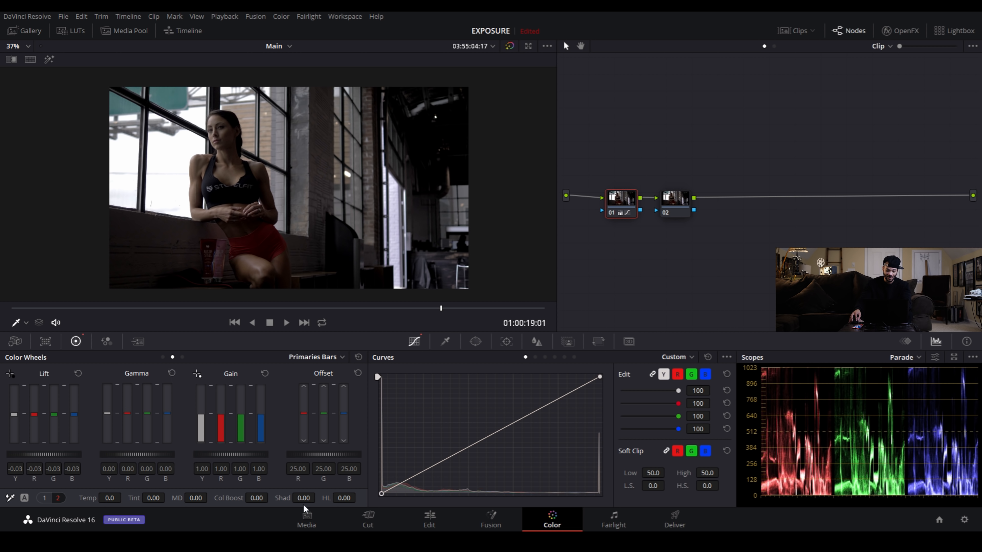
Raise node 01's Shadows value to 48.00 and check the woman and the dark areas up close.
left_click_drag(309, 498, 324, 497)
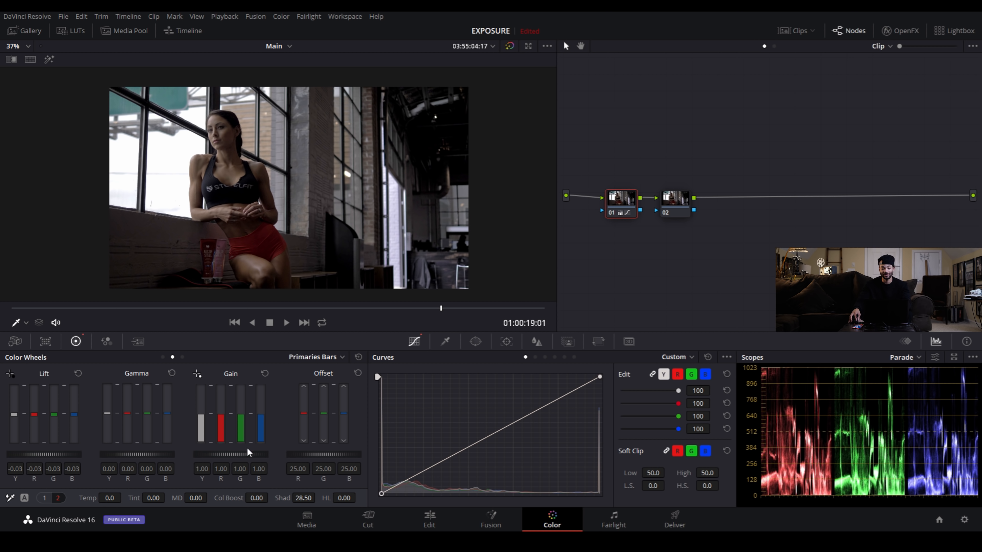
left_click_drag(302, 499, 320, 497)
scroll(243, 212, "up", 3)
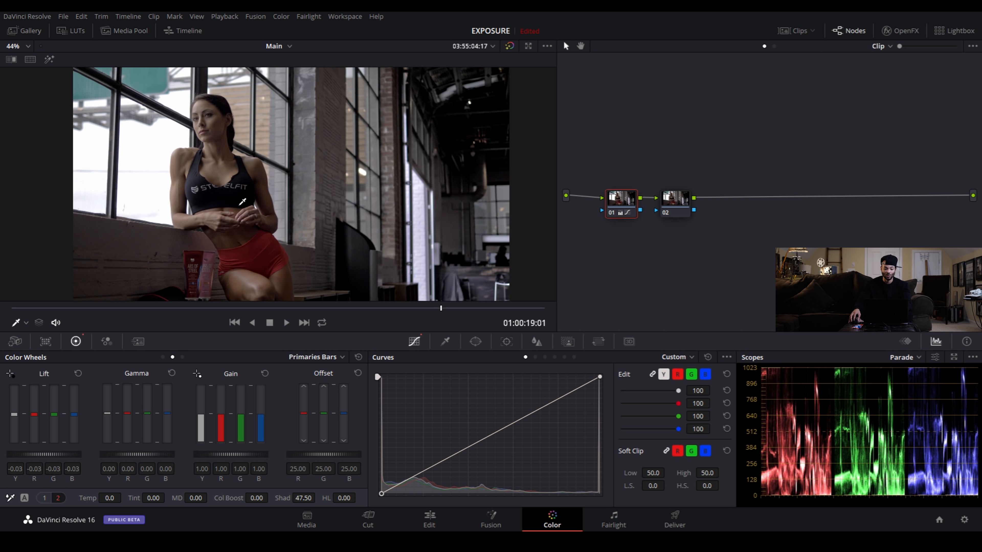
scroll(243, 211, "down", 1)
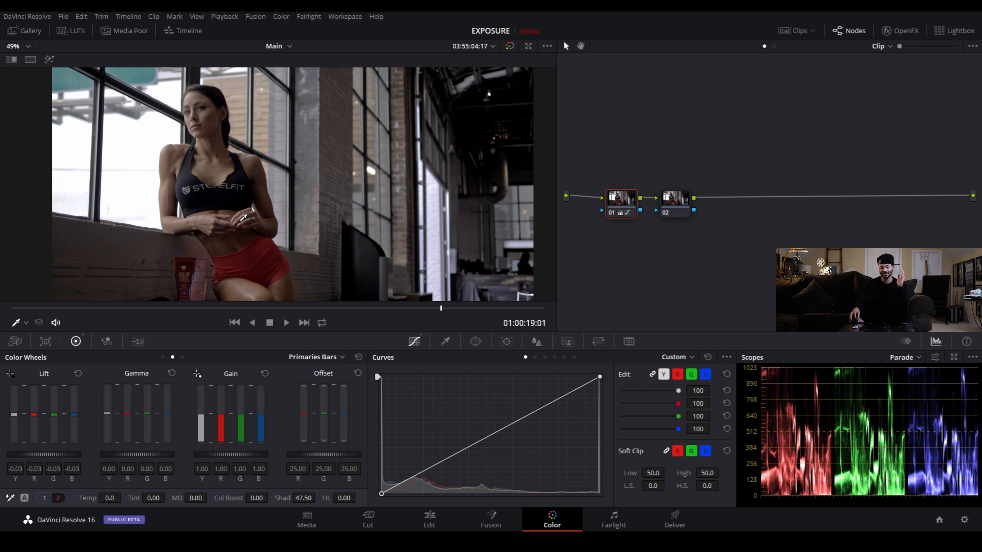
scroll(311, 195, "down", 2)
scroll(307, 209, "up", 2)
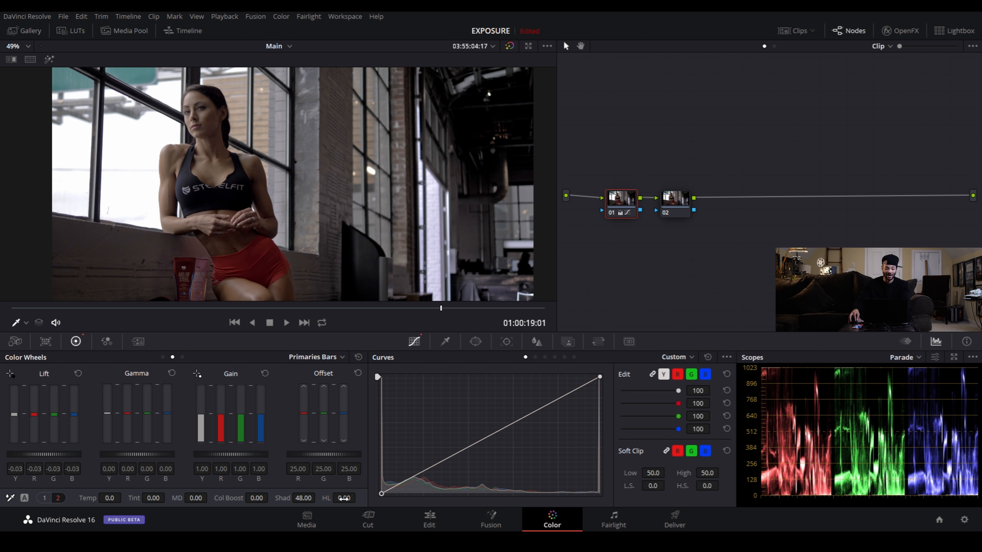
Try lowering node 01's Highlights value to -27.50 while checking the window, and reset it to zero.
left_click_drag(344, 498, 323, 497)
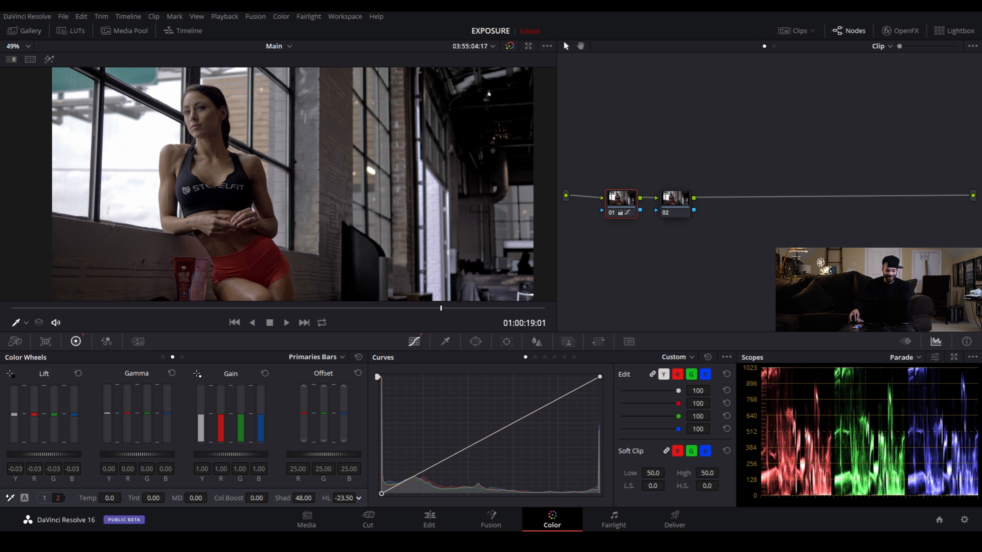
scroll(272, 189, "down", 2)
scroll(272, 189, "up", 3)
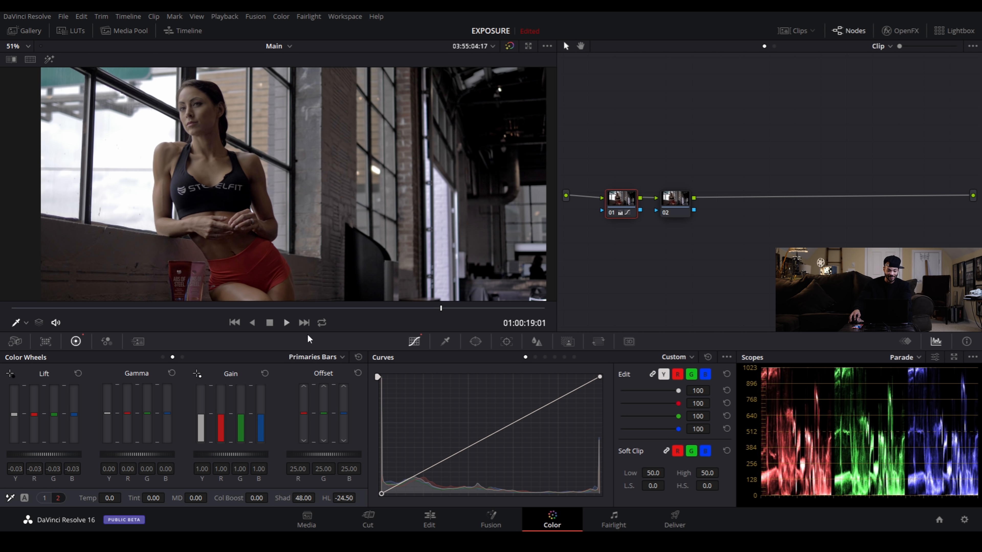
left_click_drag(344, 498, 345, 495)
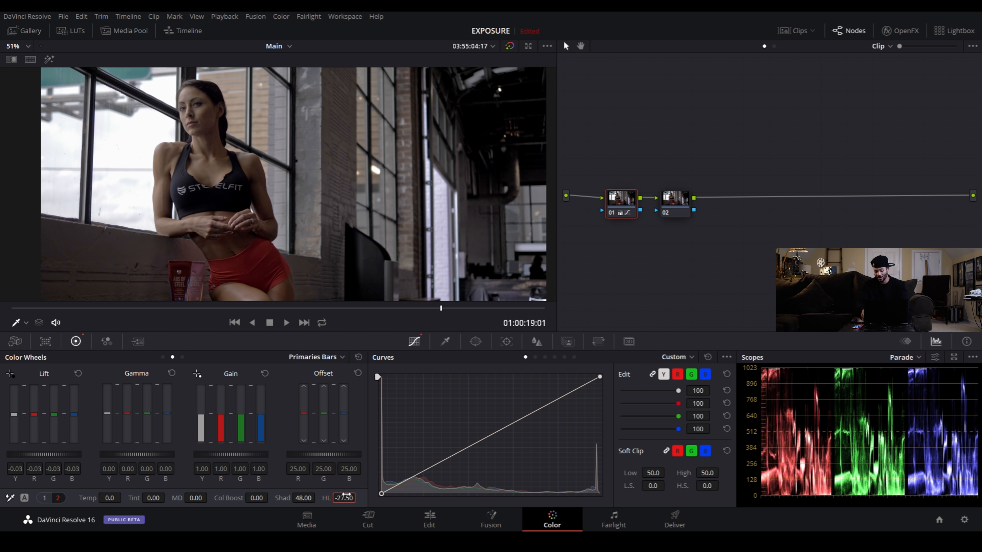
double_click(345, 495)
Lower the white point of node 01's custom curve and add a slightly raised control point in its upper part.
left_click_drag(598, 372, 598, 392)
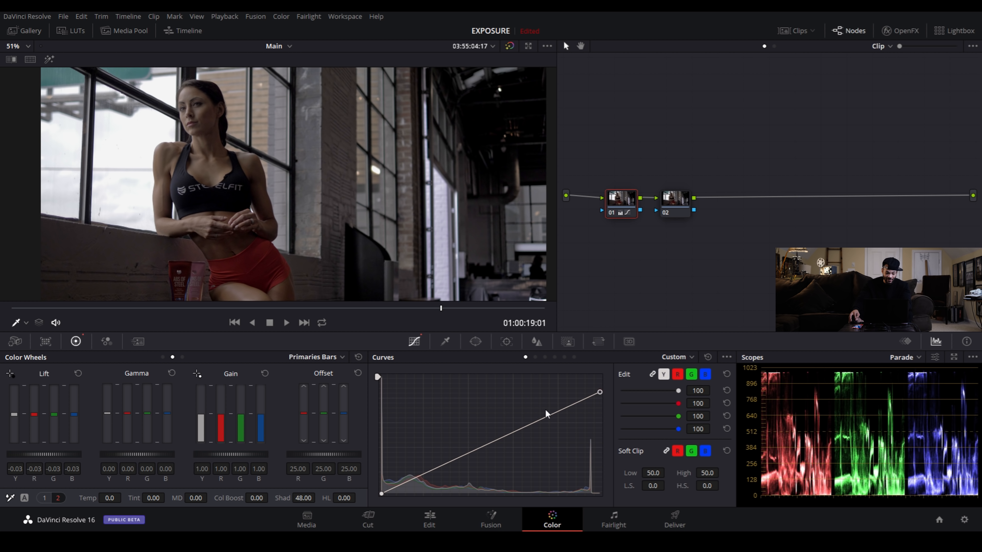
left_click_drag(538, 420, 535, 419)
scroll(270, 129, "down", 3)
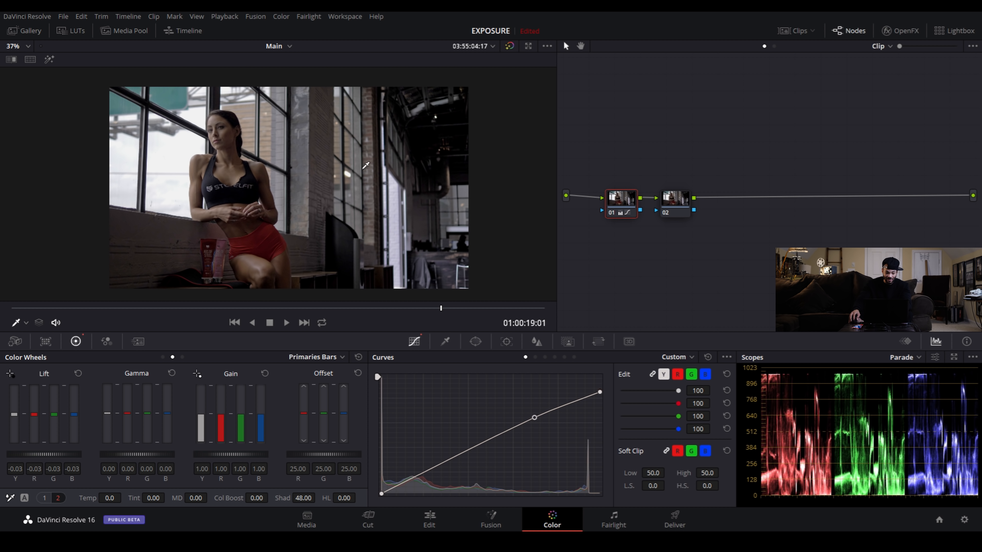
Toggle the grade of clip 02 off and on several times to compare before and after.
left_click(511, 46)
left_click(511, 46)
left_click(511, 46)
left_click(511, 46)
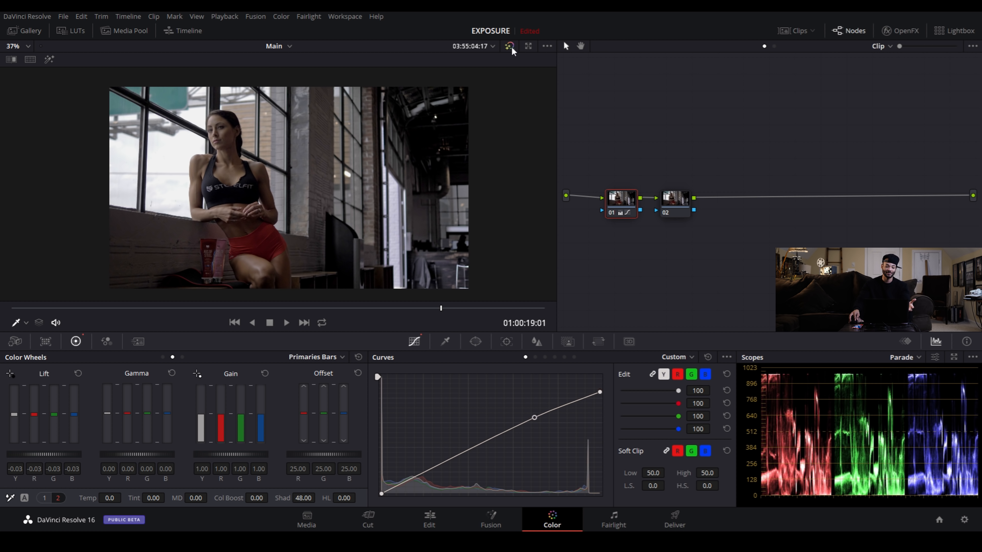
left_click(511, 46)
left_click(511, 46)
left_click(511, 46)
left_click(511, 46)
left_click(511, 46)
left_click(511, 46)
Examine the woman and the bright windows of clip 02 both close up and at full frame.
scroll(176, 161, "down", 1)
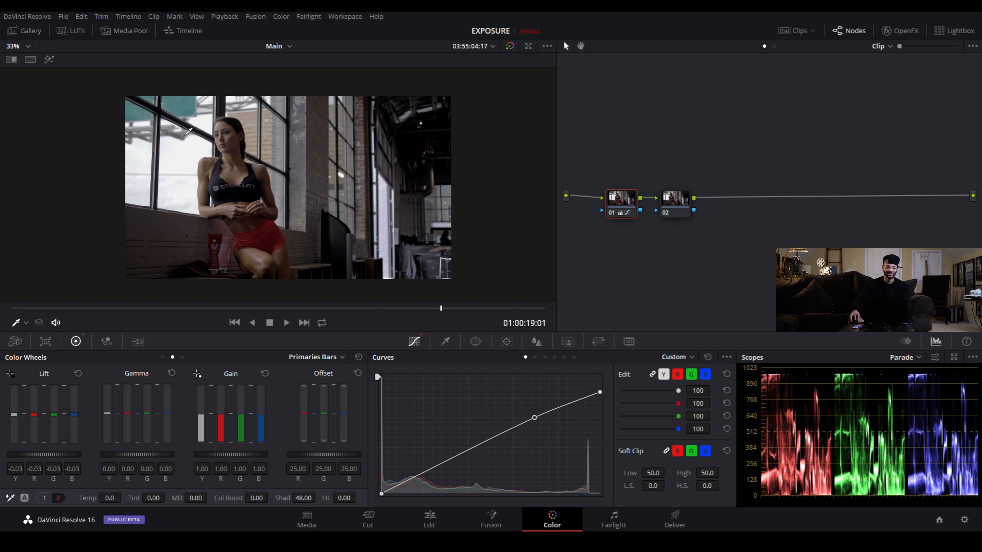
scroll(188, 138, "up", 2)
scroll(166, 147, "up", 1)
scroll(165, 148, "down", 1)
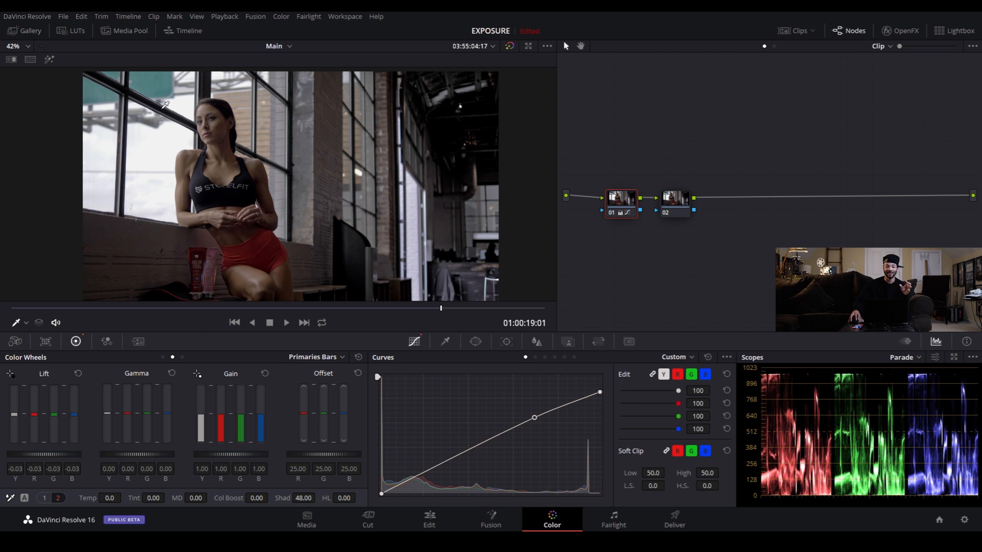
scroll(182, 151, "down", 1)
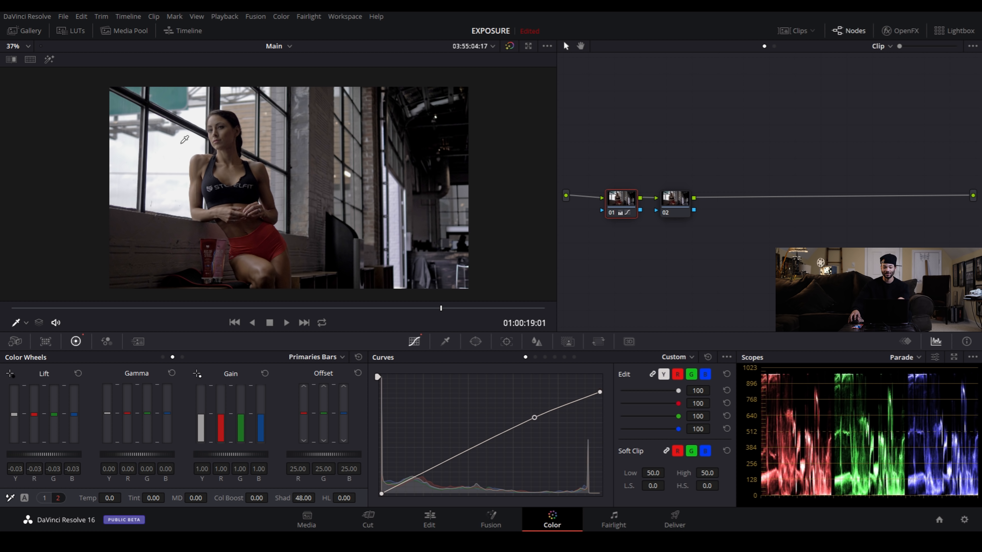
scroll(191, 172, "up", 2)
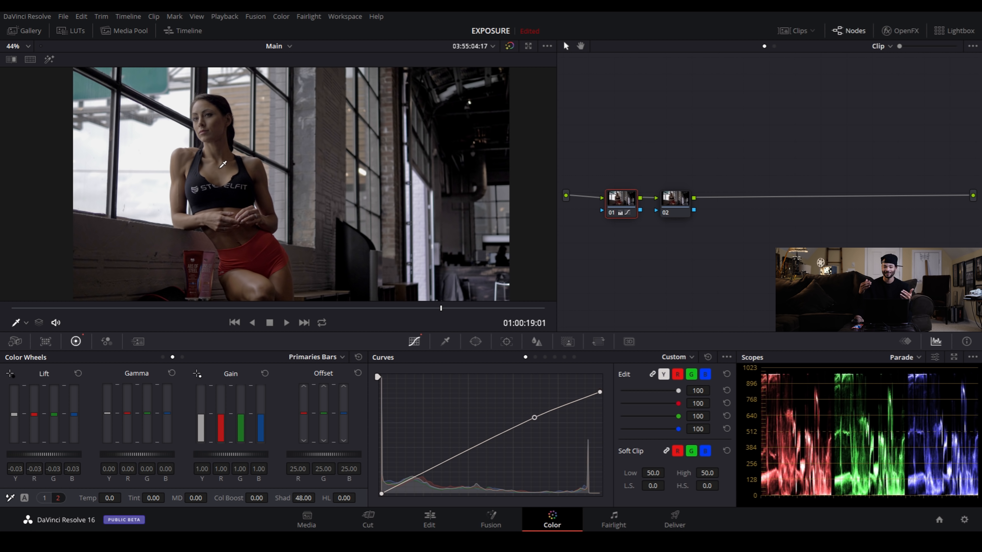
scroll(223, 164, "up", 1)
scroll(242, 135, "down", 2)
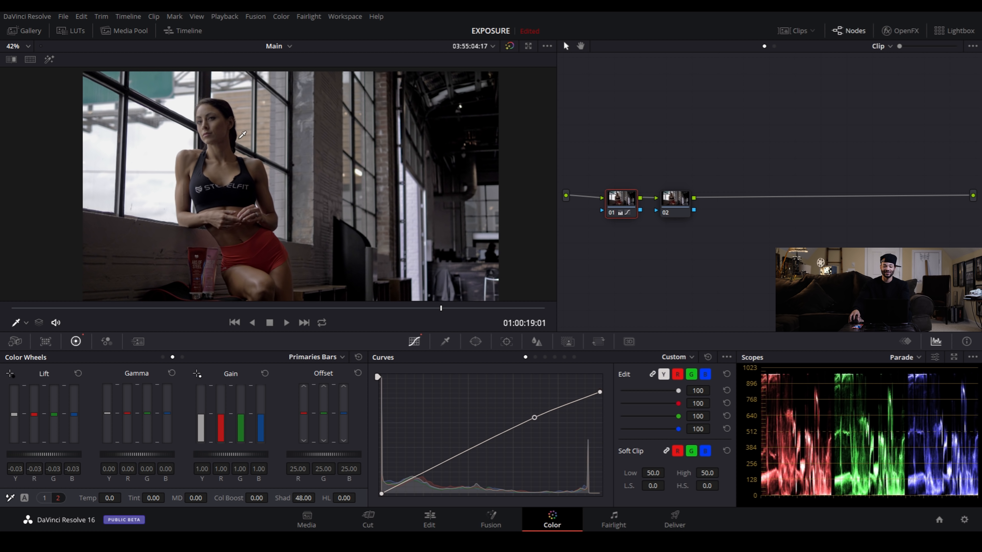
scroll(242, 135, "down", 2)
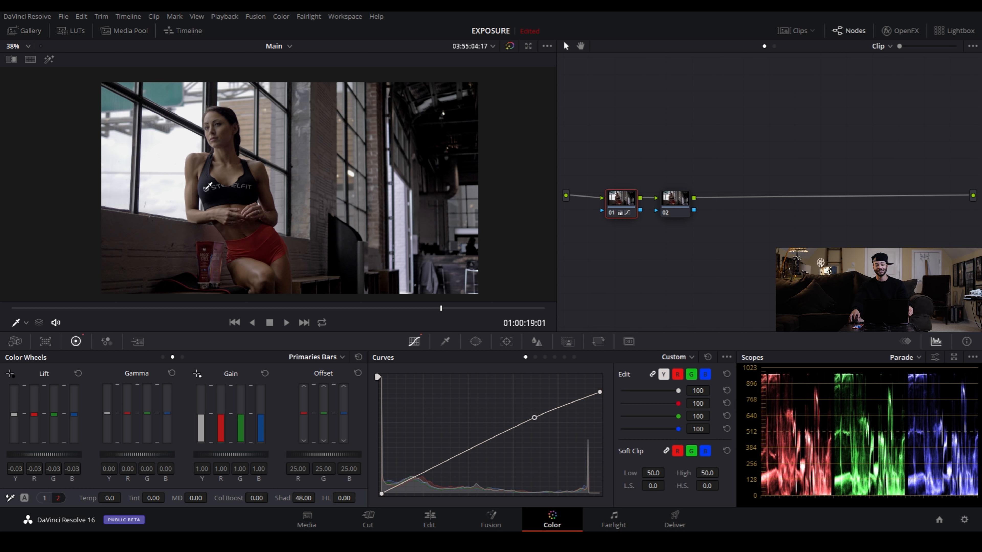
scroll(209, 187, "up", 2)
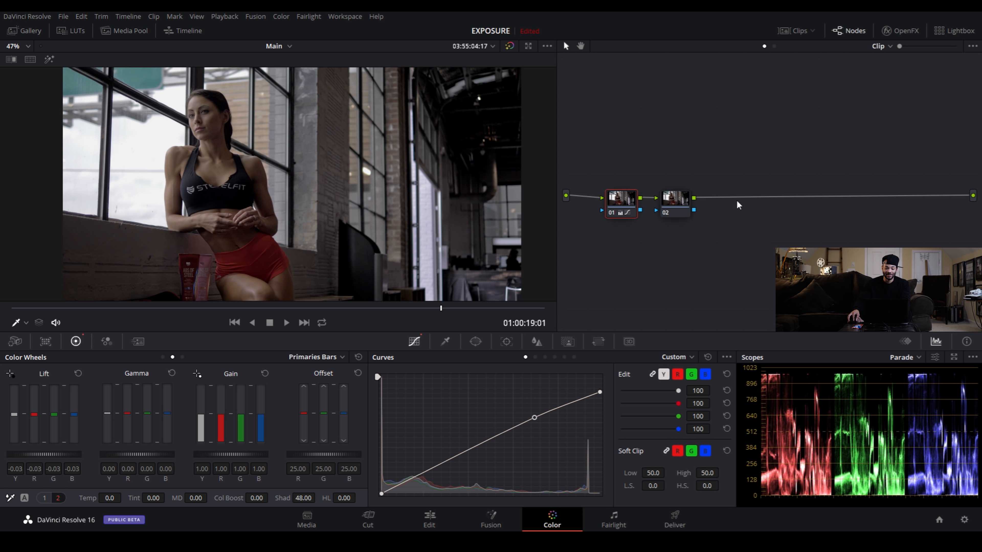
Add another control point near the highlight end of node 01's curve and shift the existing upper point slightly toward the shadows.
left_click(566, 401)
left_click_drag(535, 419, 529, 418)
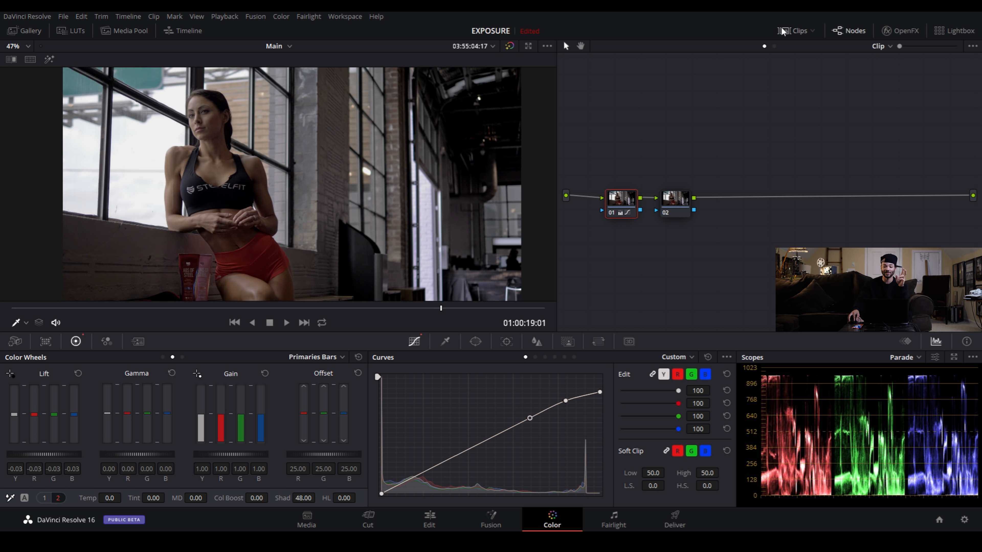
Switch to clip 03 in the timeline and fit its image in the viewer to inspect the exposure.
left_click(795, 31)
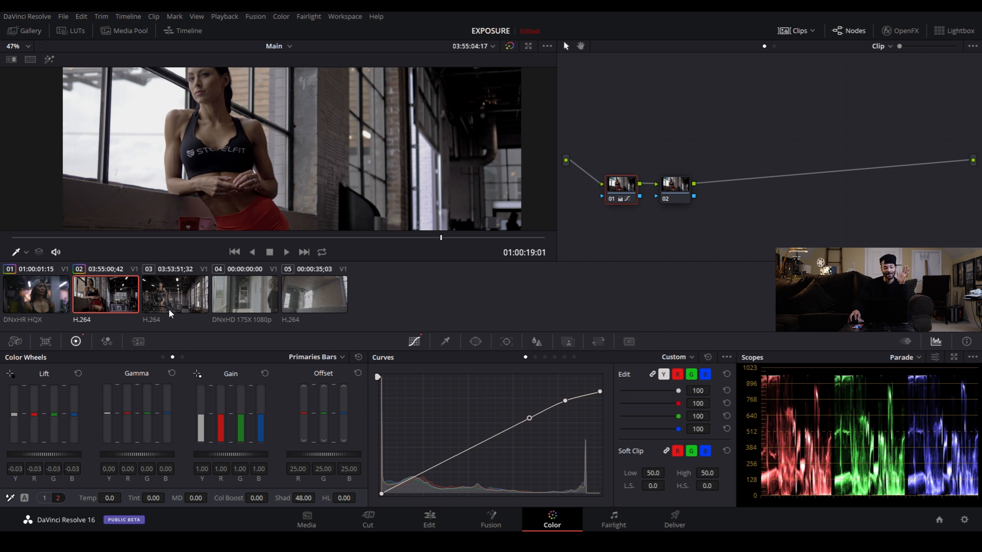
left_click(176, 297)
left_click(802, 30)
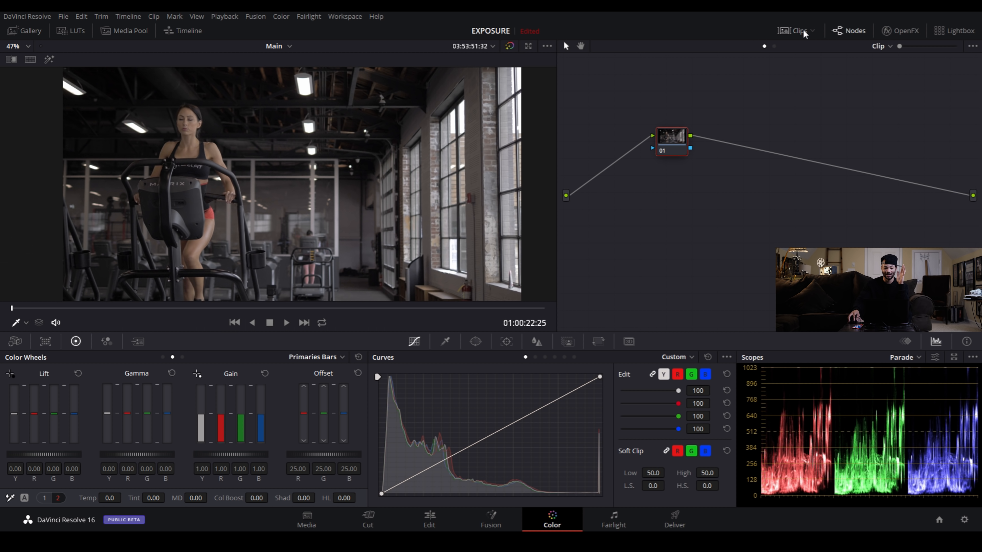
scroll(330, 231, "down", 2)
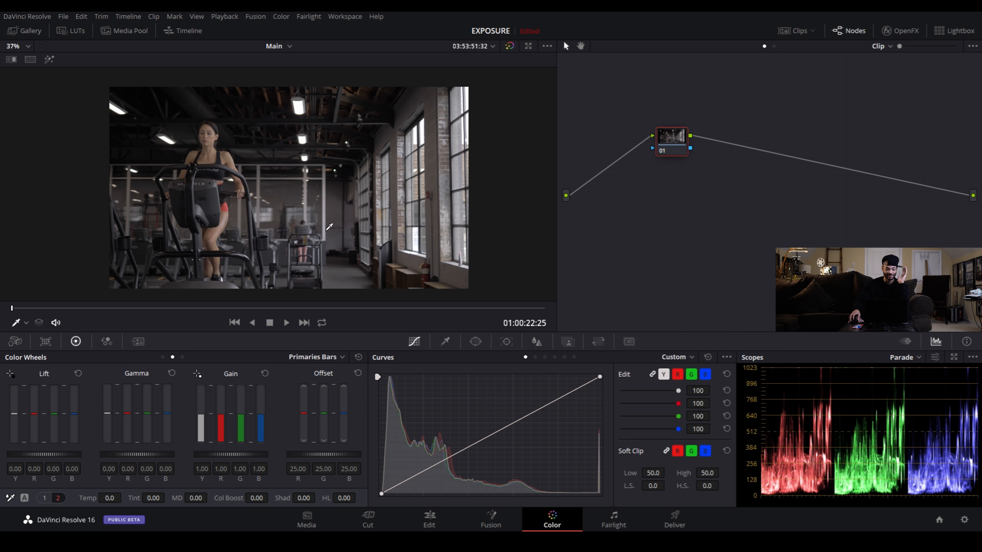
left_click(27, 45)
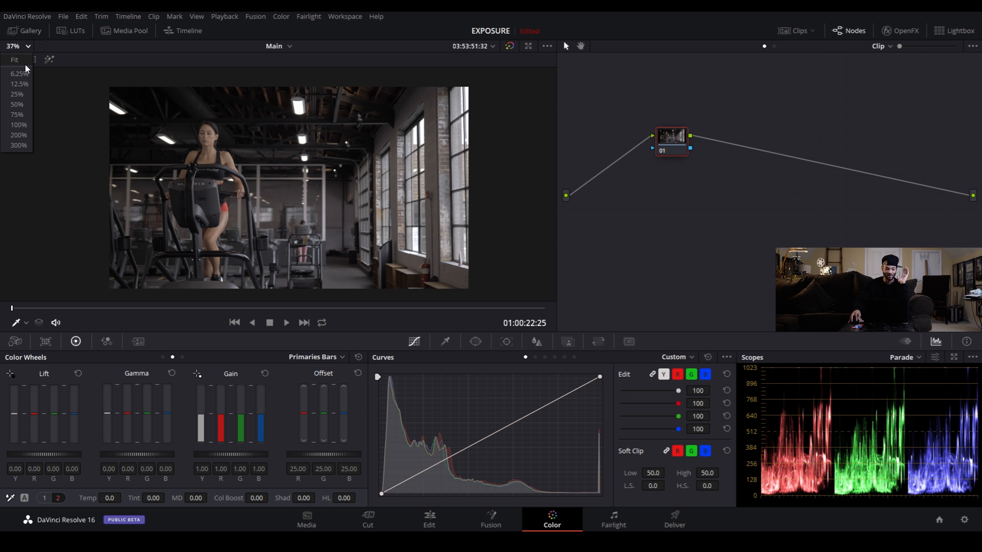
left_click(24, 64)
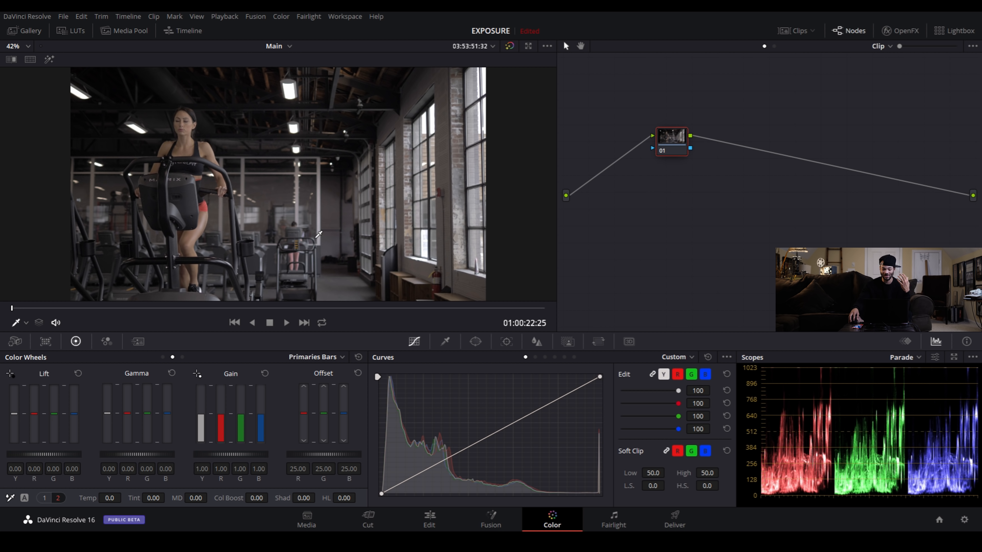
scroll(319, 234, "down", 2)
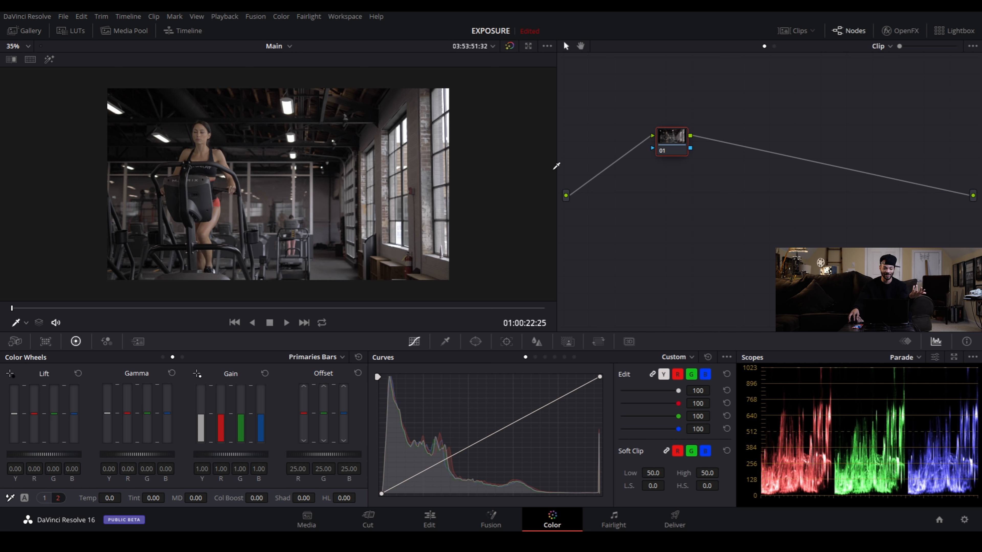
scroll(469, 156, "up", 1)
Add serial node 02 after node 01, placed close to the source input, and set node 01's Shadows value to 20.00.
left_click_drag(678, 135, 644, 192)
key("alt+s")
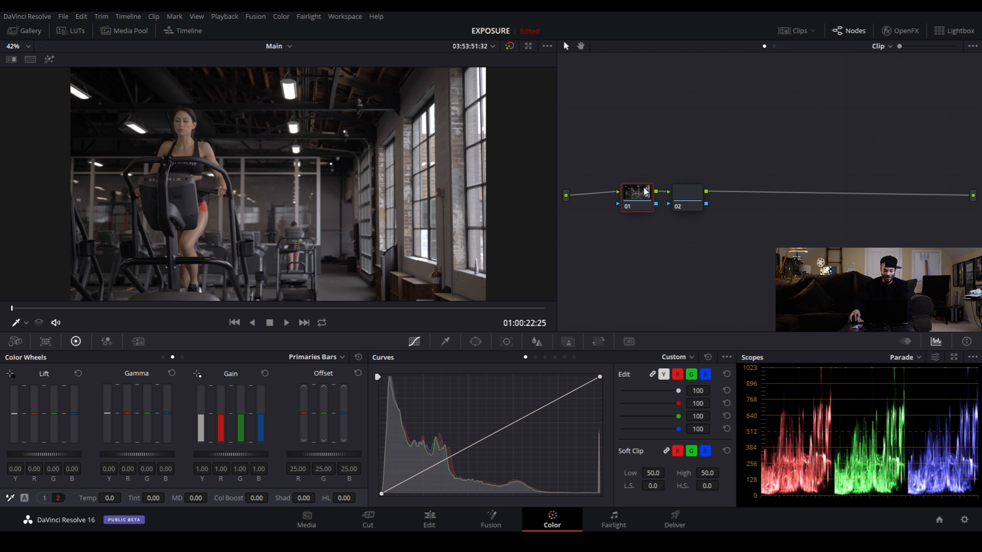
left_click_drag(305, 498, 318, 498)
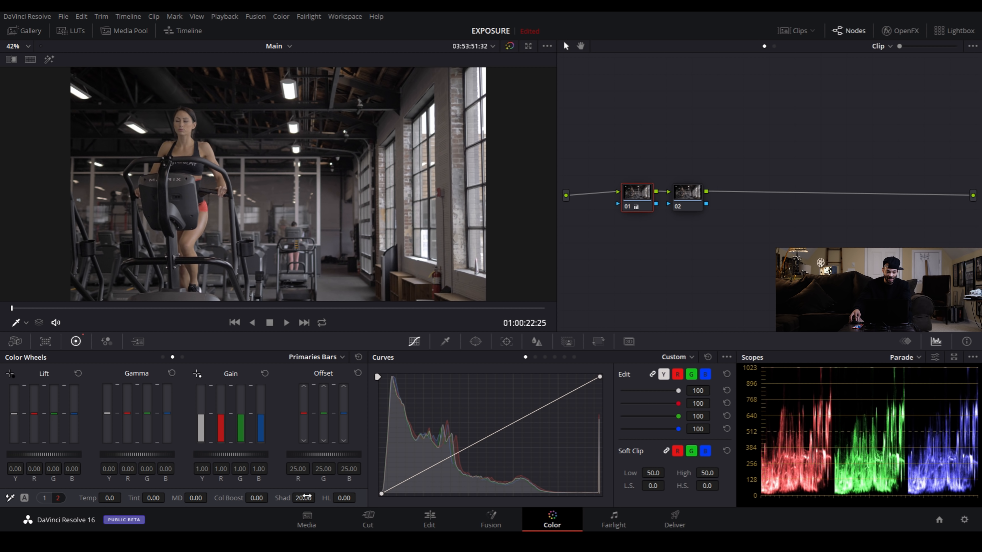
On node 02's custom curve, slightly raise the black point, anchor the lower midtones and pull the shadow point down.
left_click(687, 196)
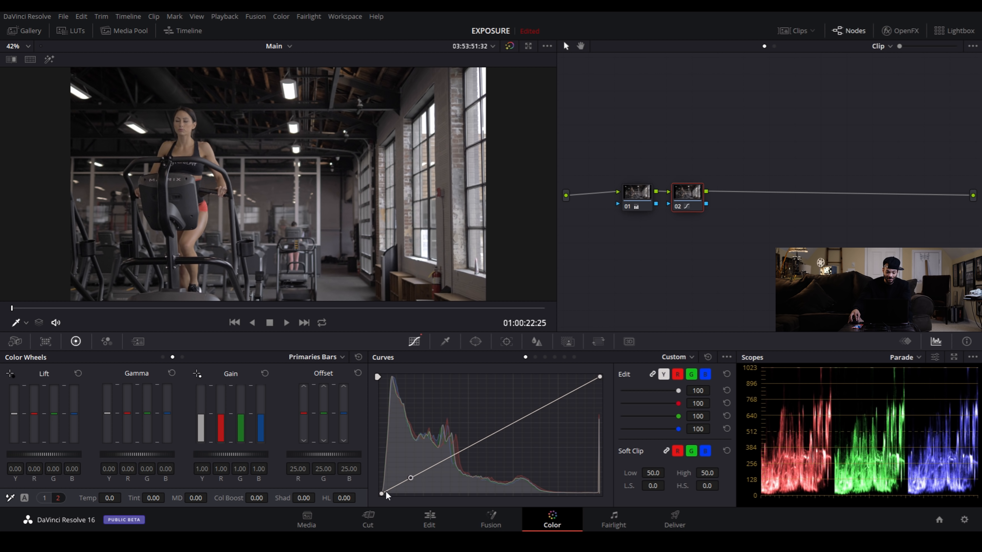
left_click_drag(383, 493, 386, 493)
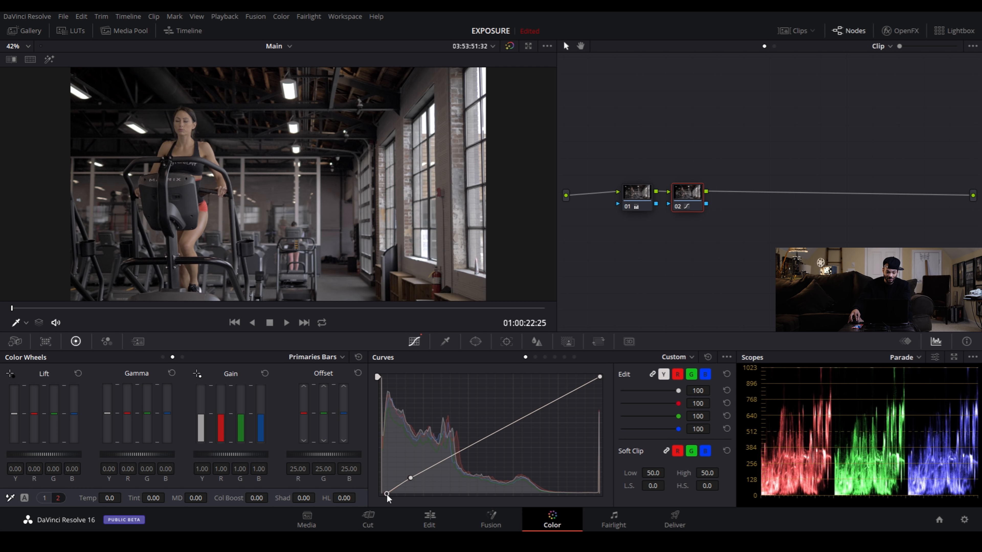
left_click_drag(386, 494, 382, 488)
left_click(437, 464)
left_click_drag(411, 478, 404, 483)
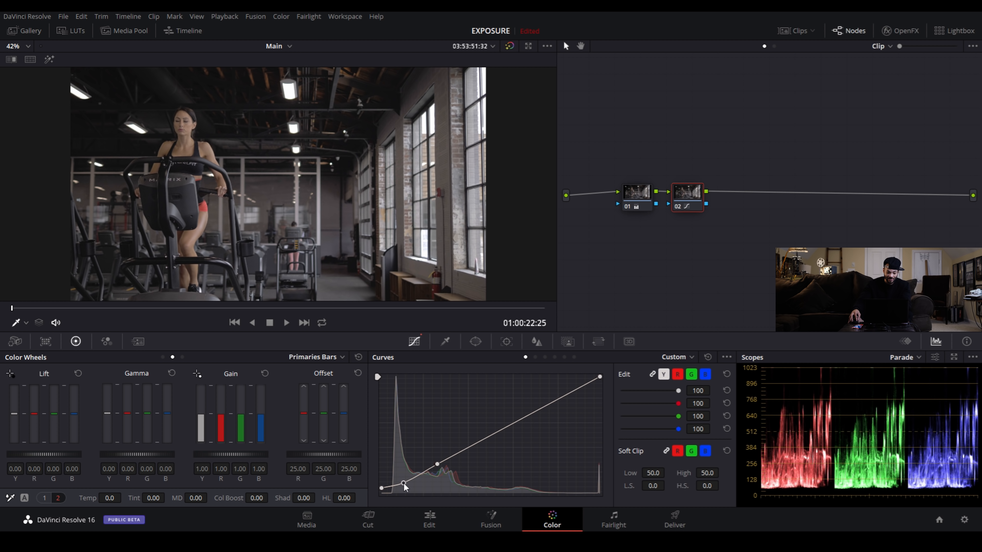
Fine-tune the shadow point of node 02's curve while checking the woman's face up close.
scroll(304, 155, "up", 5)
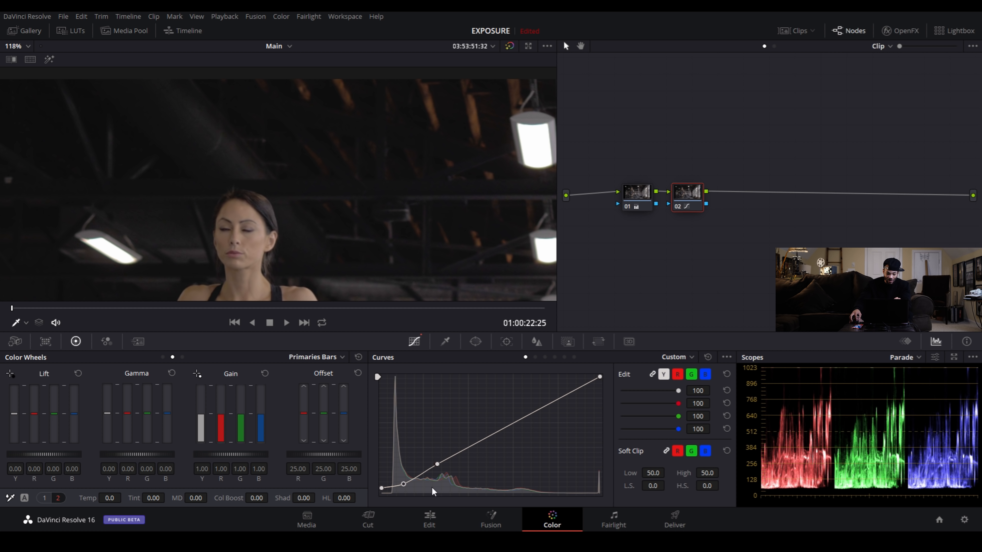
left_click_drag(406, 487, 406, 488)
scroll(324, 238, "down", 8)
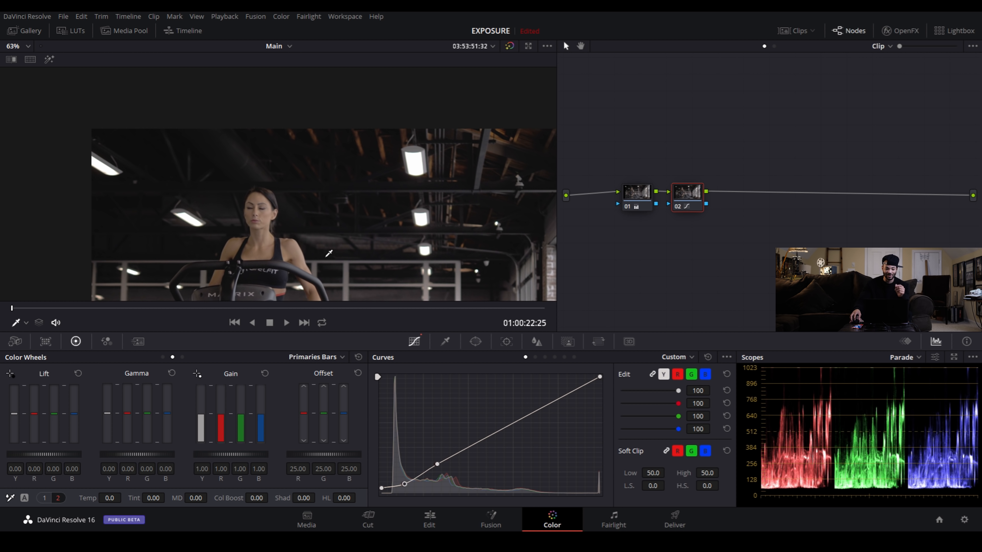
Check clip 03's full frame in the viewer and add serial node 03 after node 02.
left_click(16, 45)
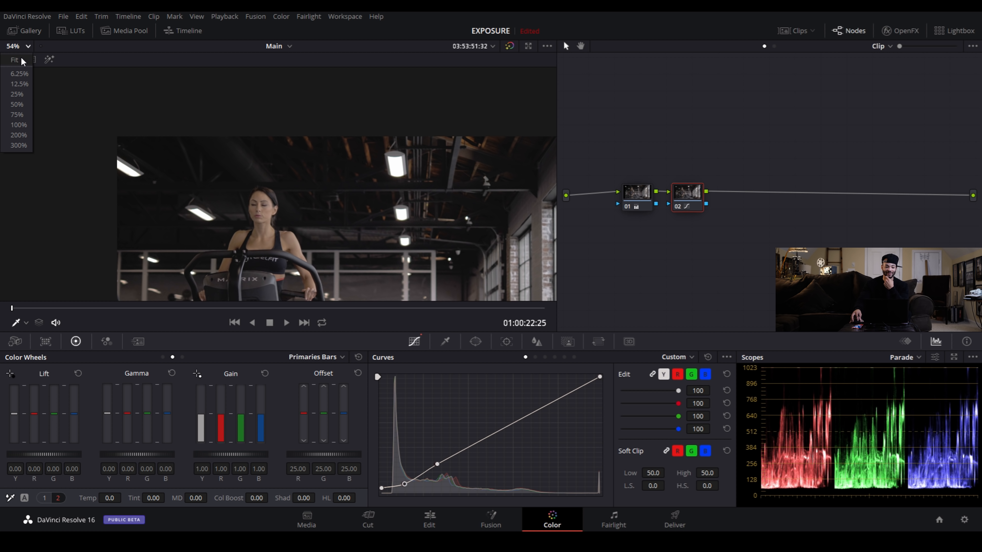
left_click(22, 63)
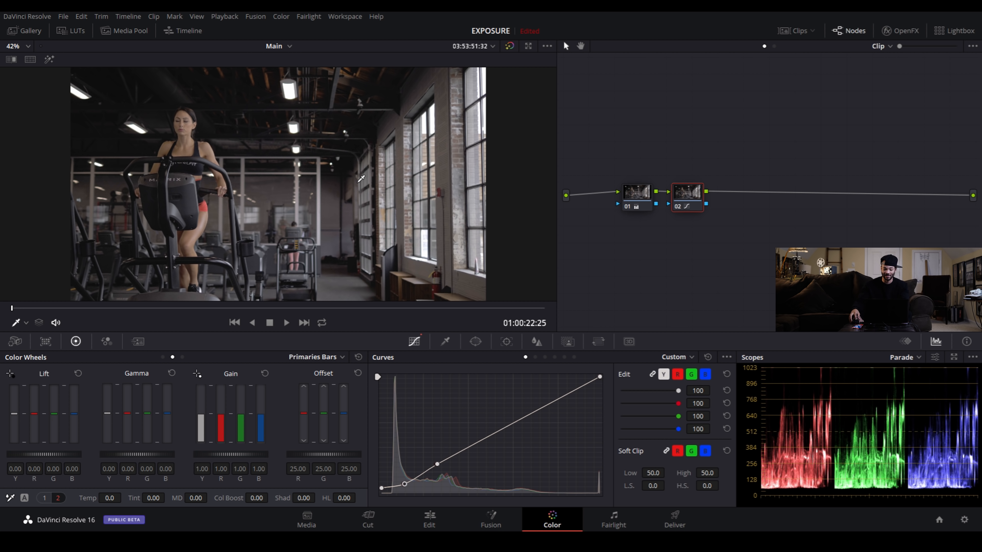
scroll(321, 136, "up", 3)
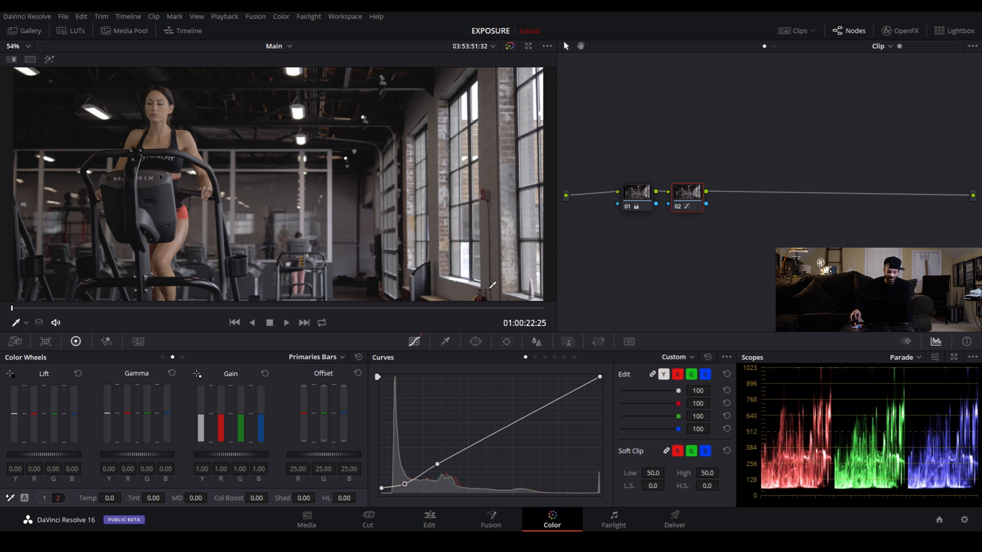
left_click(45, 498)
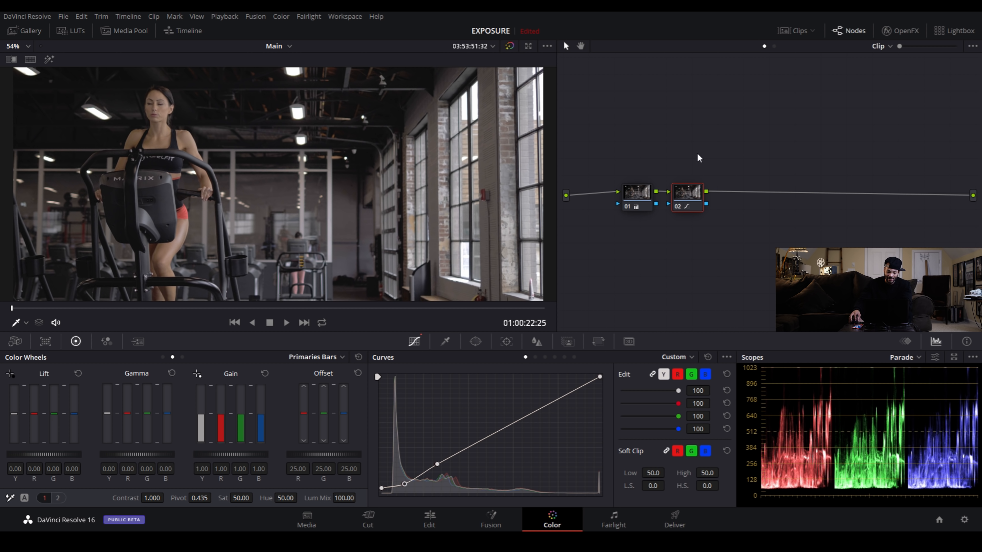
scroll(532, 259, "down", 2)
key("alt+s")
scroll(419, 244, "down", 1)
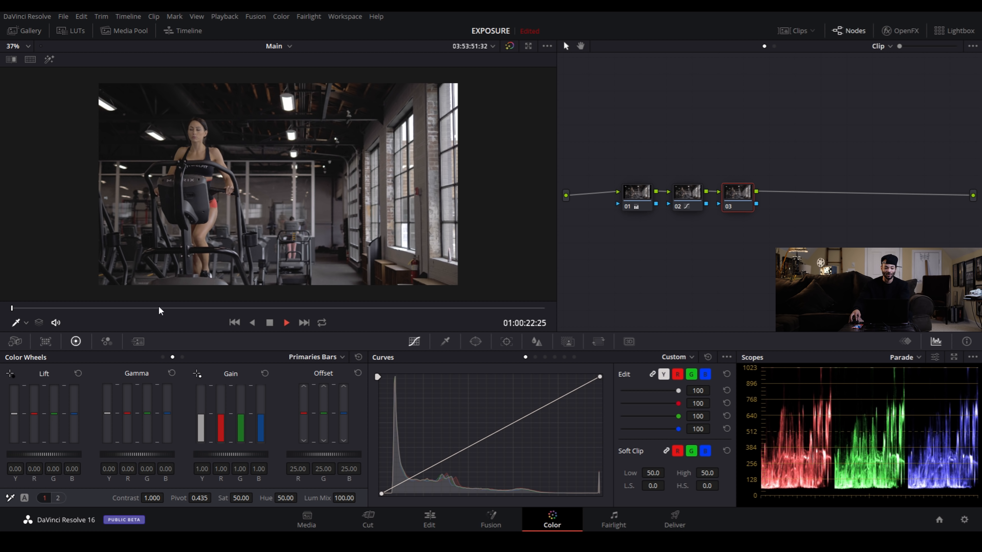
Play clip 03 from several points and examine the corrected exposure in motion and up close.
key("space")
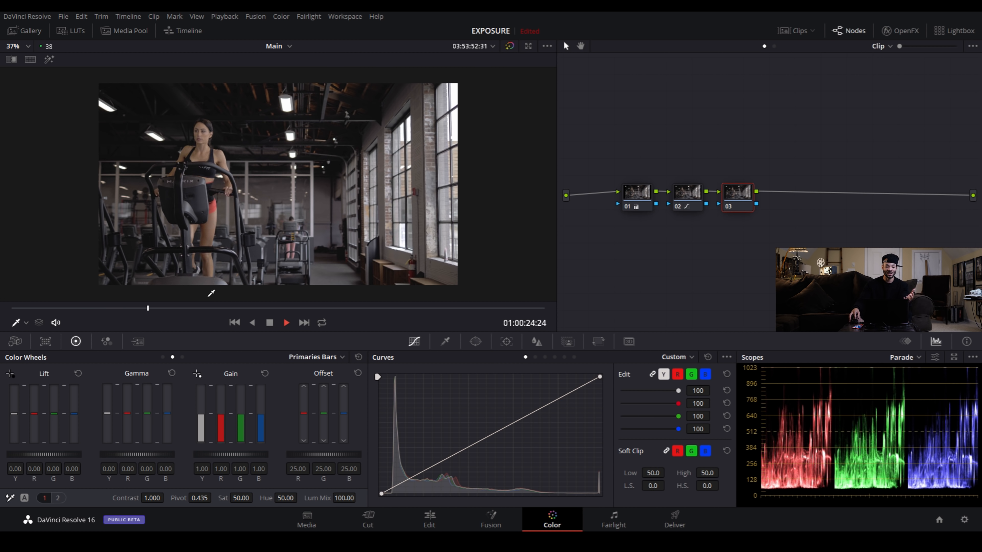
key("space")
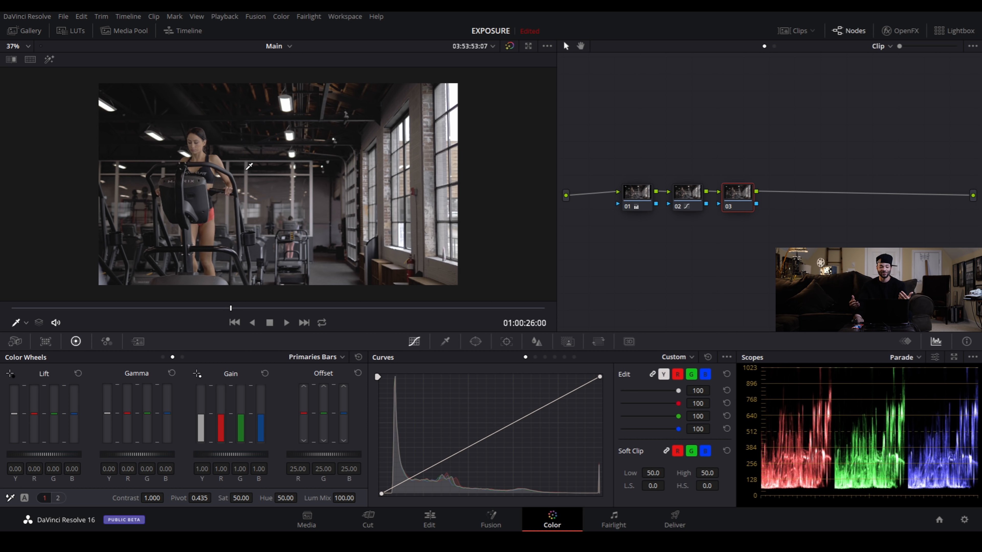
scroll(187, 207, "up", 5)
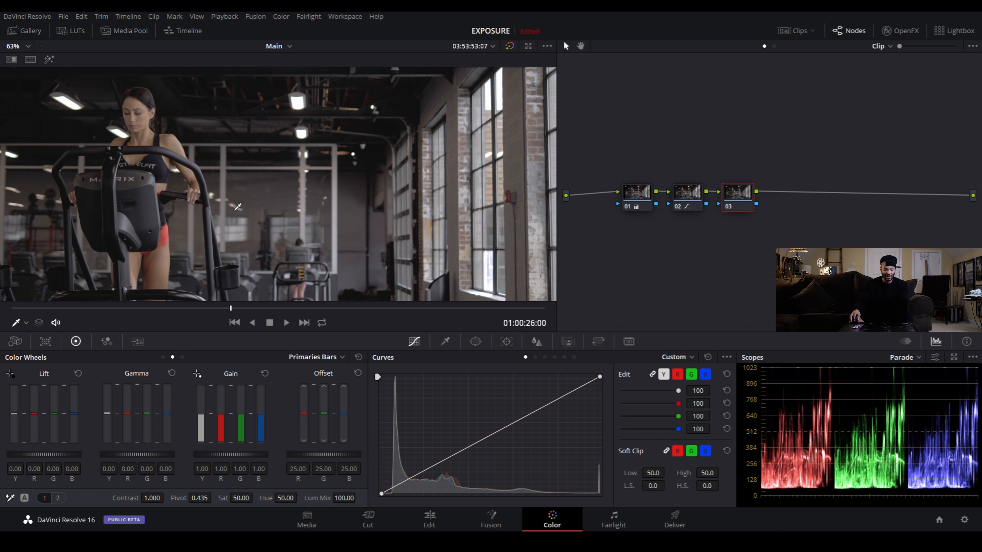
scroll(238, 207, "down", 5)
key("space")
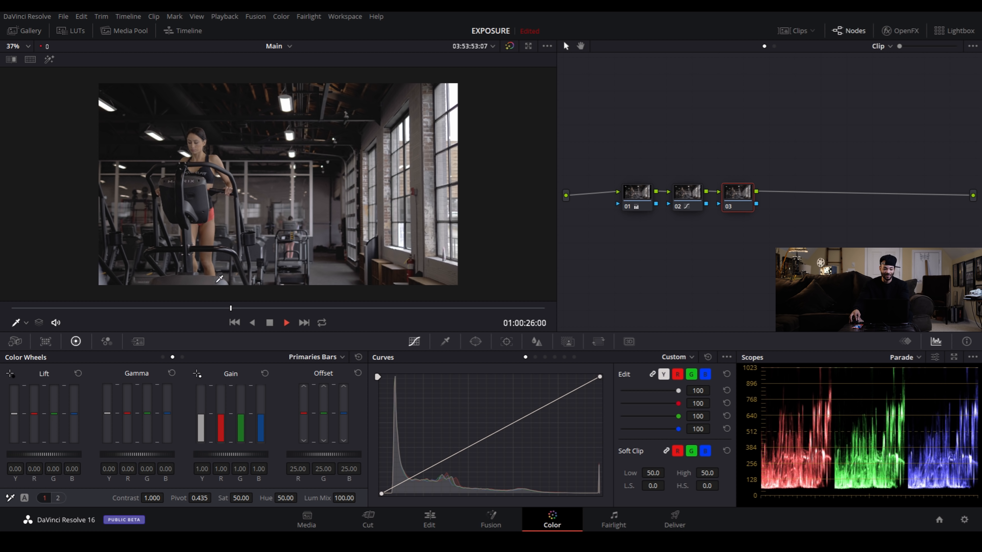
key("space")
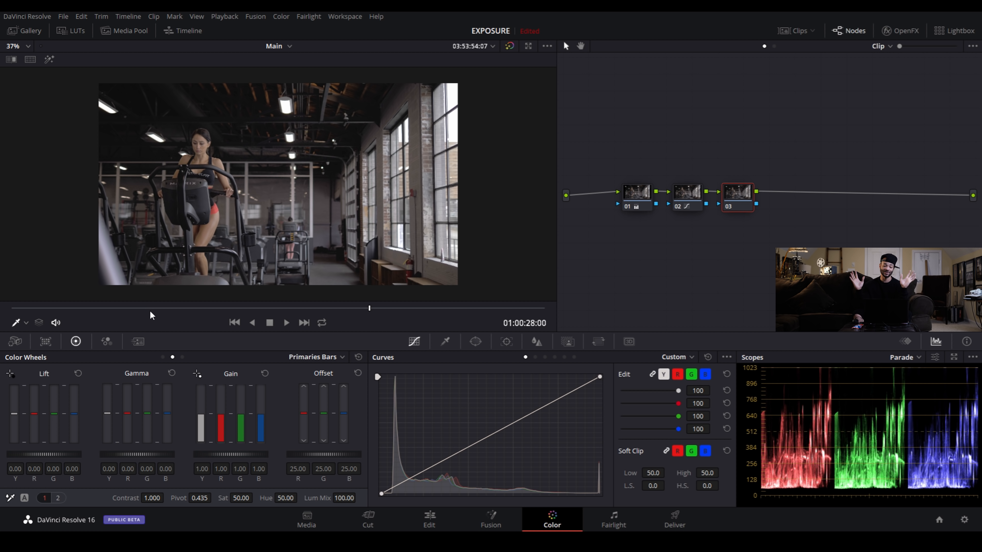
key("space")
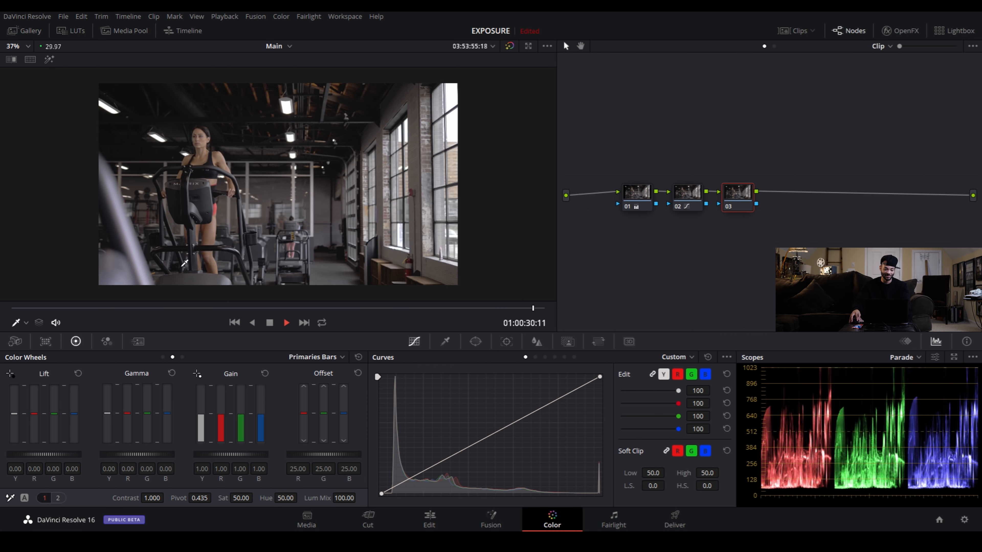
left_click(47, 308)
key("space")
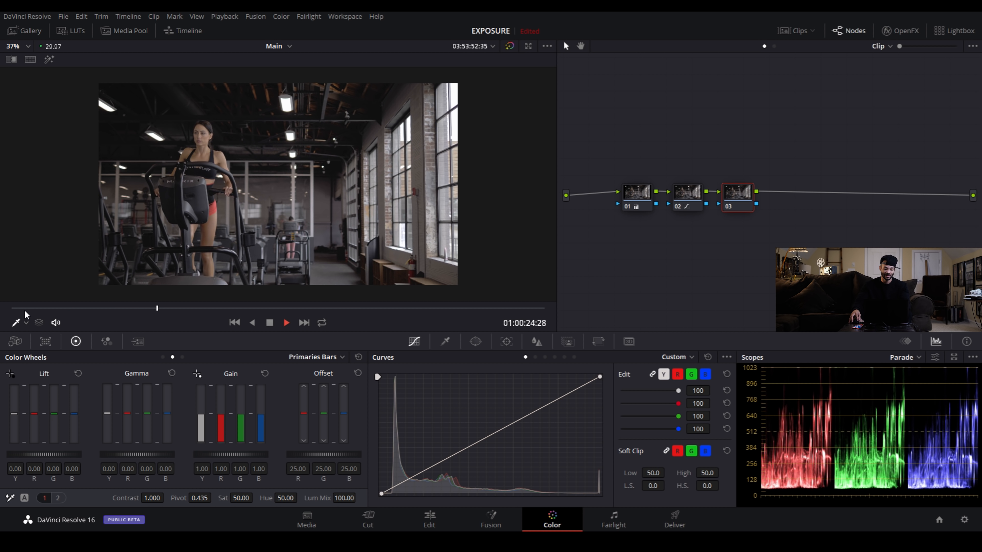
left_click(27, 308)
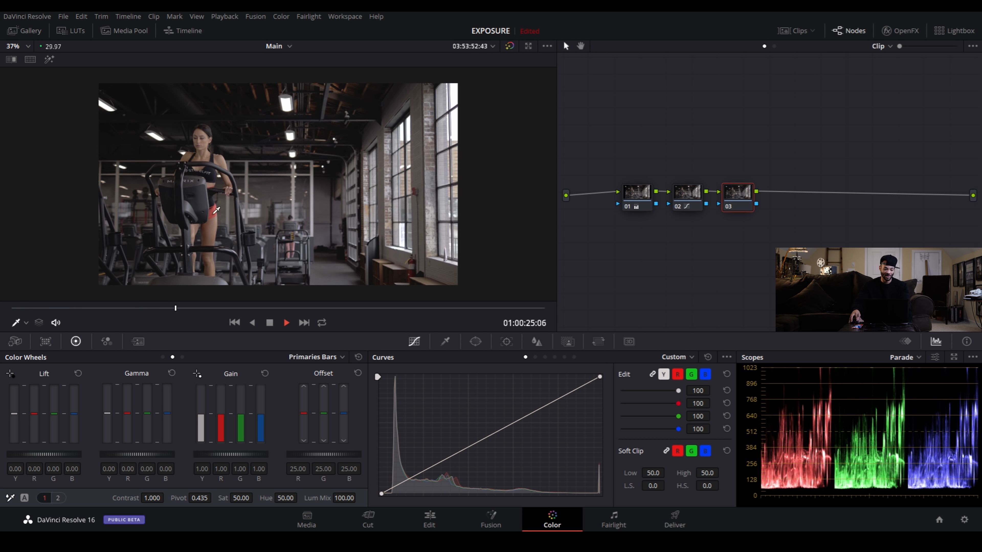
left_click(27, 308)
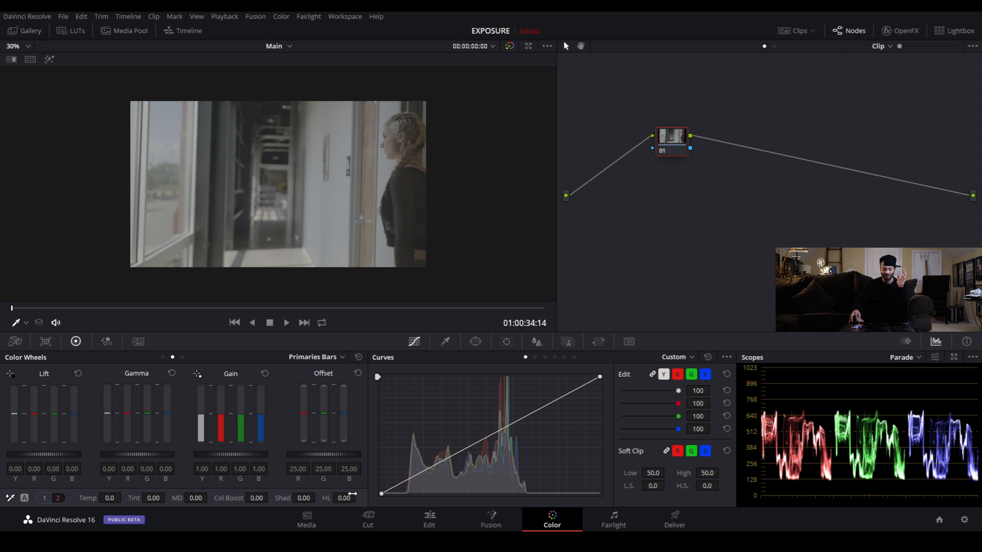
On the hallway clip, place node 01 near the source input and add serial nodes 02 and 03 after it.
left_click_drag(674, 140, 635, 197)
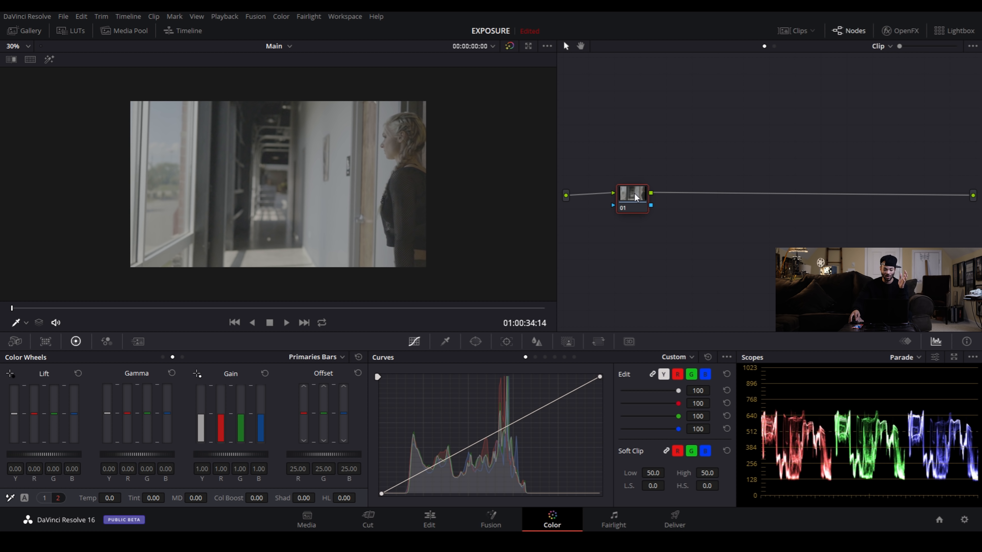
scroll(265, 226, "up", 2)
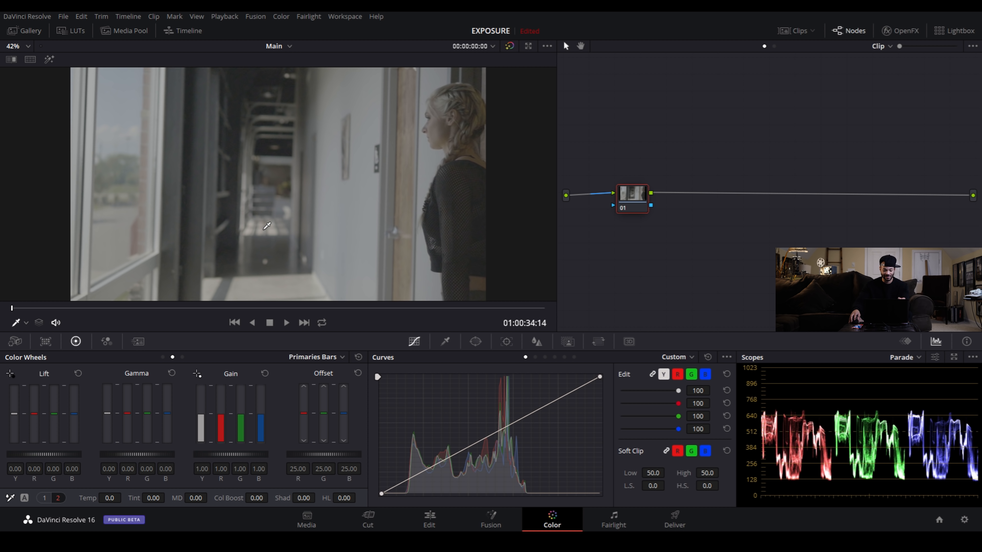
left_click_drag(641, 201, 635, 205)
key("alt+s")
key("alt+s")
left_click_drag(724, 201, 739, 198)
Apply an Arri 3D LUT to node 03 and space that node further away from node 02.
right_click(739, 198)
mouse_move(781, 321)
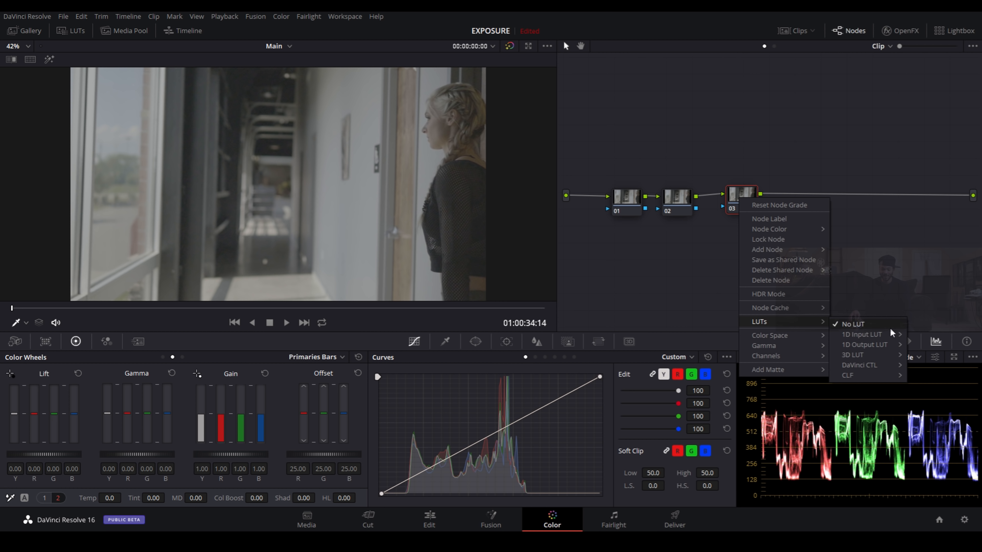
mouse_move(880, 356)
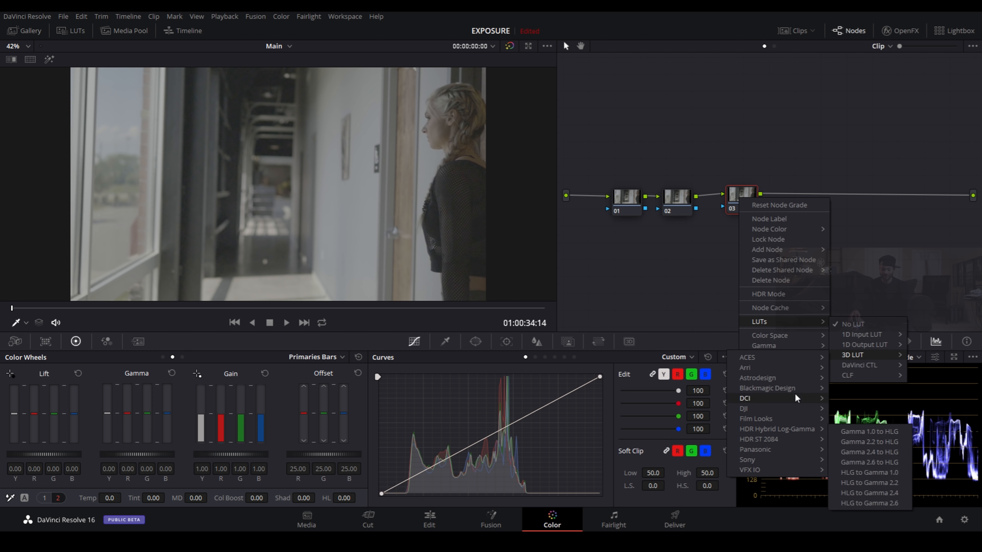
mouse_move(801, 368)
left_click(840, 366)
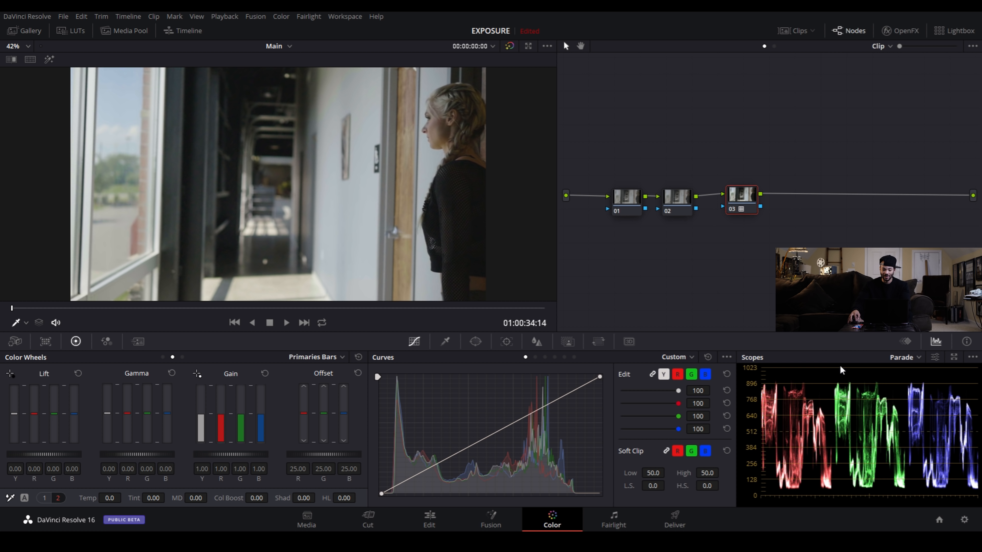
left_click_drag(758, 198, 805, 196)
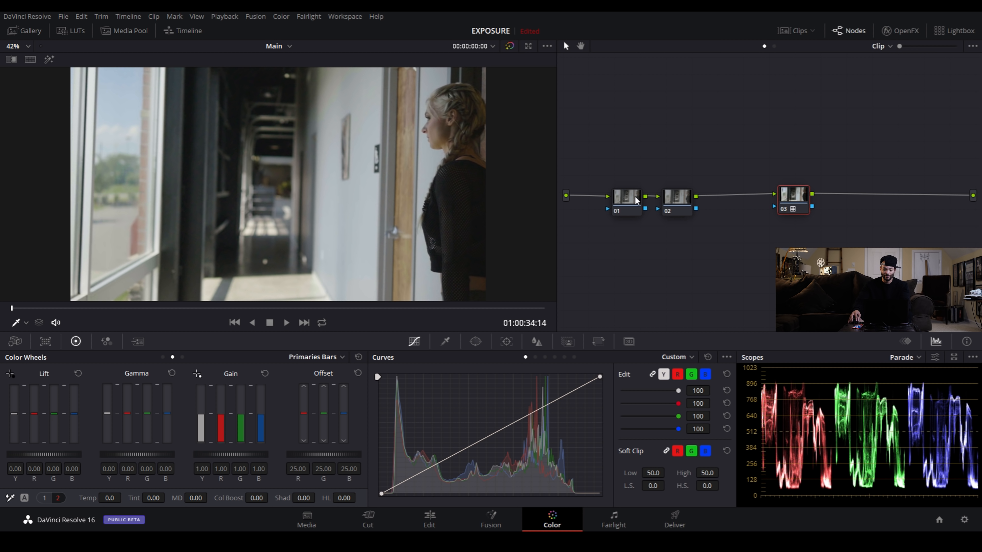
Balance the hallway clip on node 01 with a Temp of -90.0 and a Tint of 7.00.
left_click(626, 197)
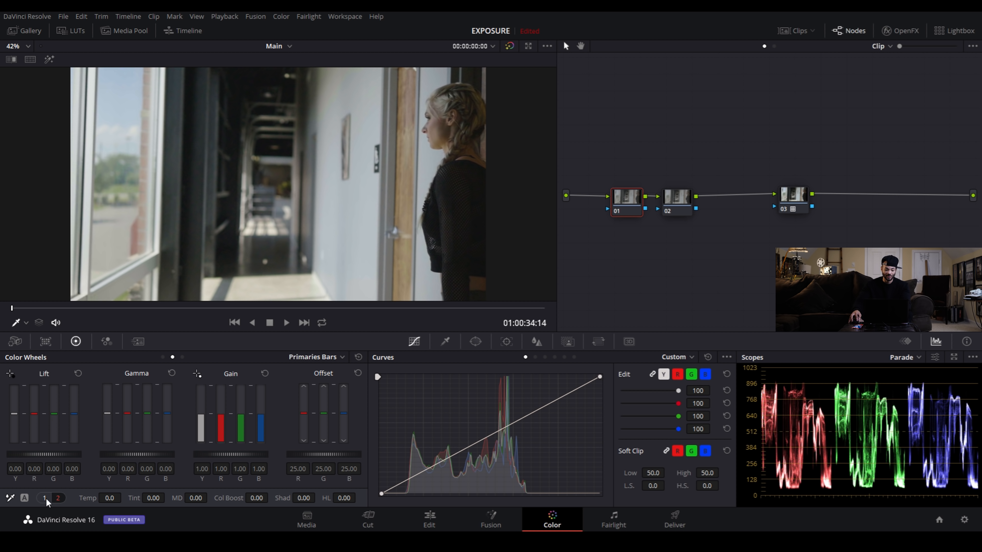
left_click_drag(148, 496, 167, 498)
left_click_drag(107, 501, 90, 501)
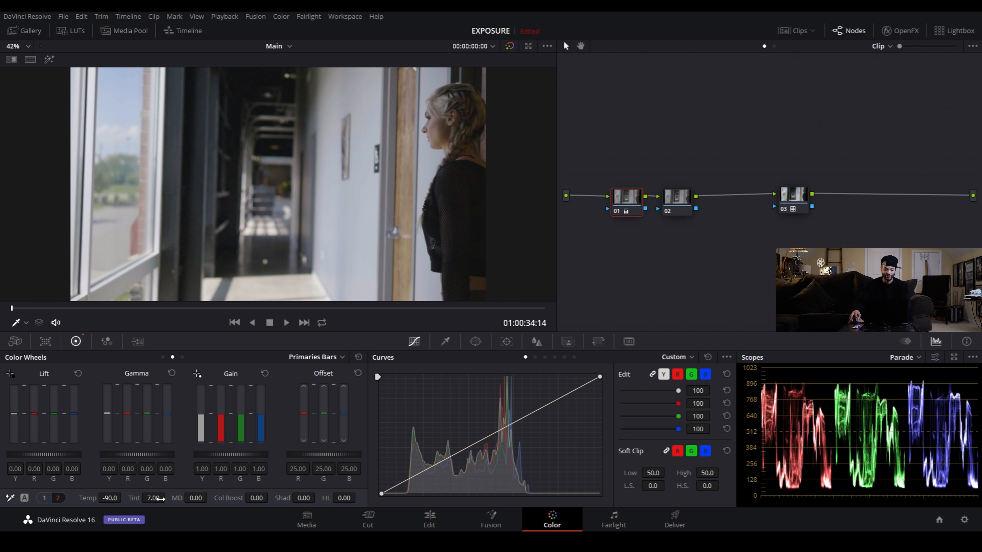
Select node 02 with slightly more spacing from node 01, then play the clip and park on the woman's back at 01:00:36:22.
left_click(670, 209)
left_click_drag(671, 203, 676, 203)
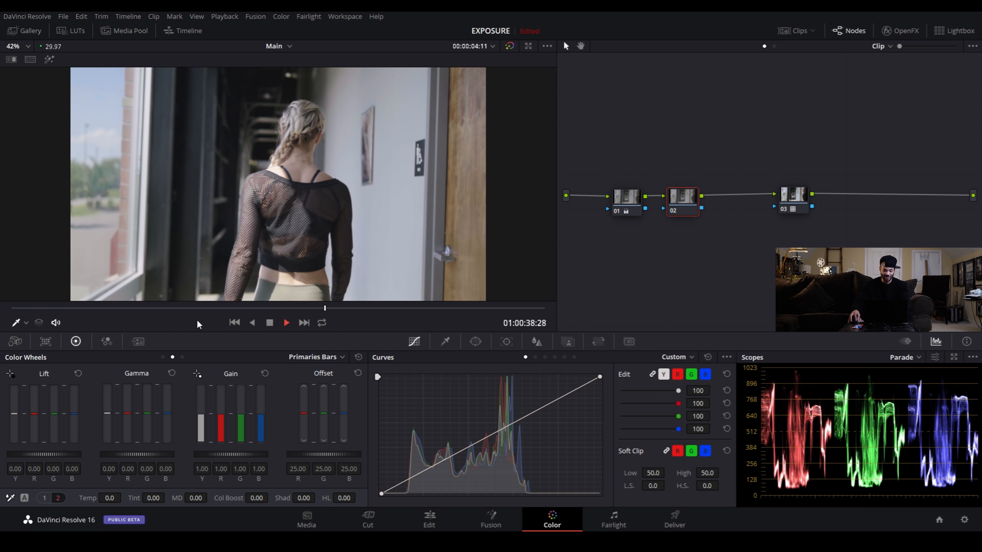
key("space")
left_click_drag(92, 308, 170, 330)
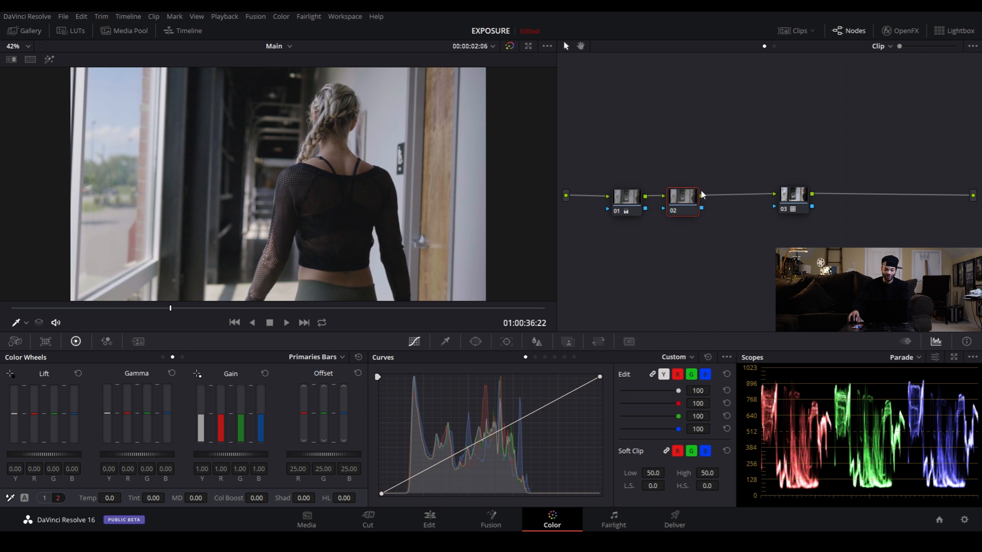
On node 02, raise Shadows to 42.00 and lower Highlights to -55.50.
left_click_drag(303, 497, 318, 498)
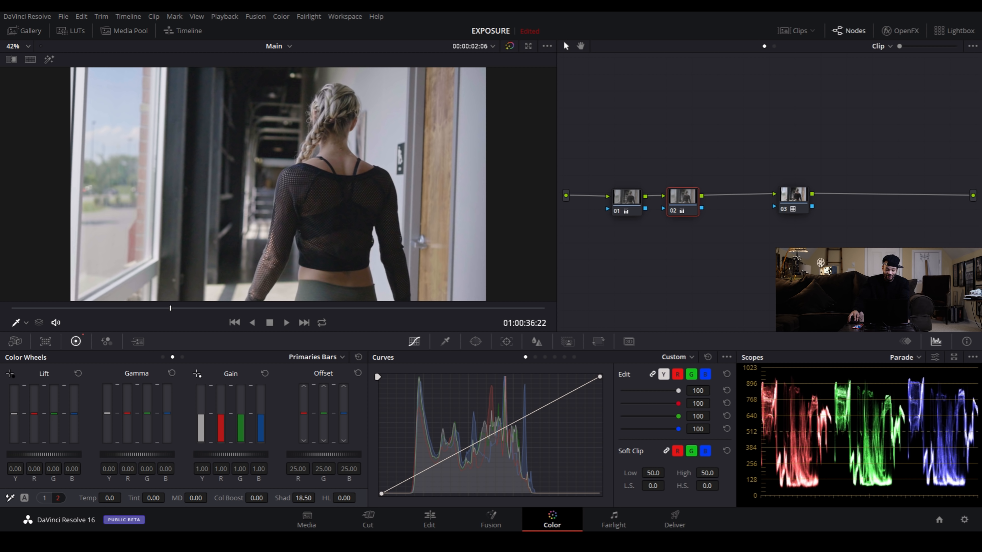
double_click(305, 498)
left_click_drag(304, 498, 318, 498)
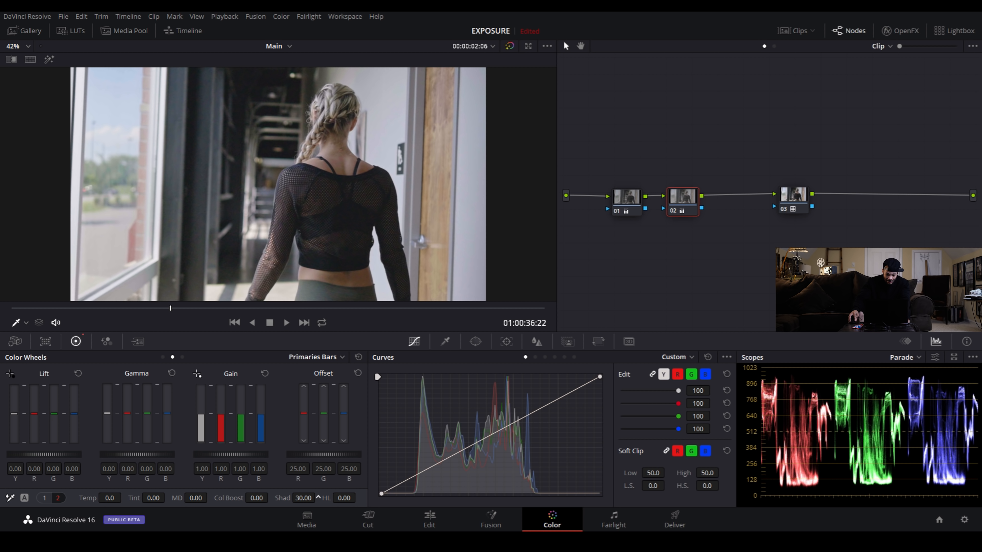
left_click_drag(318, 497, 318, 497)
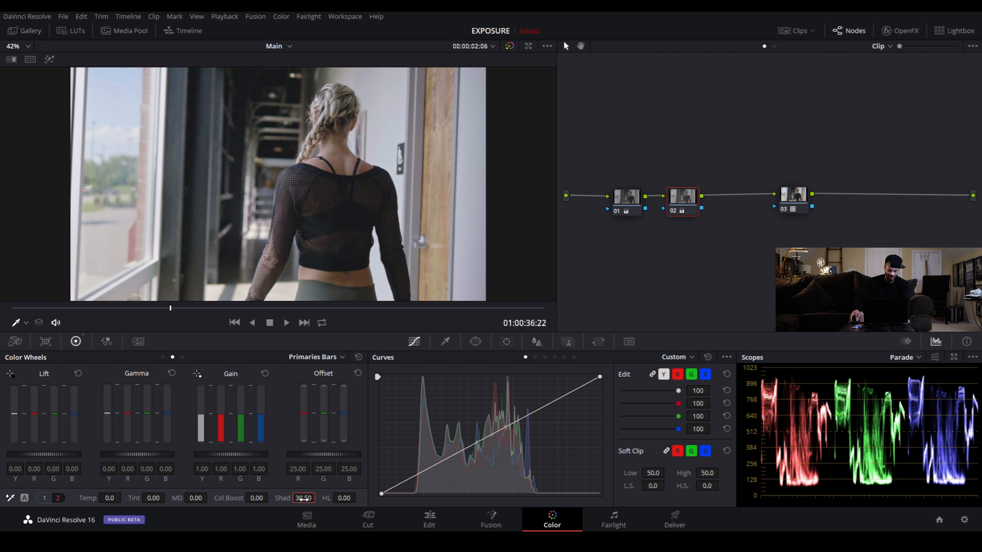
left_click_drag(344, 498, 314, 498)
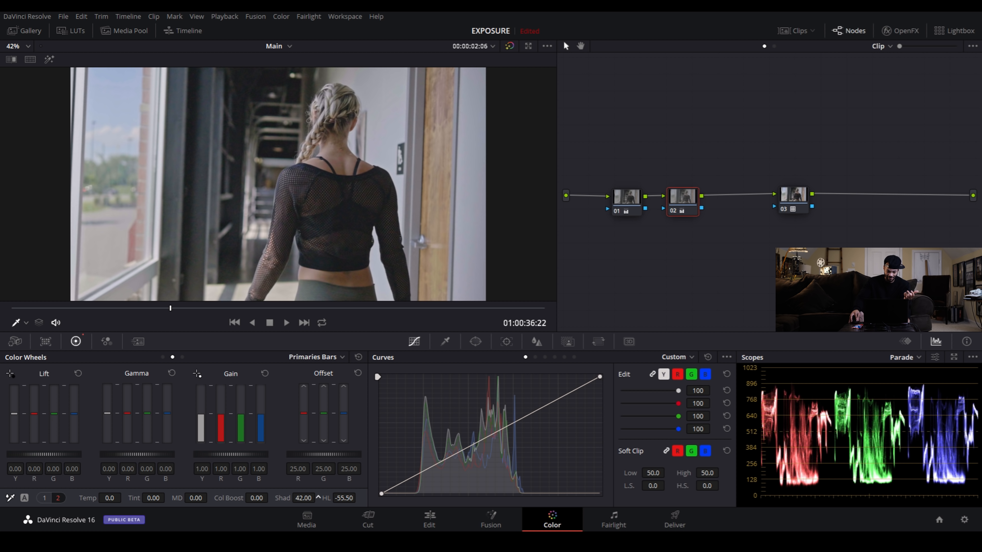
Compare the image with node 02 off and on, both close up on the woman and with the full frame fitted.
scroll(345, 228, "up", 2)
scroll(367, 154, "up", 4)
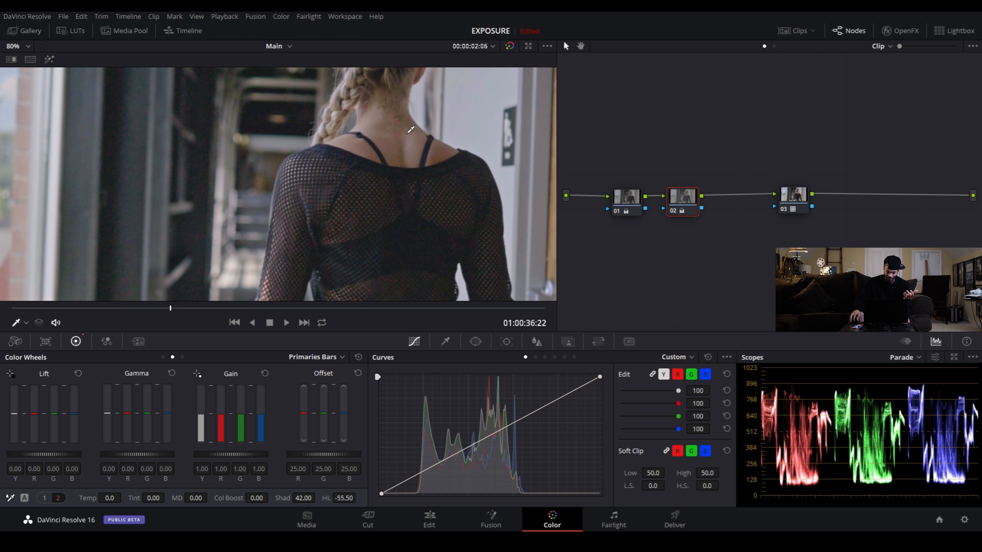
scroll(377, 173, "down", 2)
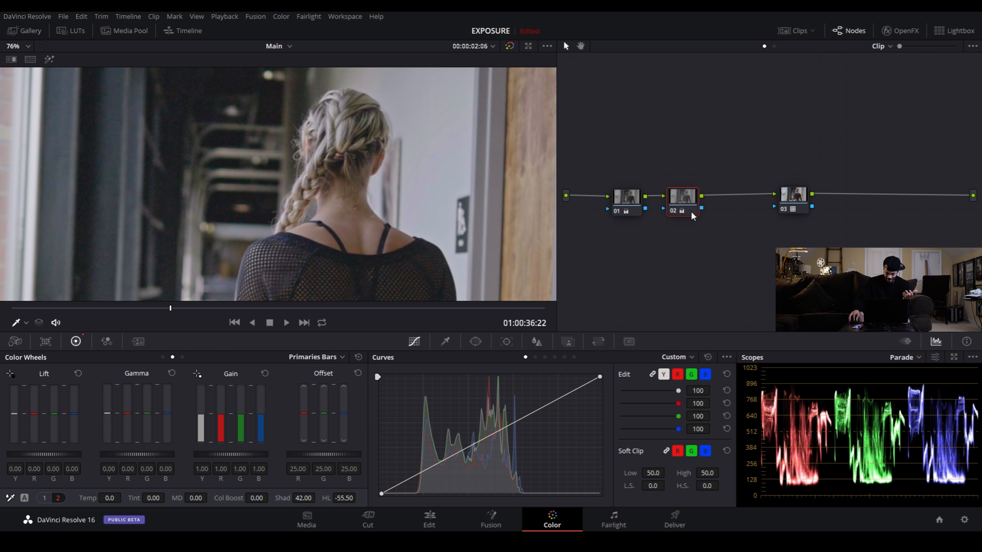
left_click(674, 211)
left_click(675, 211)
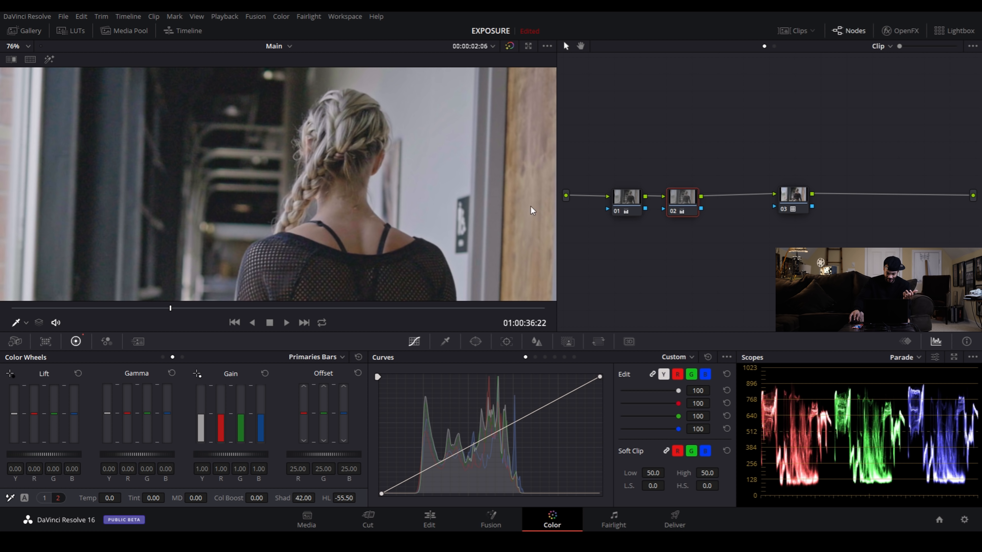
scroll(397, 201, "down", 3)
scroll(398, 200, "down", 1)
left_click(27, 46)
left_click(16, 57)
left_click(672, 211)
left_click(671, 212)
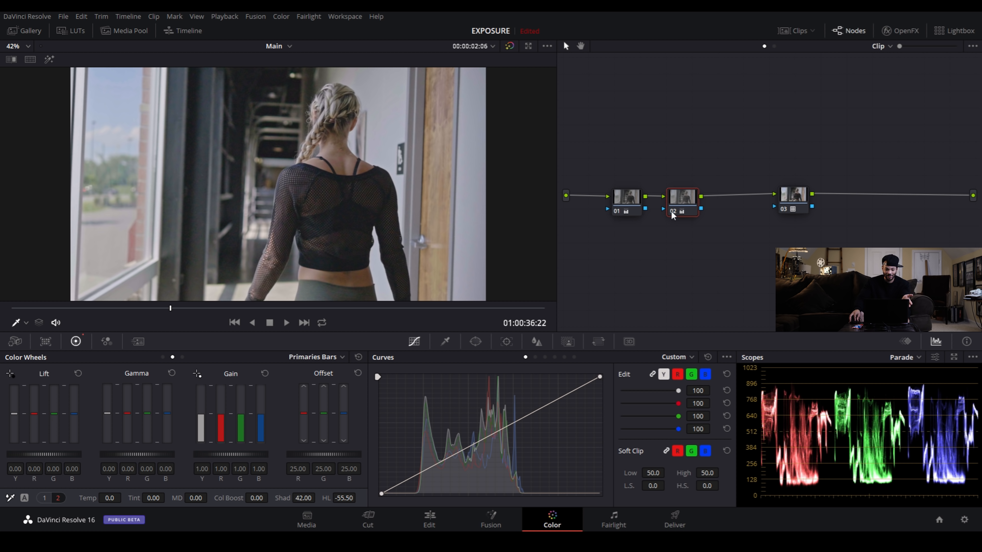
Reset node 02's primary adjustments, then slightly raise the black point and slightly lower the white point of its custom curve.
left_click(358, 357)
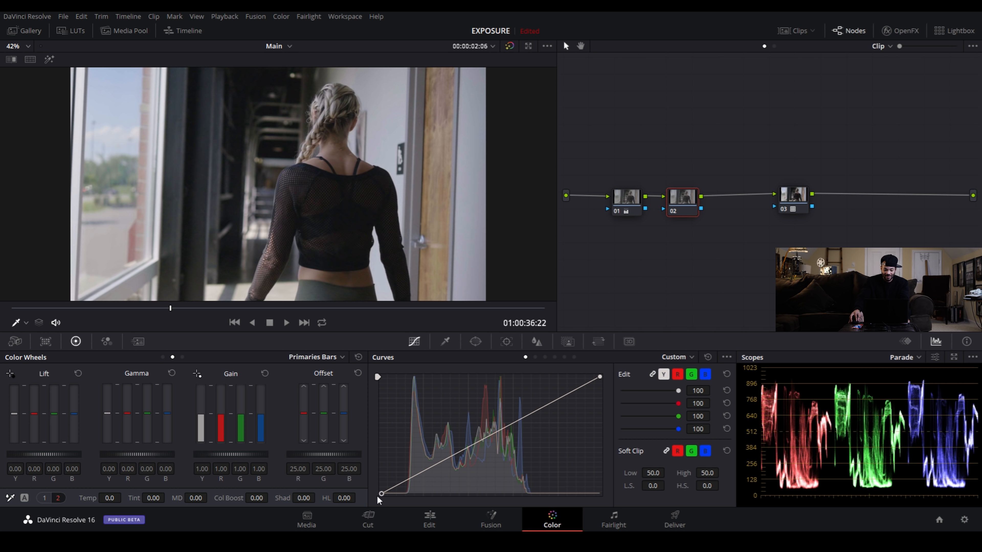
left_click_drag(381, 493, 381, 489)
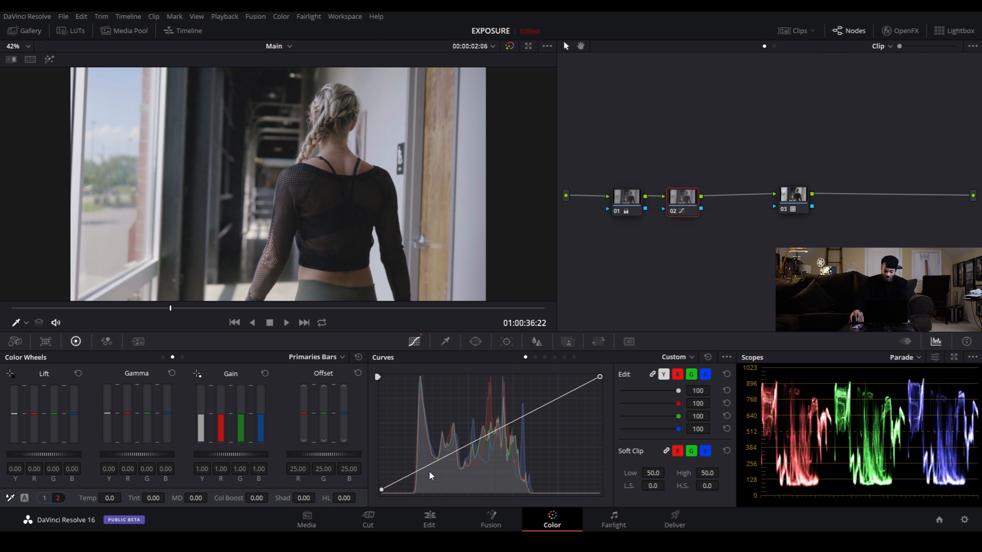
left_click_drag(380, 490, 382, 493)
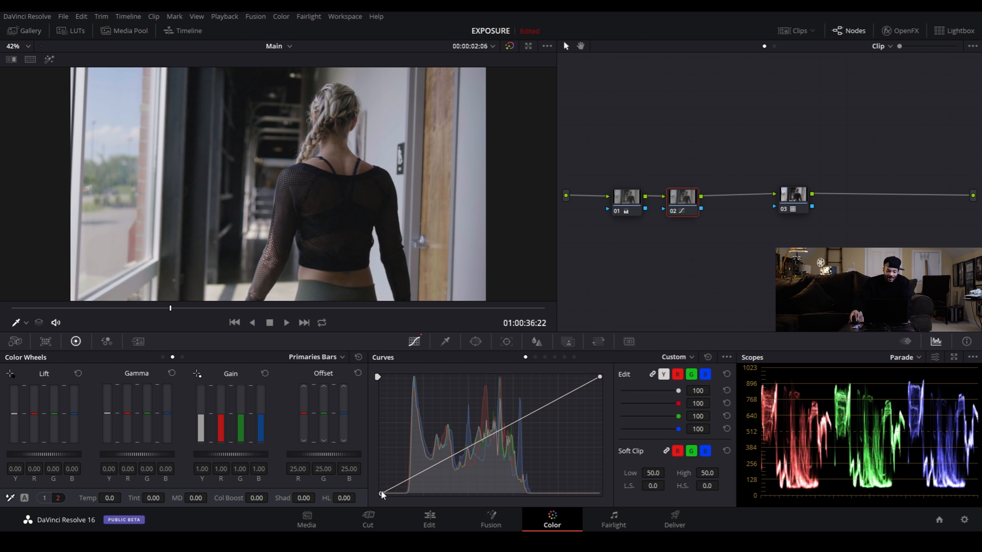
left_click_drag(382, 492, 382, 487)
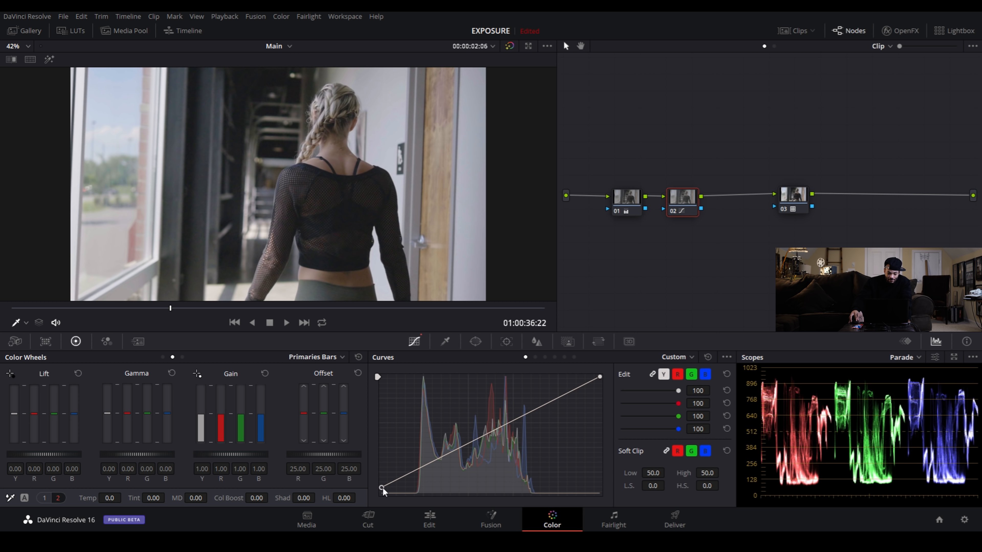
left_click_drag(599, 377, 601, 382)
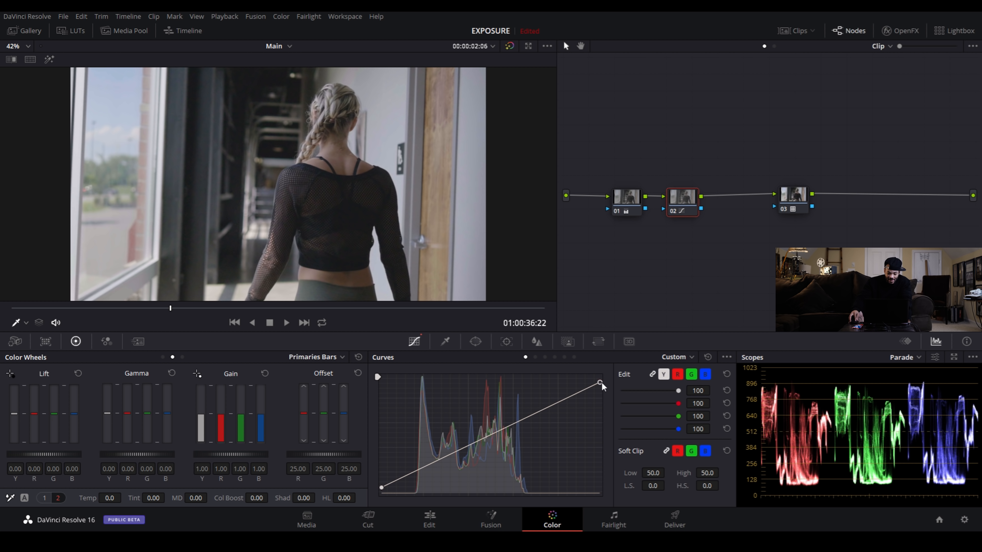
Add a serial node after node 02, park at 01:00:35:06, and anchor its curve's midtones while deepening the black point.
key("alt+s")
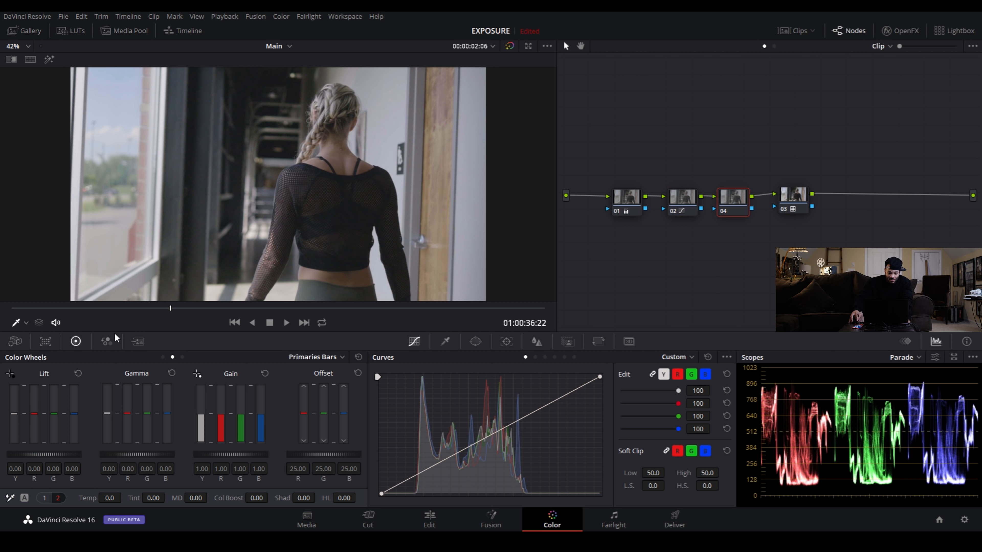
left_click_drag(127, 309, 60, 320)
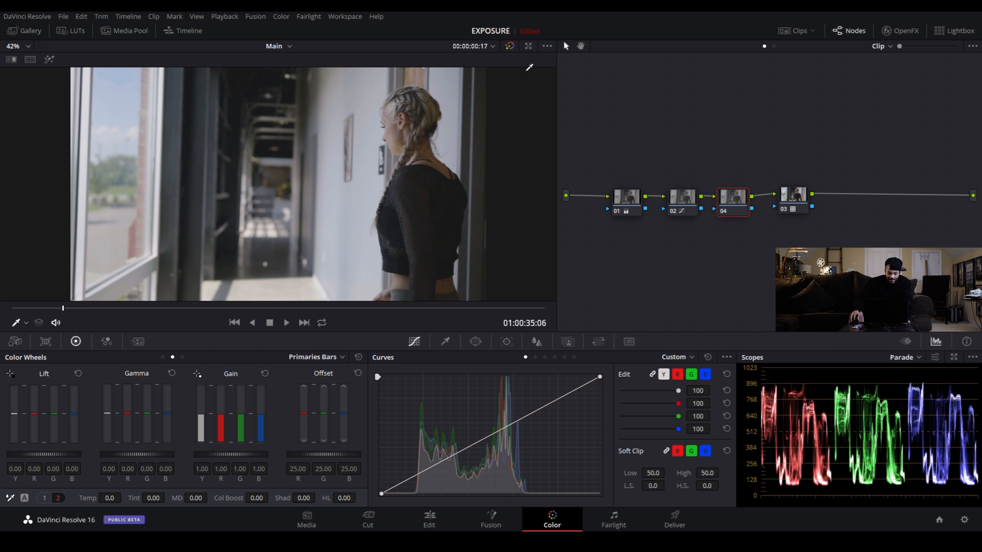
scroll(485, 112, "up", 3)
scroll(485, 112, "up", 1)
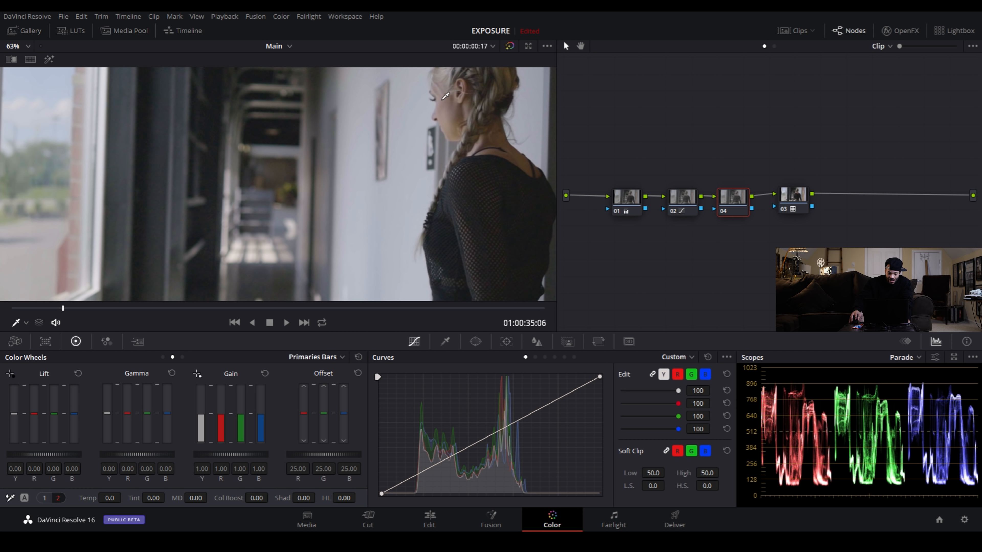
scroll(444, 96, "down", 5)
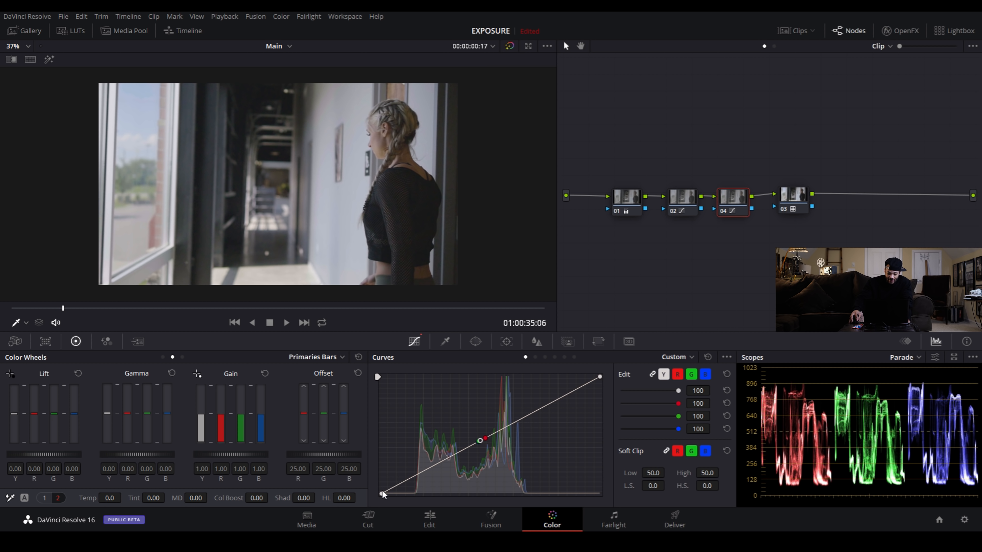
left_click_drag(382, 494, 394, 493)
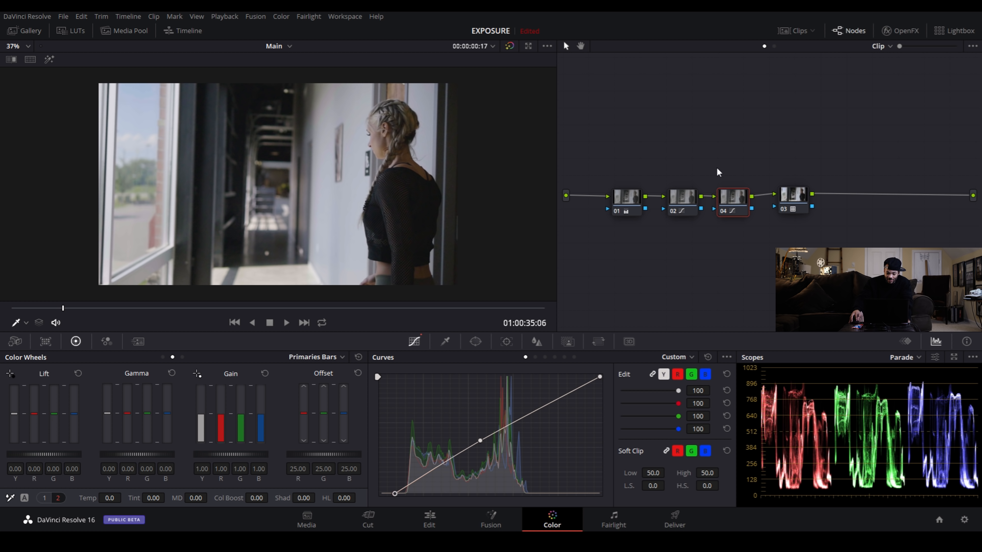
Compare the hallway image with its correction nodes before the LUT node off and on.
left_click_drag(742, 169, 625, 245)
key("ctrl+d")
key("ctrl+d")
Raise node 02's curve black point a little more, then move node 04's black point further inward along the curve's base.
left_click(708, 155)
left_click(681, 209)
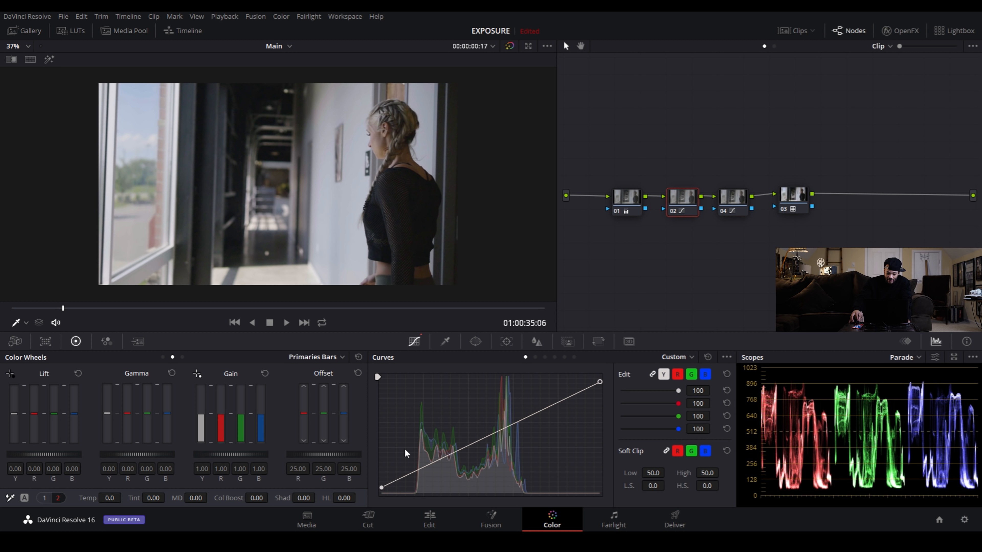
left_click_drag(381, 487, 381, 483)
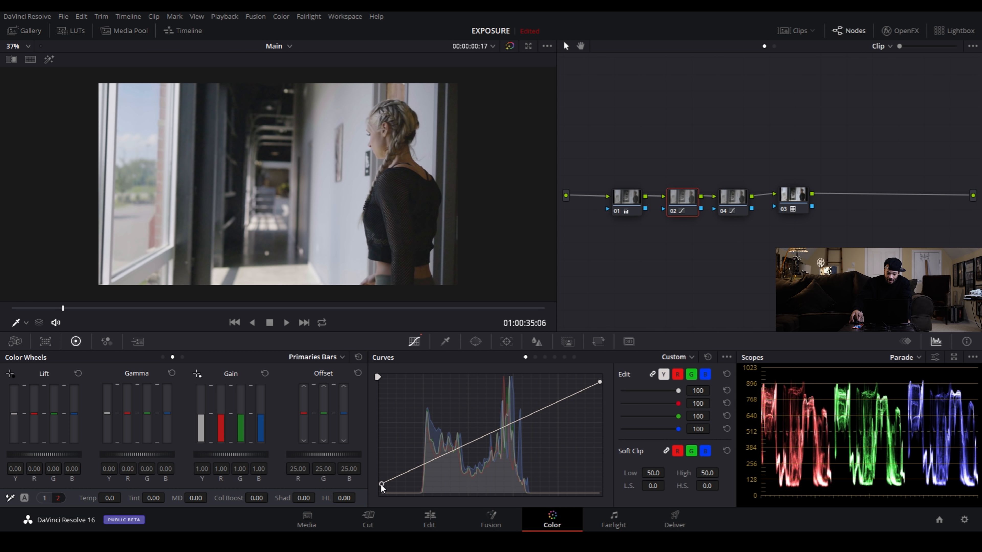
left_click(731, 204)
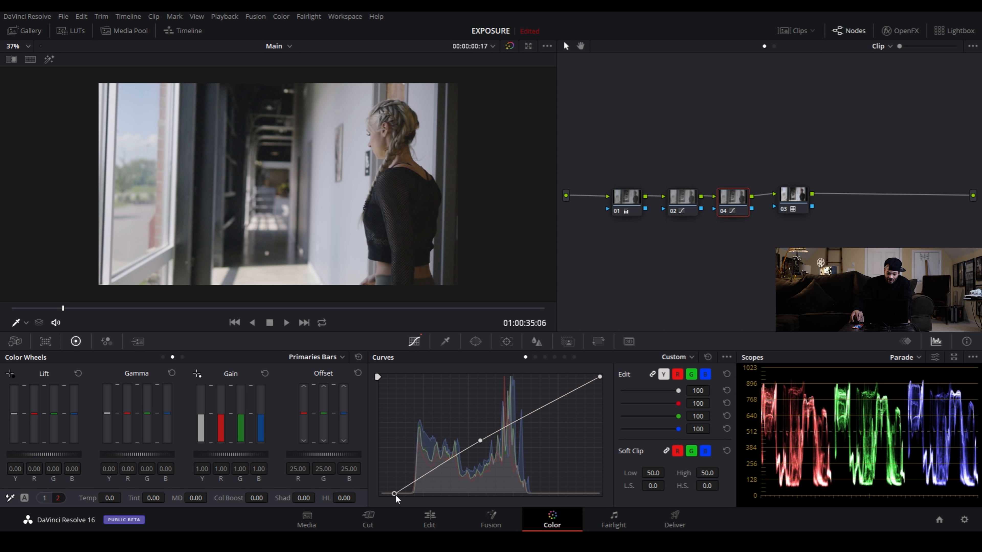
left_click_drag(394, 494, 400, 494)
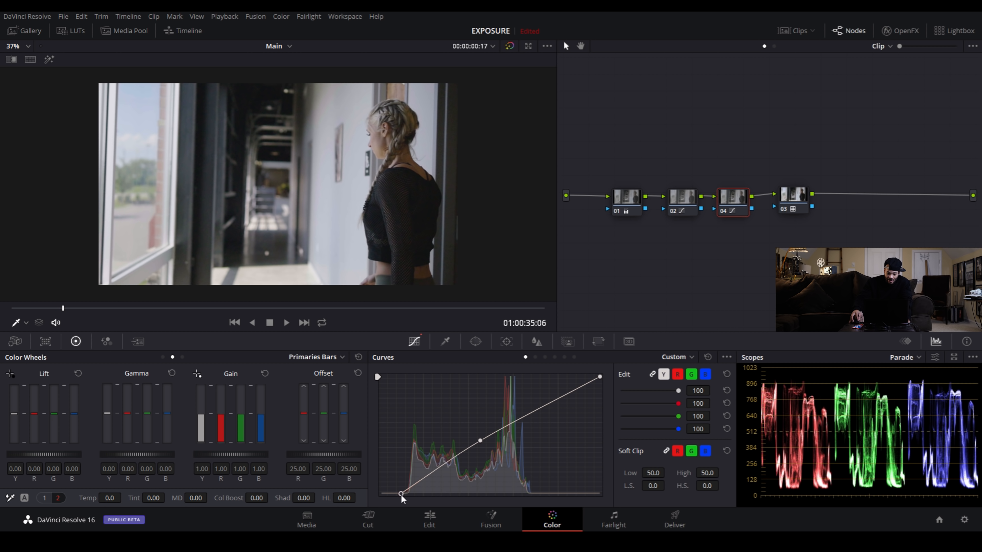
Compare the hallway image with nodes 01, 02 and 04 together switched off and on.
left_click_drag(754, 172, 601, 252)
key("ctrl+d")
key("ctrl+d")
key("ctrl+d")
key("ctrl+d")
key("ctrl+d")
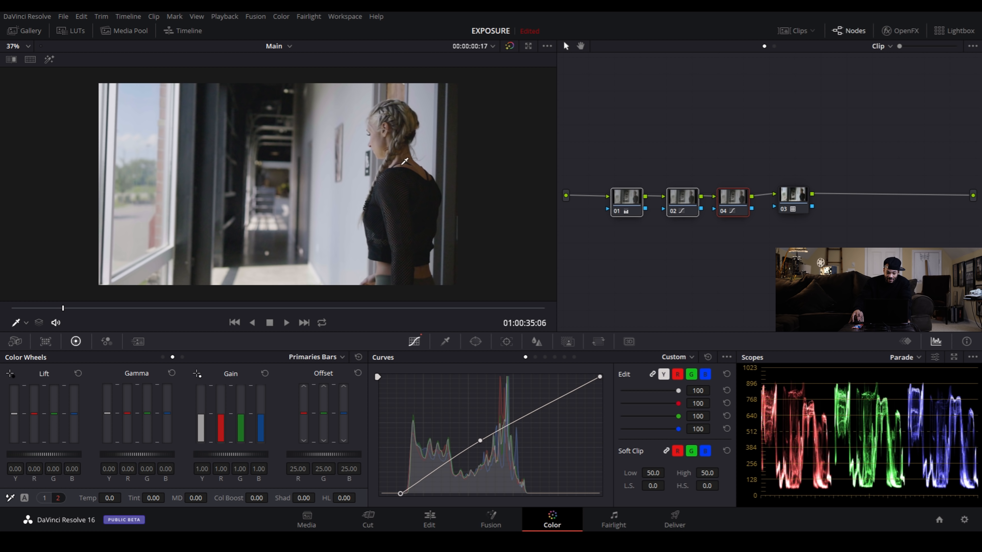
key("ctrl+d")
key("ctrl+d")
Compare the image with only the curve nodes 02 and 04 switched off and on.
left_click_drag(756, 158, 669, 248)
key("ctrl+d")
key("ctrl+d")
key("ctrl+d")
key("ctrl+d")
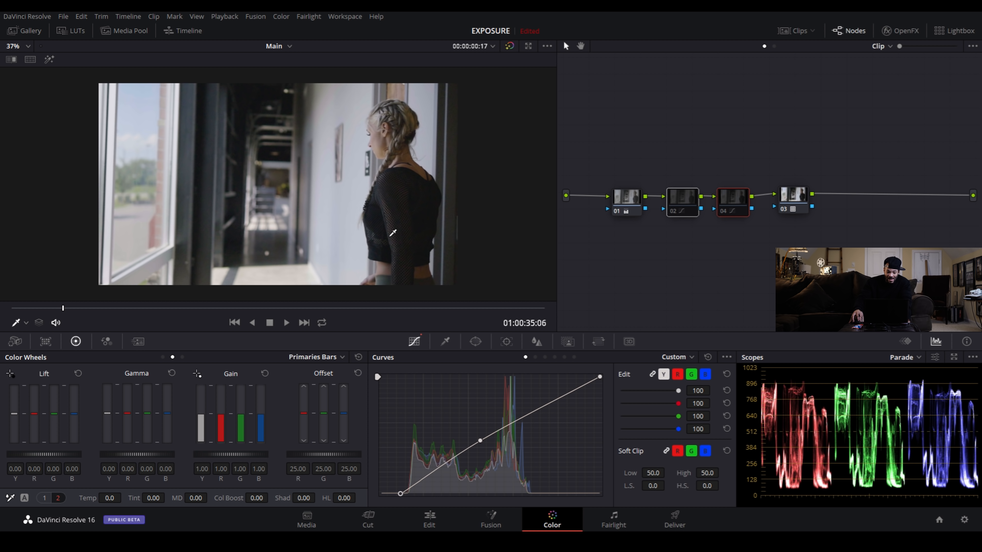
key("ctrl+d")
key("ctrl+d")
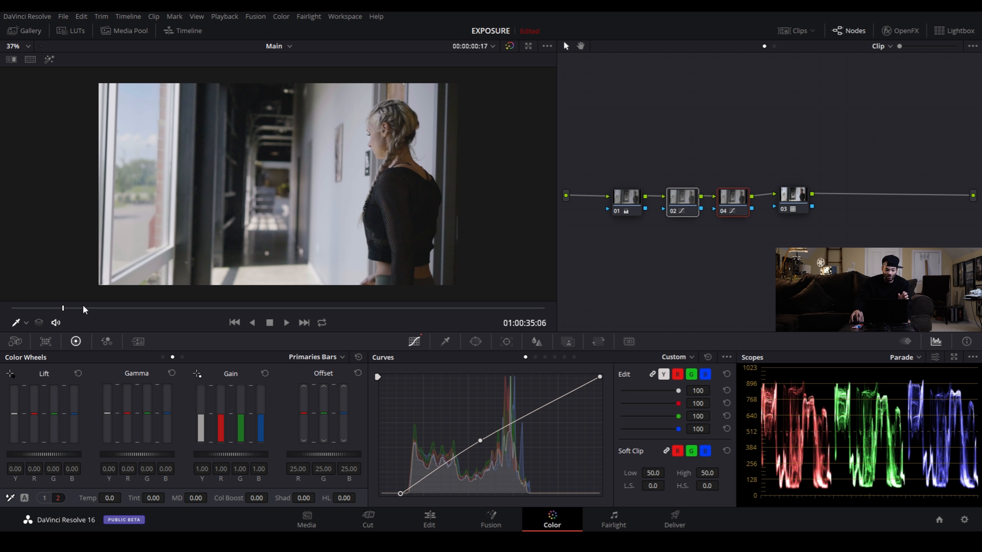
Play the hallway clip, park at 01:00:37:16, raise node 04's Offset to 26.00 and select node 02.
key("space")
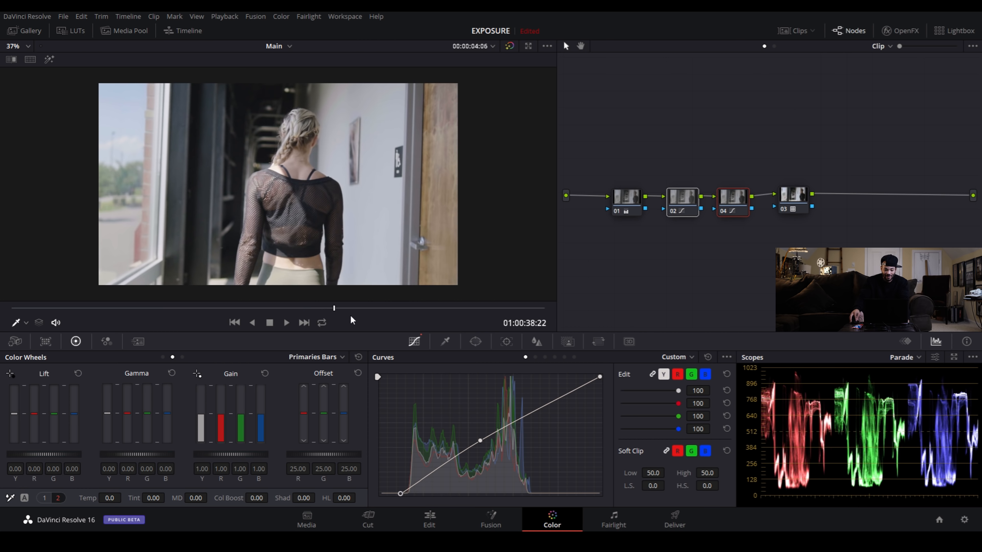
key("space")
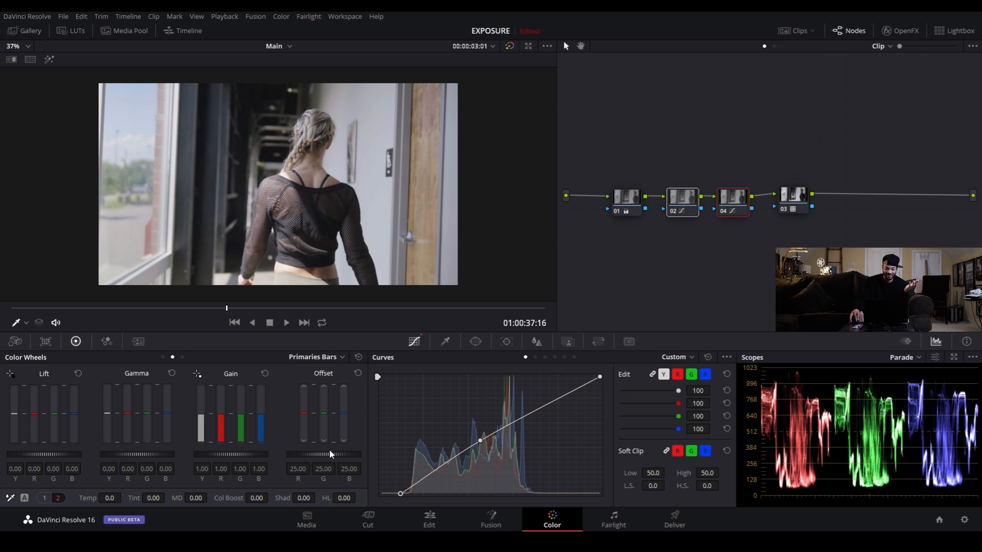
left_click_drag(329, 454, 336, 453)
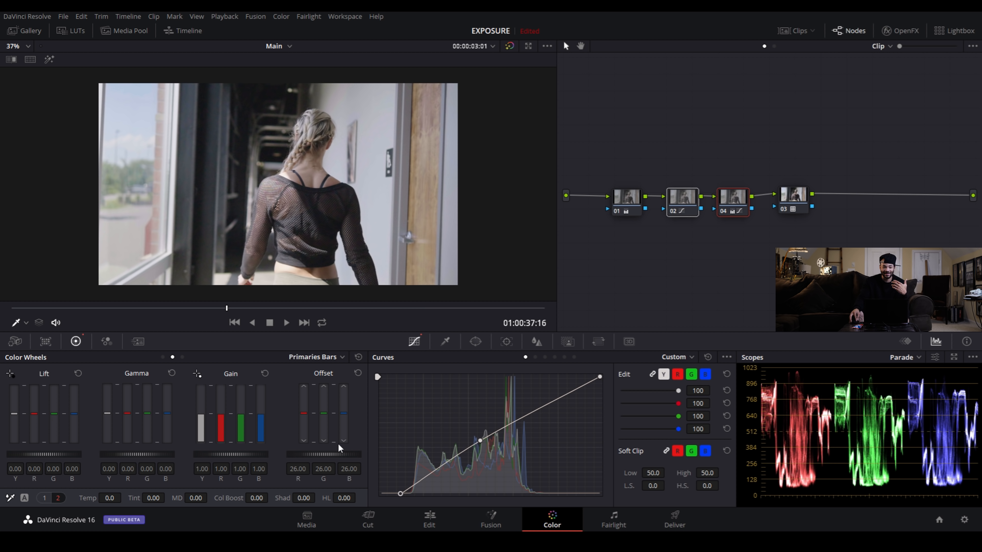
left_click(687, 207)
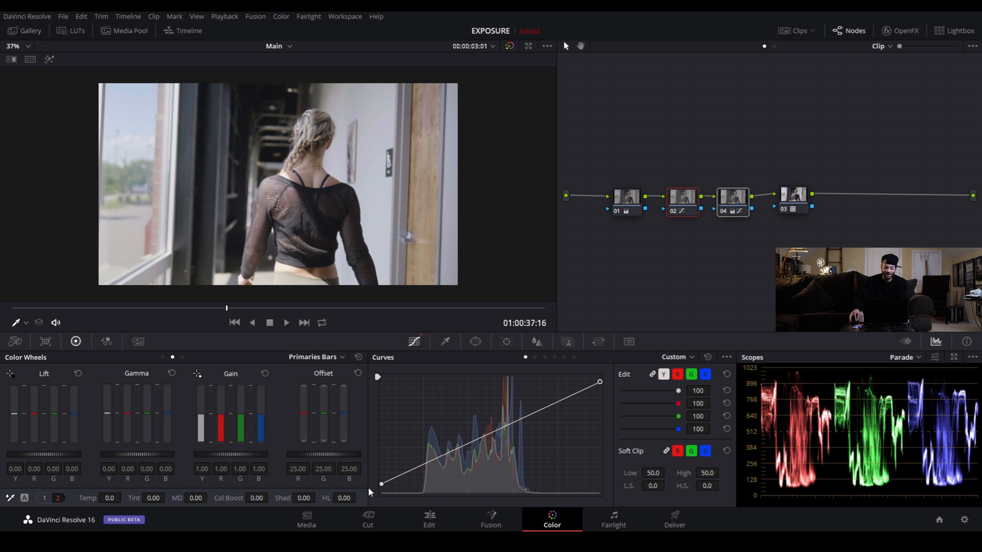
Play the rest of the hallway clip, then switch to clip 05 and park on the two seated men at 01:00:55:10.
left_click(794, 31)
key("space")
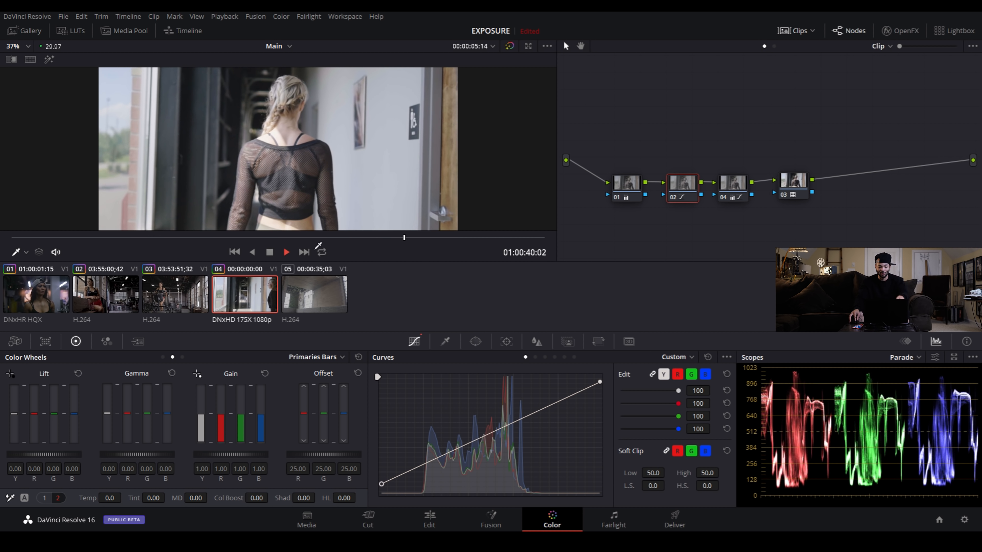
left_click(314, 285)
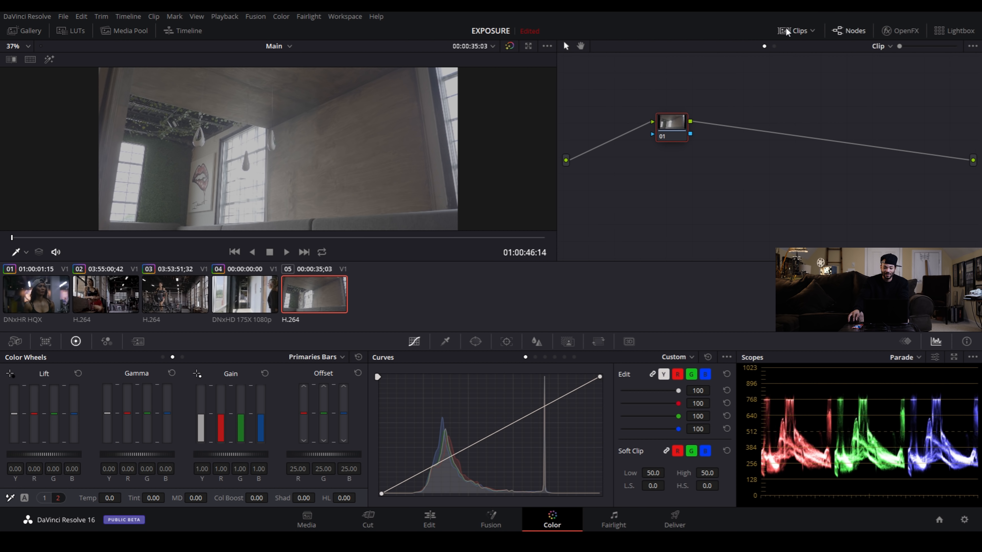
left_click(792, 31)
key("space")
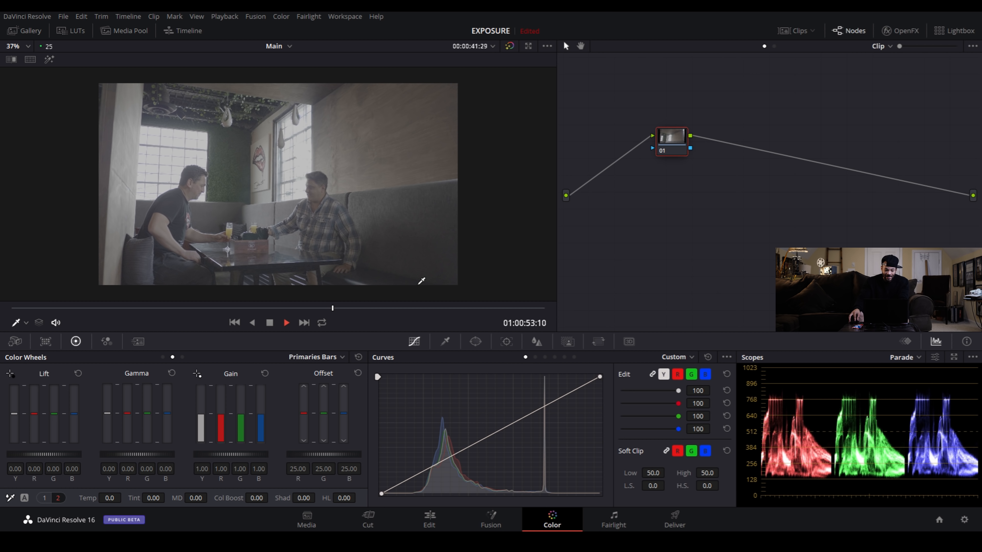
key("space")
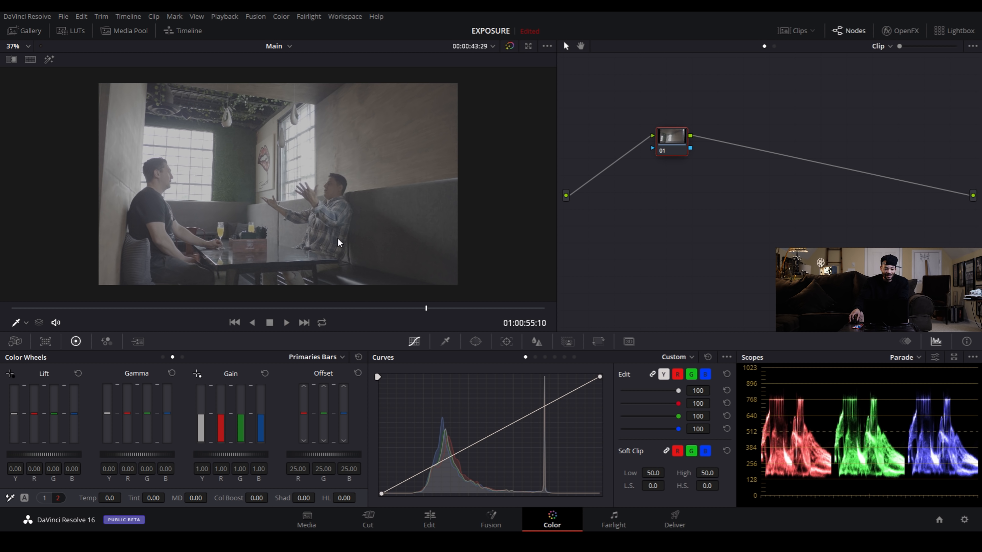
Place node 01 beside the source and add a serial node after it, spaced further along the chain.
scroll(336, 232, "up", 1)
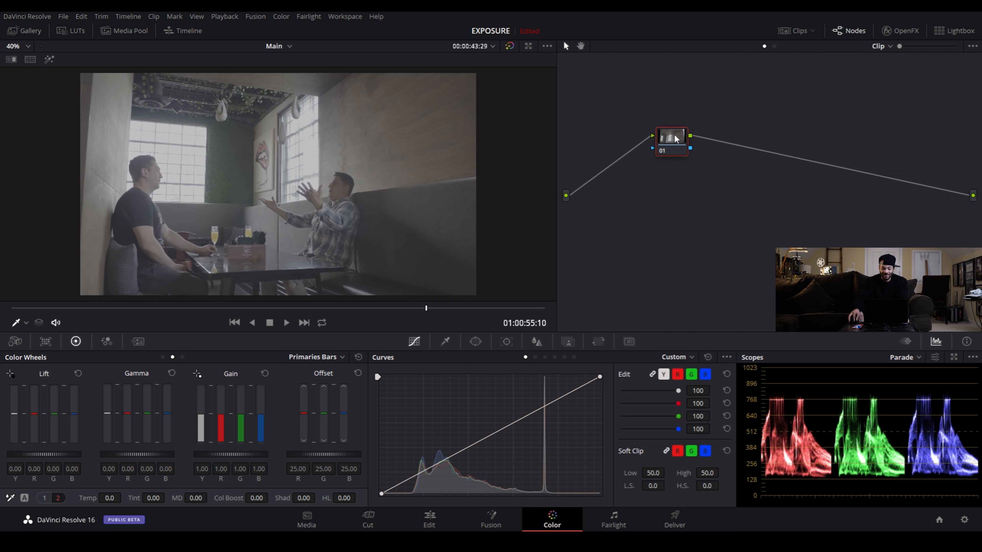
left_click_drag(676, 139, 615, 200)
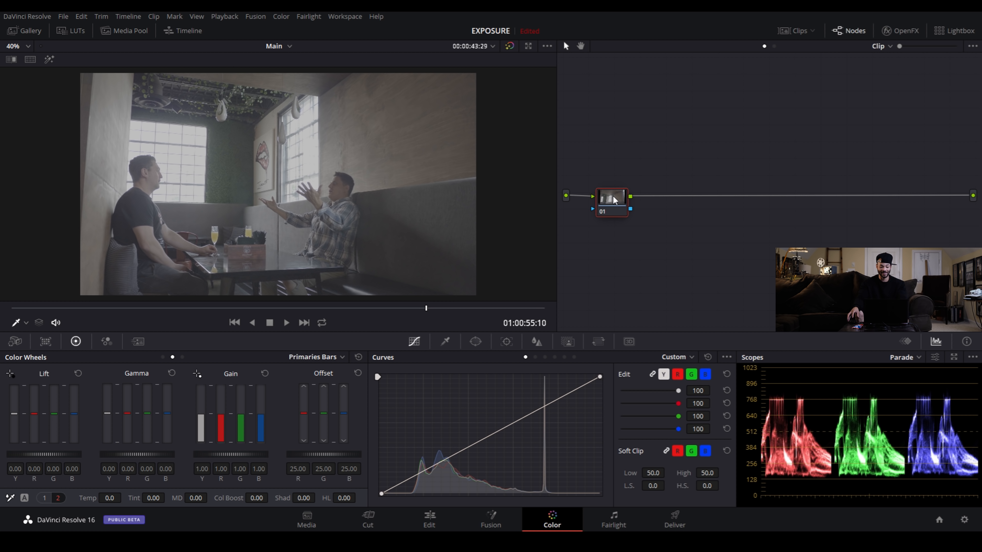
key("alt+s")
left_click_drag(657, 197, 756, 199)
Apply a LUT to node 02 and move the node close to the output.
right_click(756, 200)
mouse_move(794, 318)
mouse_move(889, 352)
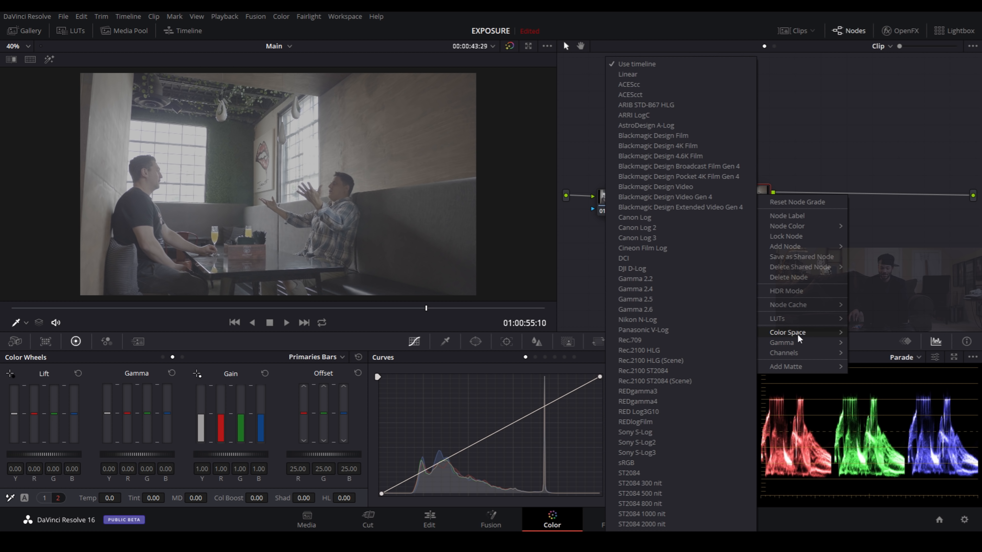
mouse_move(804, 362)
left_click(900, 368)
left_click_drag(768, 199, 906, 200)
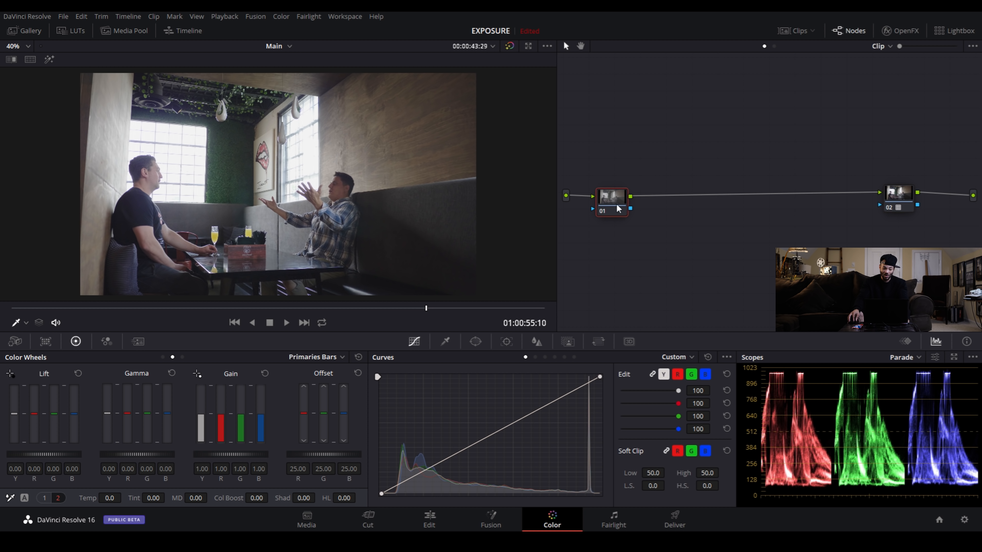
Inspect the two men up close, settle node 01 near the source, add a layer node beneath it and select the new node.
left_click_drag(617, 209, 630, 209)
scroll(185, 209, "up", 5)
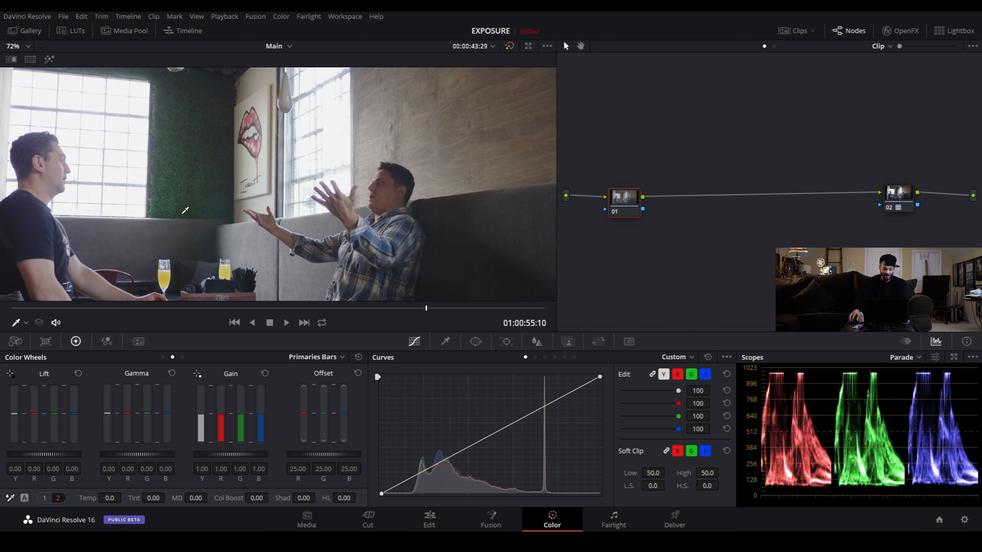
scroll(185, 210, "down", 4)
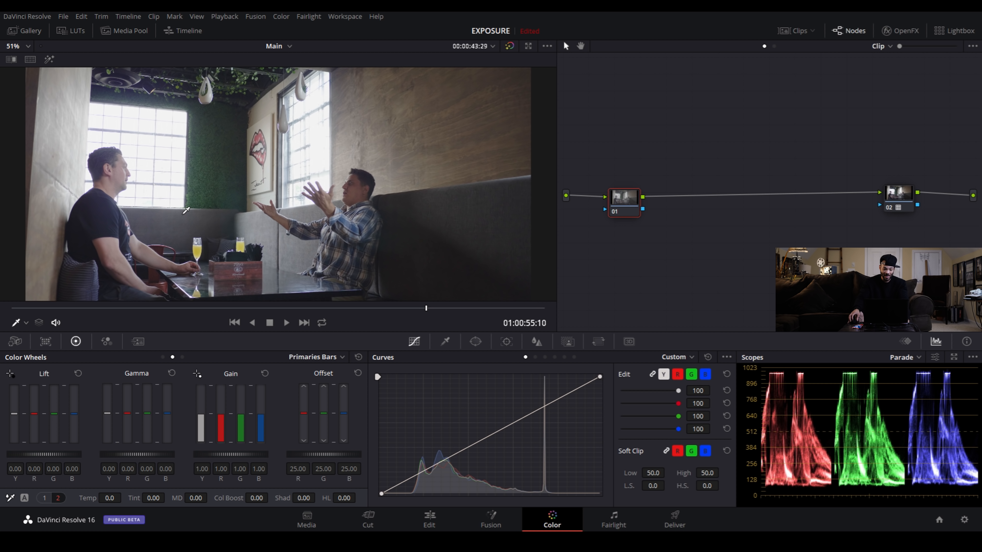
scroll(185, 210, "down", 1)
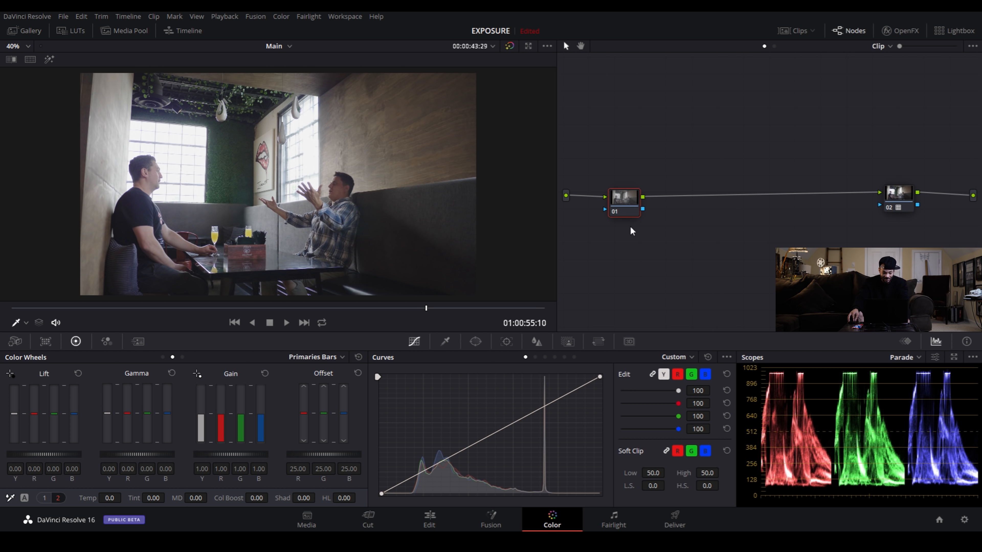
left_click_drag(623, 200, 614, 199)
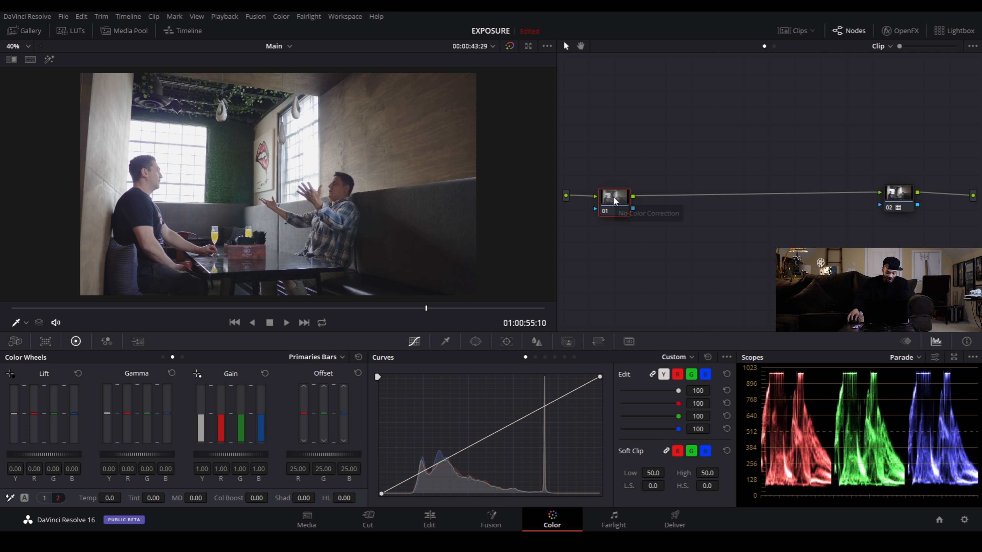
key("alt+l")
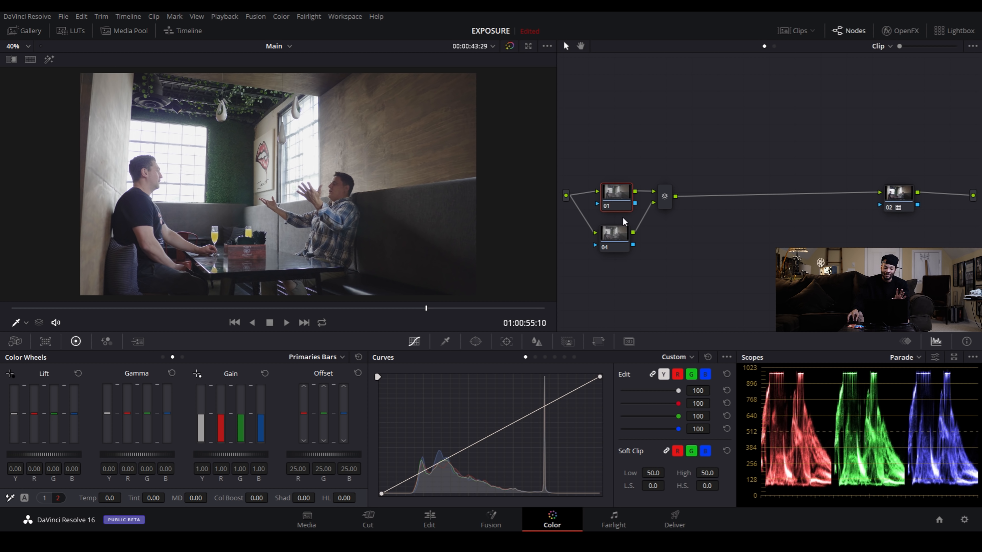
left_click(614, 233)
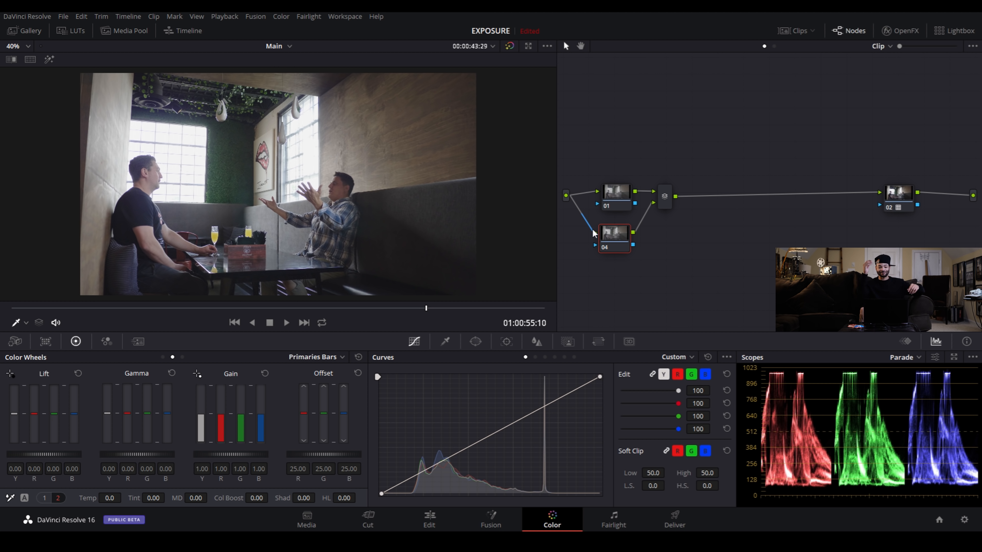
Add a gradient power window to node 04, rotated to about -61 with softness about 5.1, pointing toward the dark booth.
left_click(478, 342)
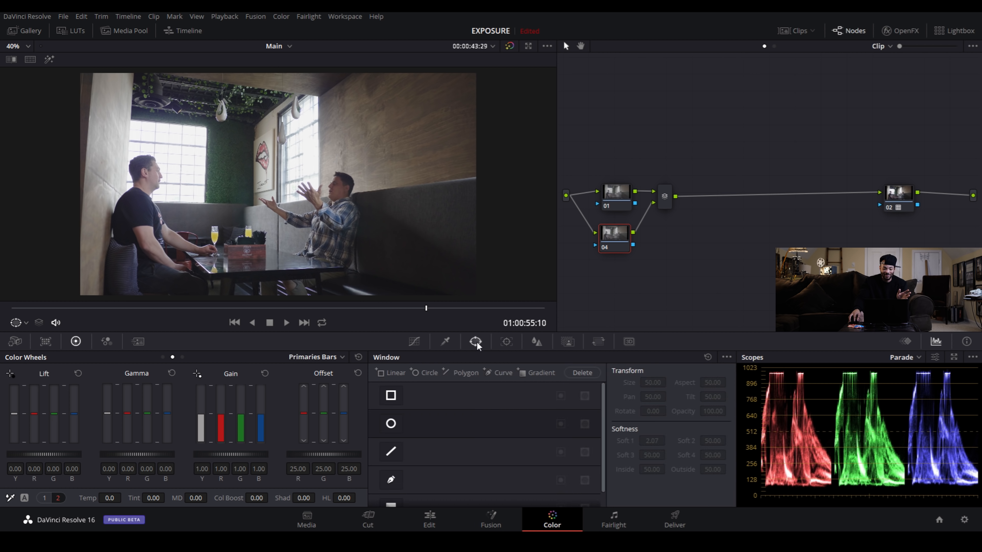
scroll(441, 464, "down", 1)
left_click(391, 492)
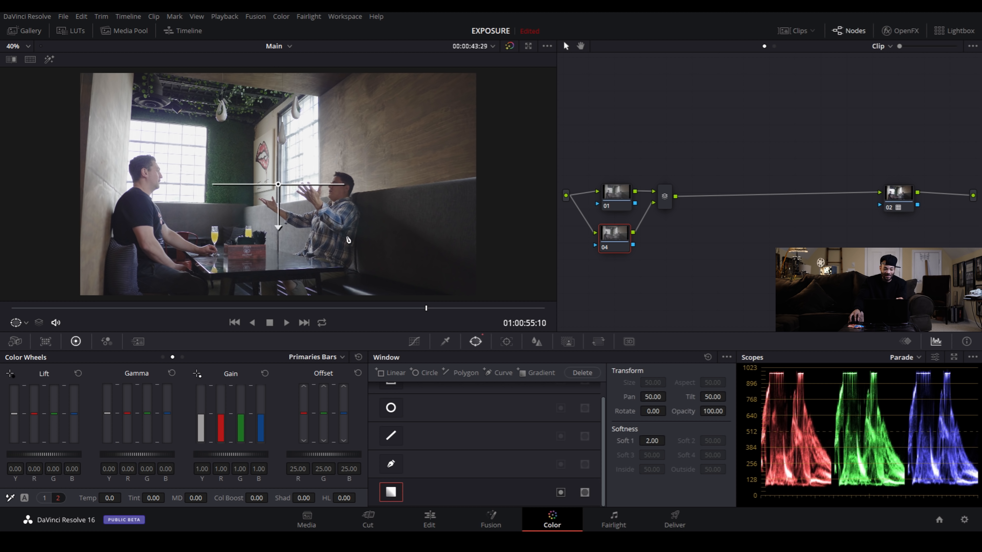
left_click_drag(289, 226, 373, 237)
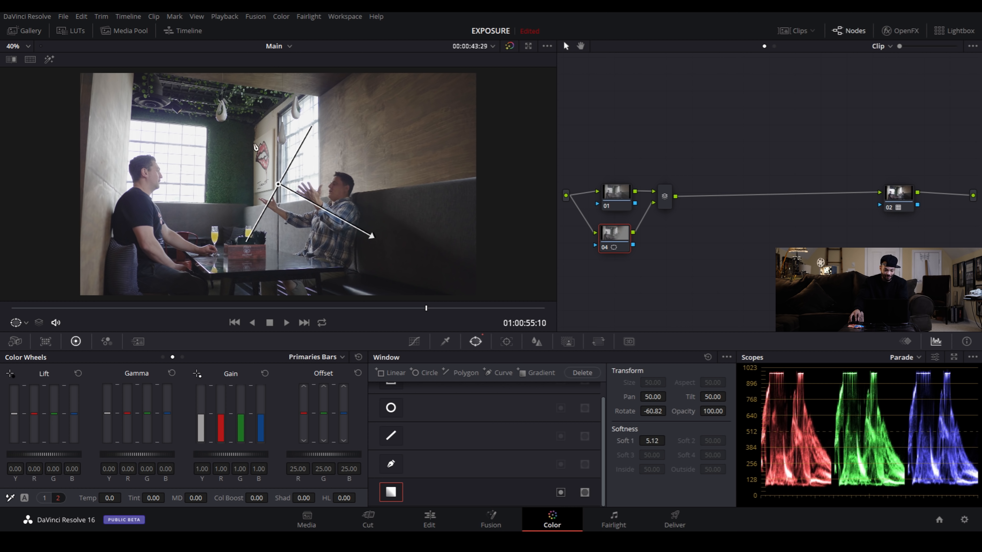
With the mask highlighted, shift node 04's gradient over to the man in black: pan about 43.8, tilt 49.4, rotation -70.
left_click(49, 59)
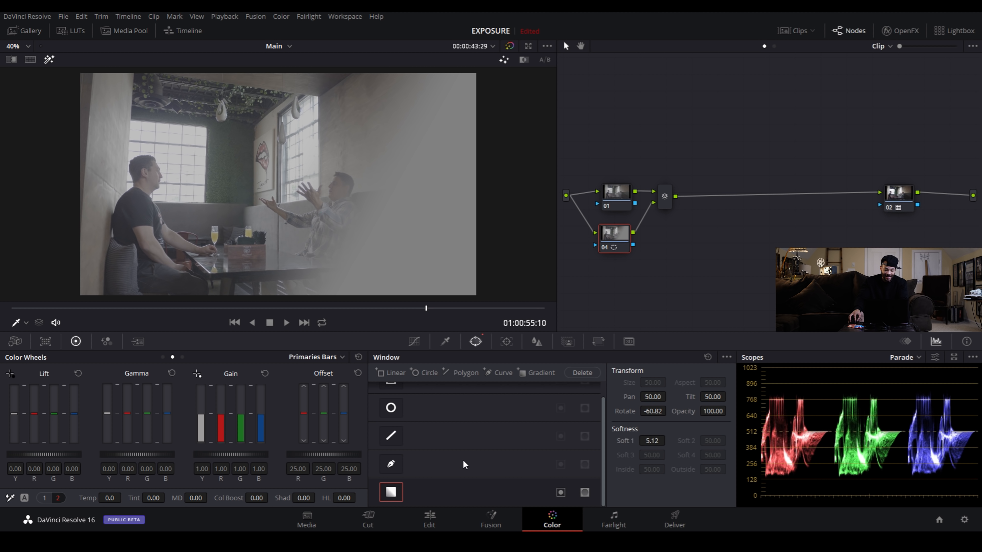
left_click_drag(278, 184, 174, 191)
left_click_drag(269, 242, 274, 227)
left_click(49, 59)
Darken node 04's side of the frame with highlights at -11.50, gamma at -0.02 and a very slight lift reduction.
scroll(278, 182, "up", 5)
left_click_drag(344, 502, 336, 502)
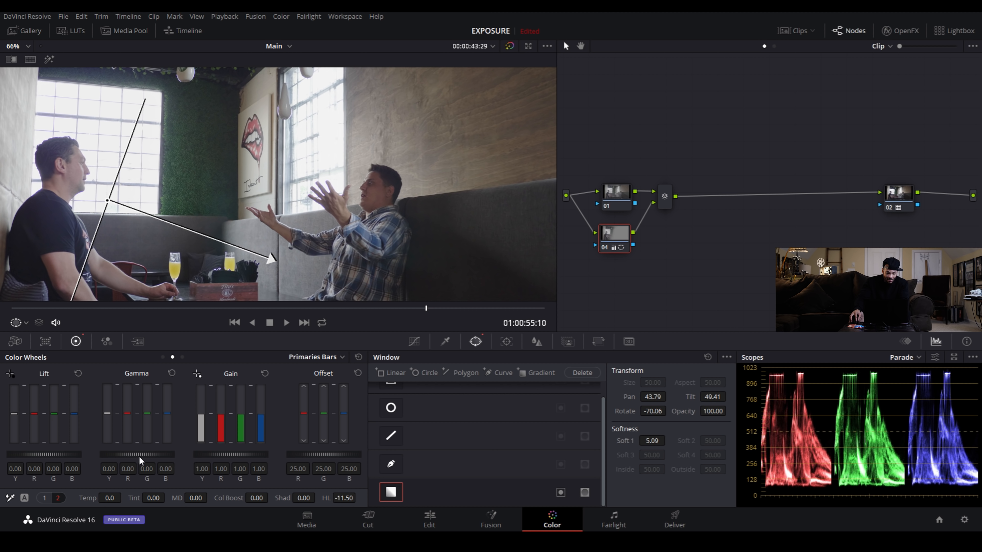
left_click_drag(140, 457, 135, 457)
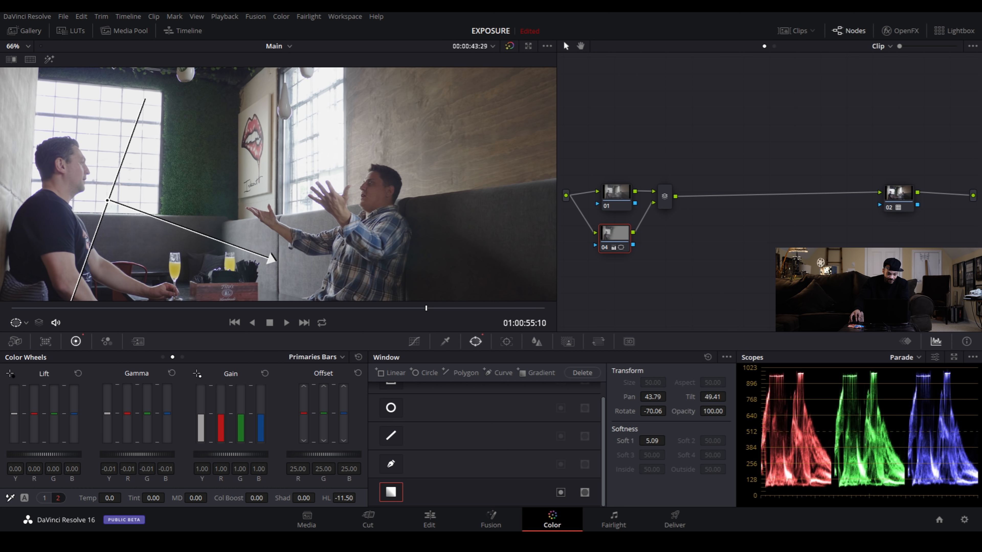
left_click_drag(135, 455, 132, 455)
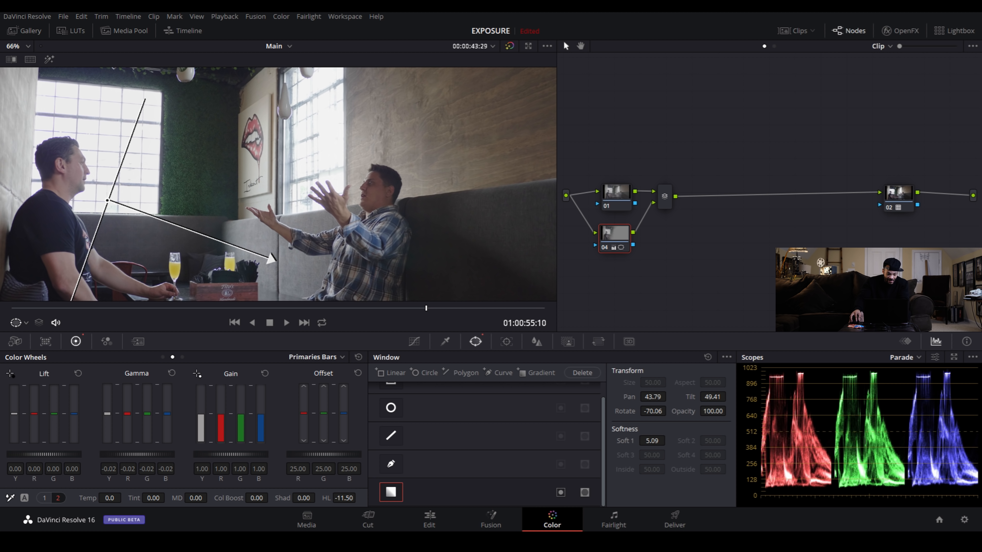
left_click_drag(36, 454, 35, 455)
scroll(203, 190, "down", 2)
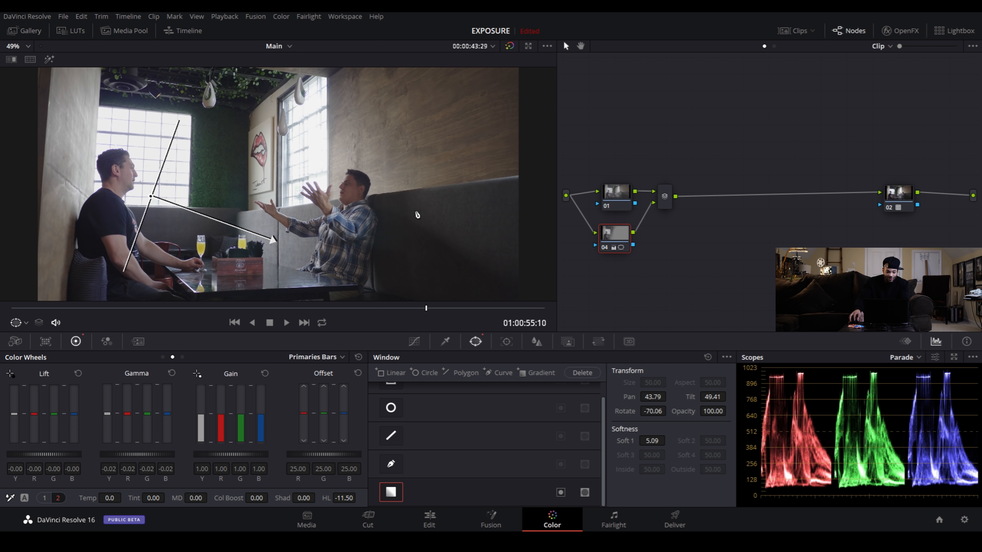
scroll(232, 209, "down", 1)
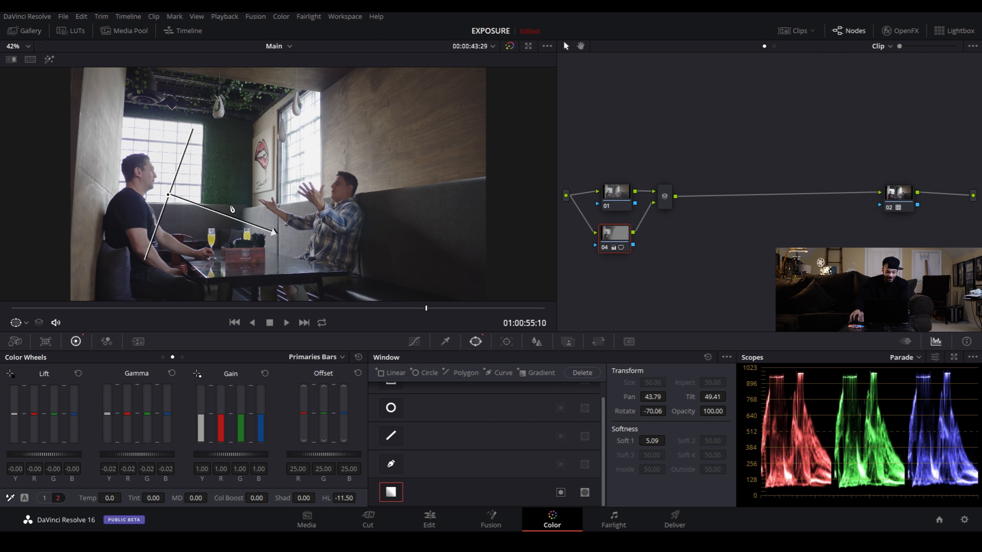
Add a gradient window to node 01 isolating the plaid-shirted man: rotation about 101, softness 5.3, pan 52.3 and tilt 49.4.
left_click(620, 196)
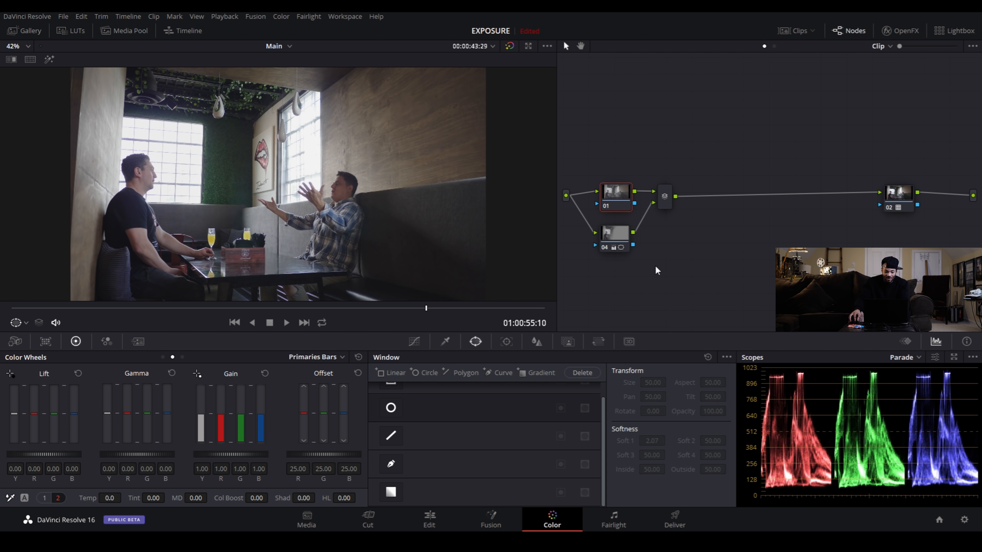
left_click(400, 489)
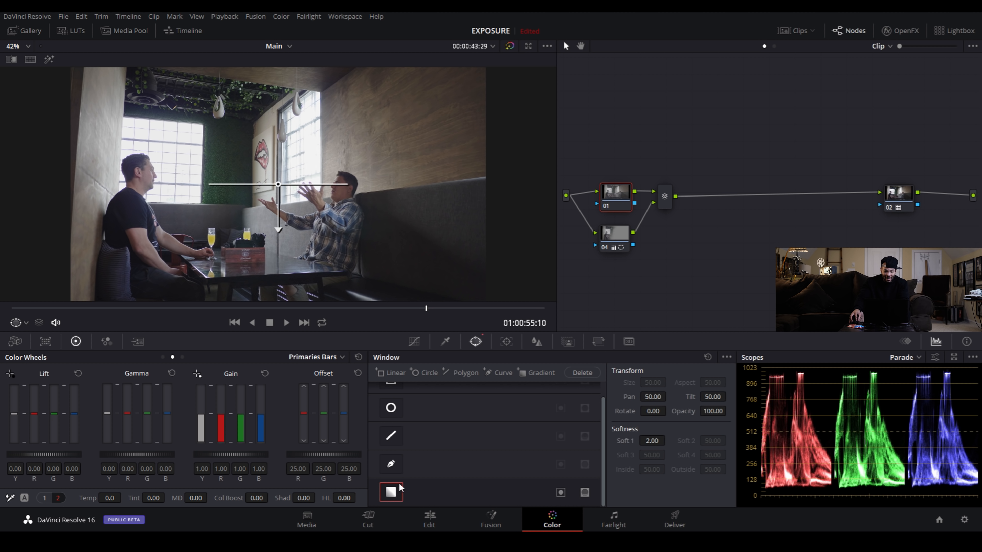
left_click(49, 60)
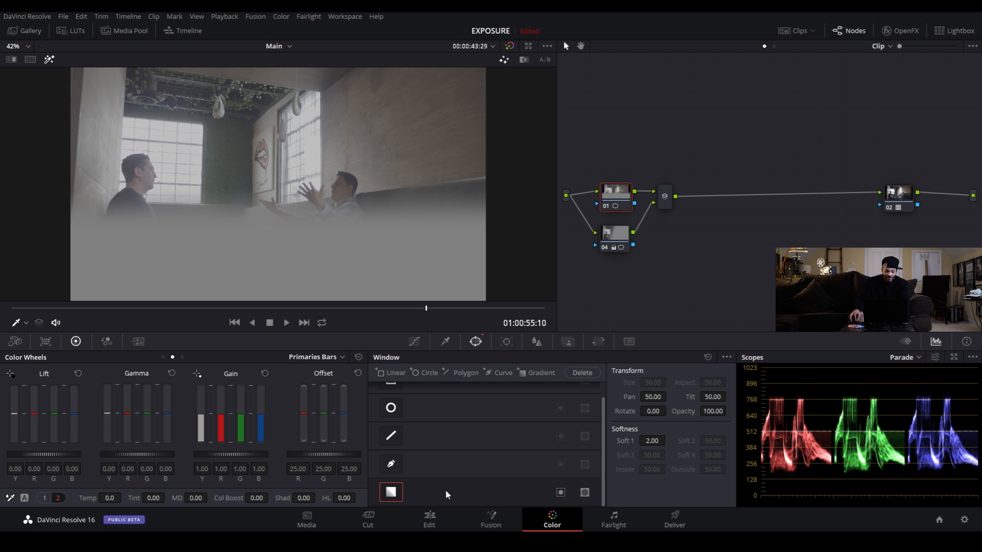
left_click_drag(277, 228, 164, 160)
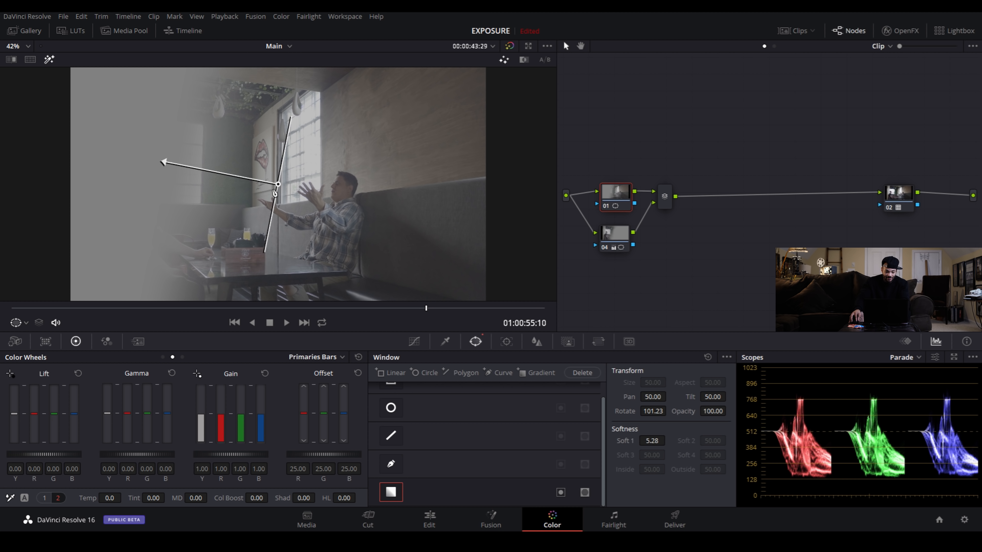
left_click_drag(274, 193, 315, 204)
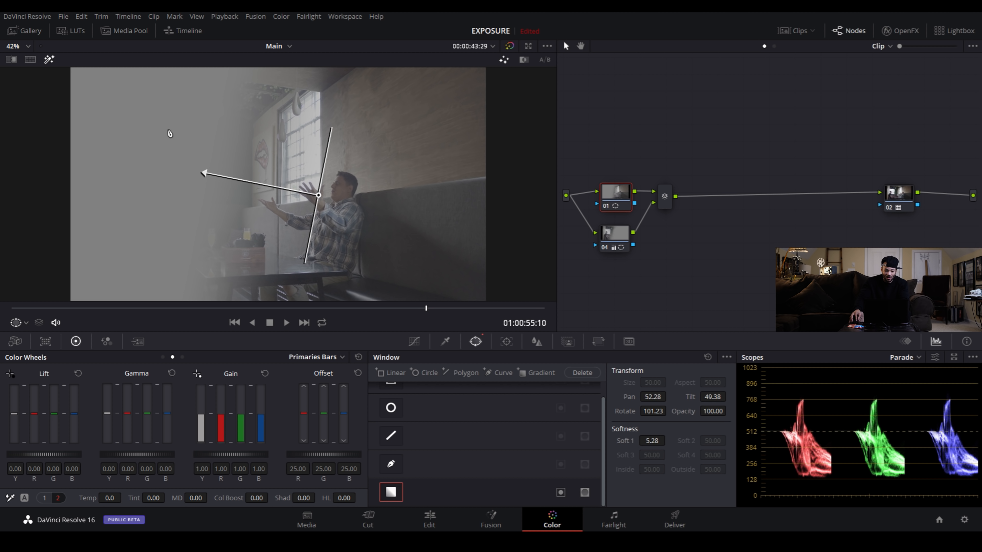
key("shift+h")
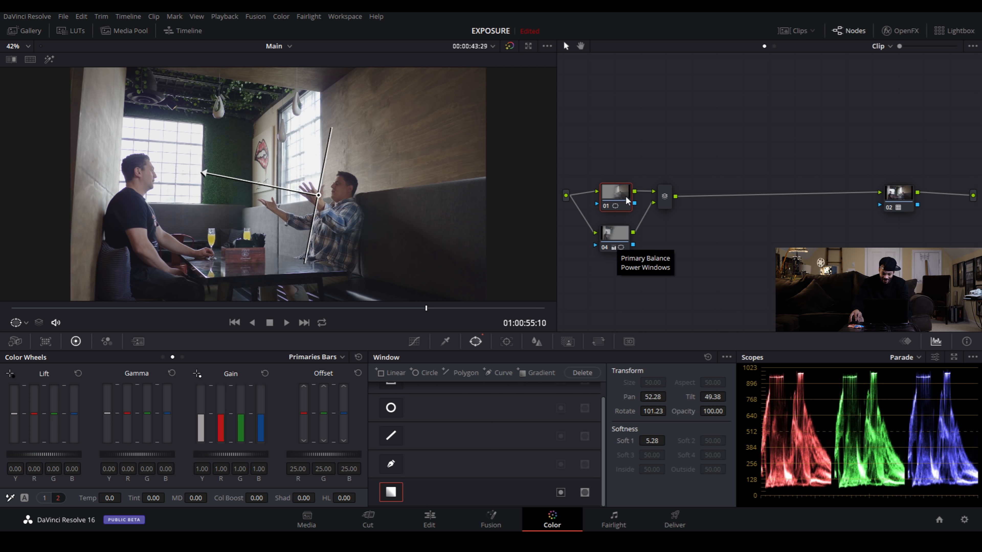
Raise node 01's shadows to 25.50 and check the lifted area around the plaid-shirted man up close.
scroll(387, 159, "up", 3)
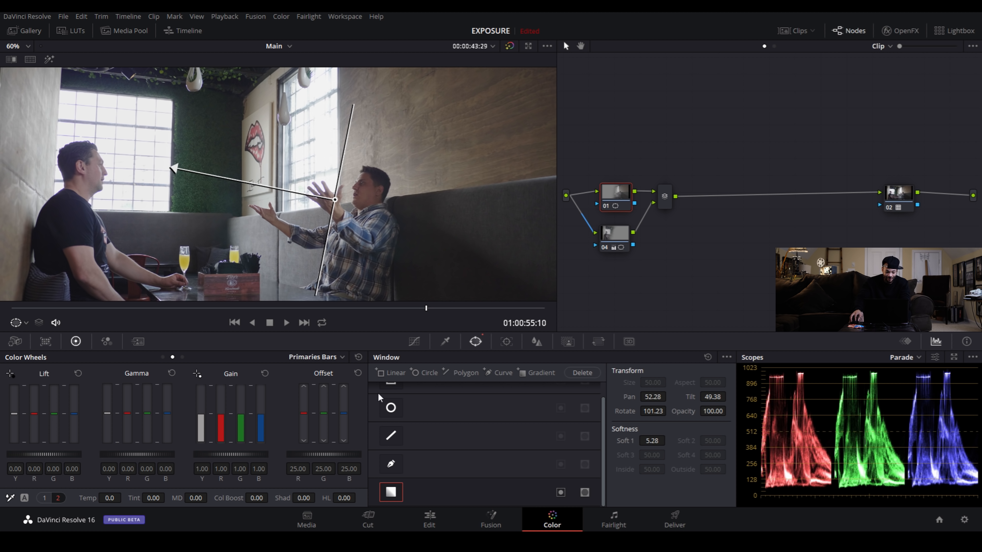
left_click_drag(318, 497, 318, 498)
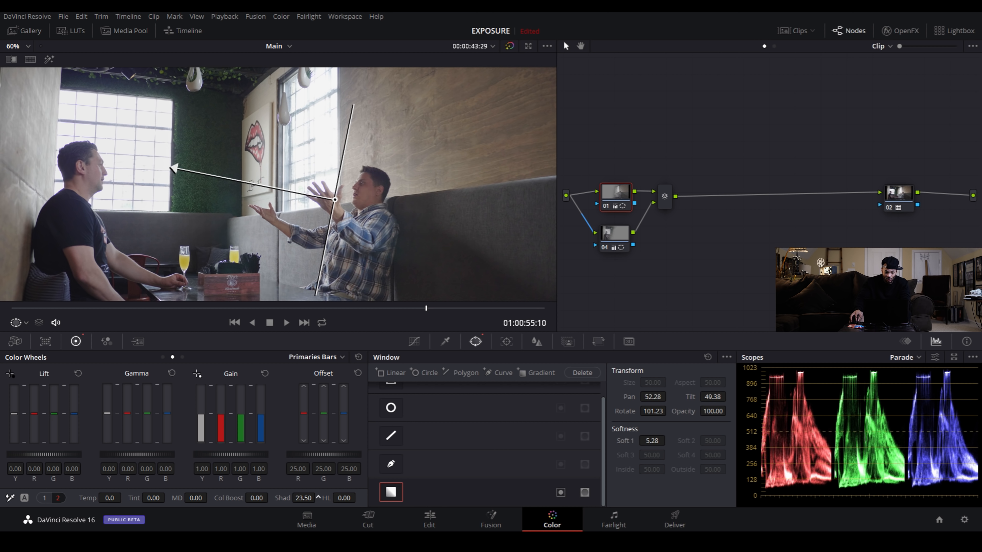
scroll(302, 236, "down", 4)
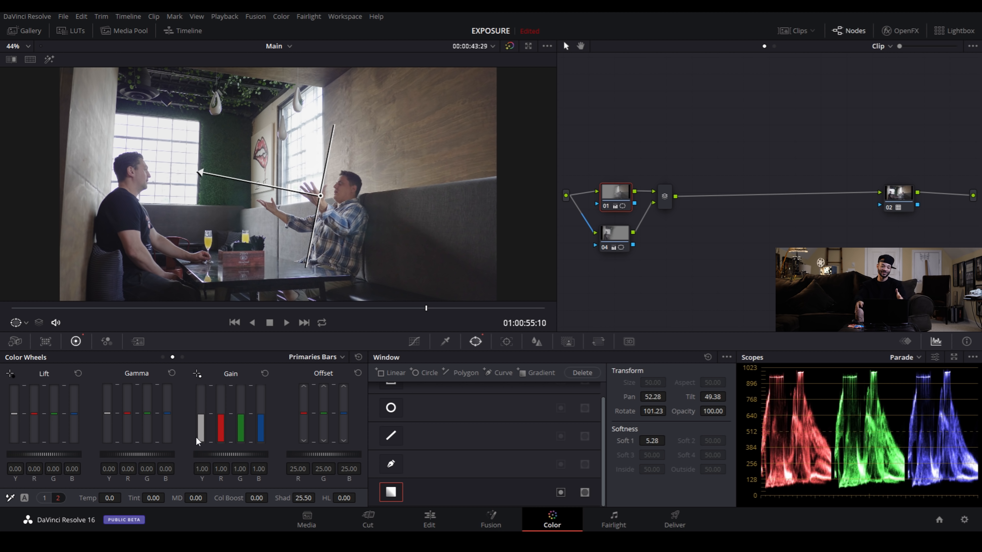
left_click(612, 237)
left_click(618, 197)
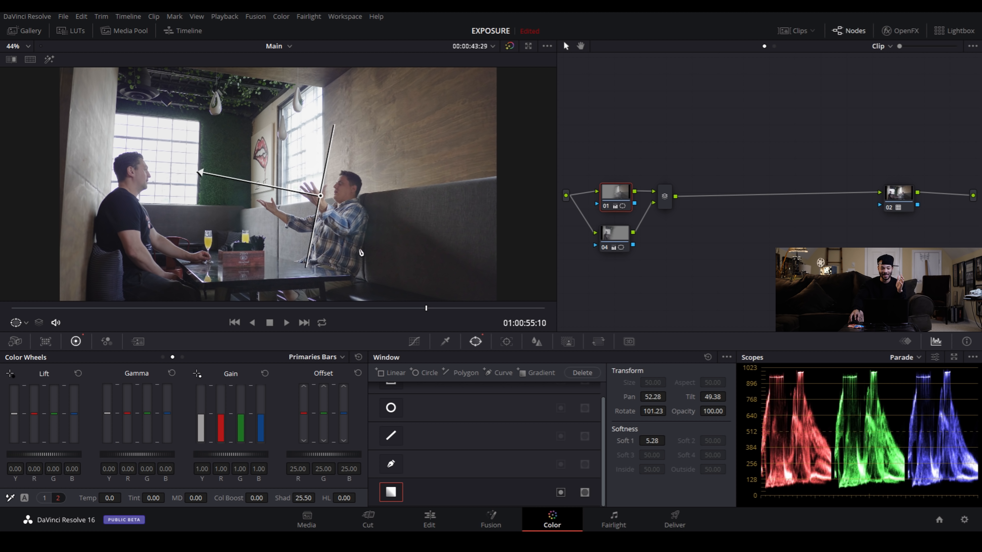
scroll(517, 267, "up", 5)
scroll(514, 267, "up", 2)
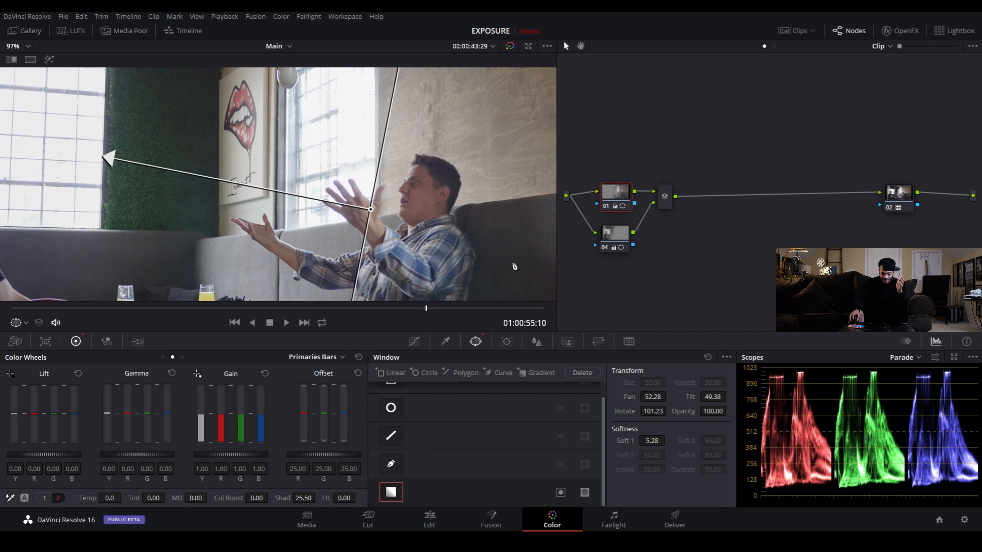
scroll(467, 225, "down", 6)
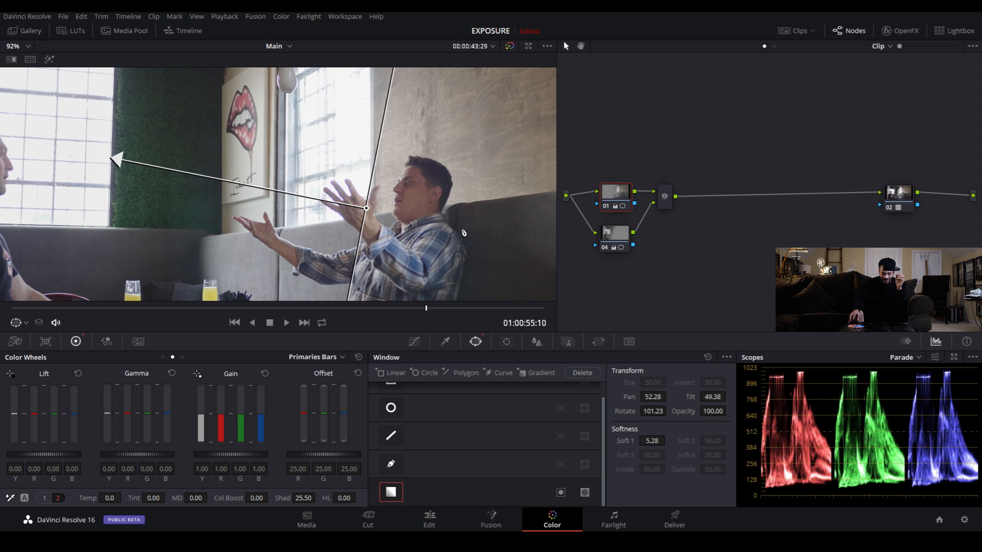
scroll(323, 203, "down", 1)
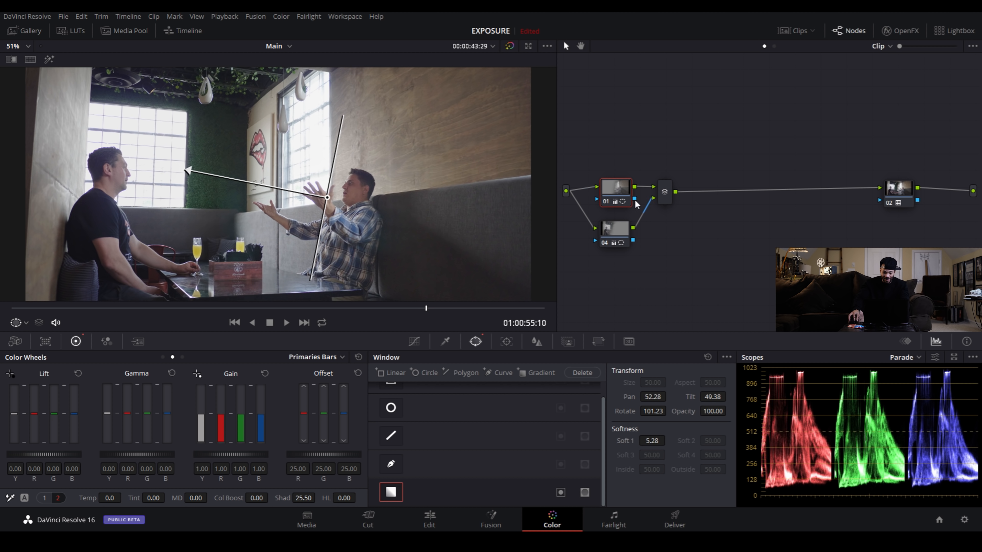
Add a serial node after the layer mixer, anchor its custom curve from the plaid-shirted man's face and move the black point inward.
left_click(662, 195)
key("alt+s")
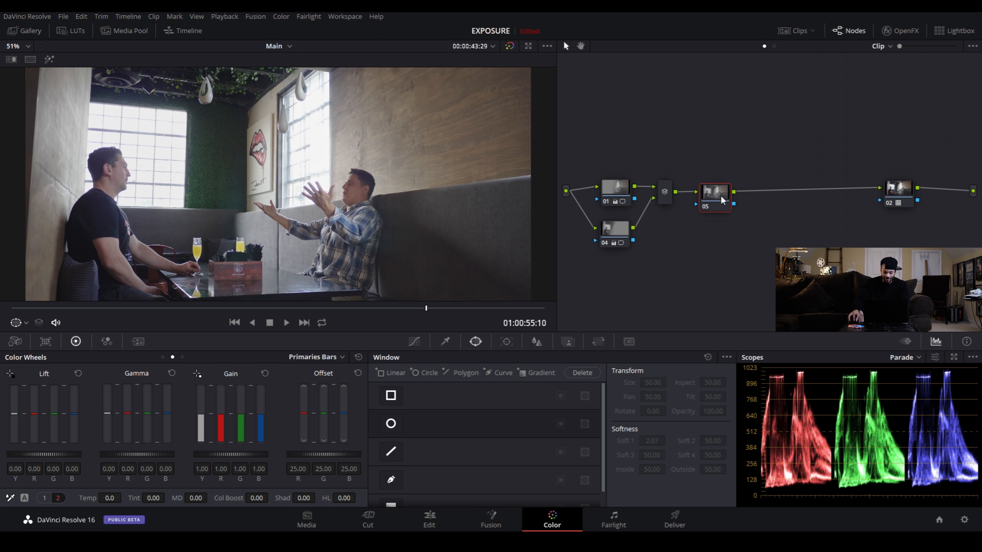
left_click(414, 341)
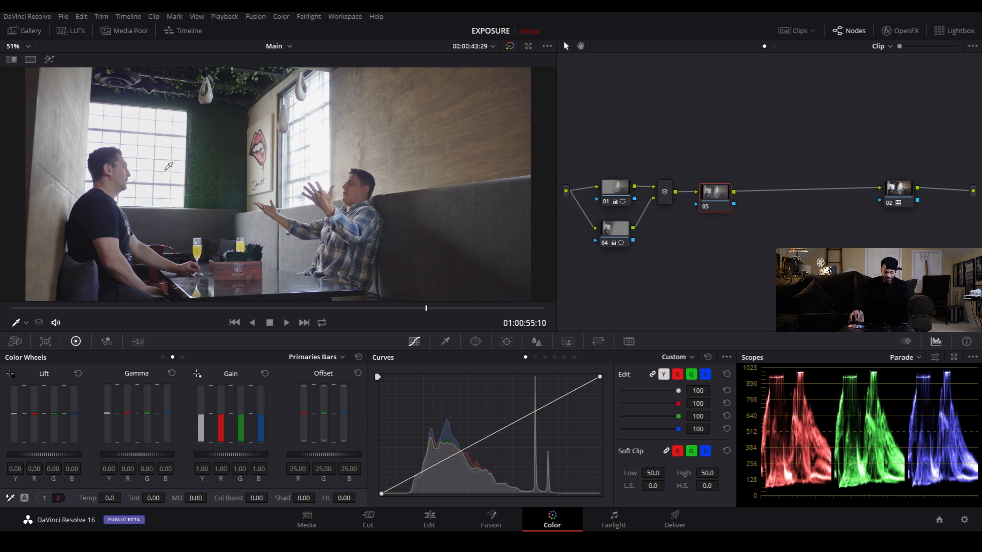
left_click(357, 174)
left_click_drag(382, 493, 402, 492)
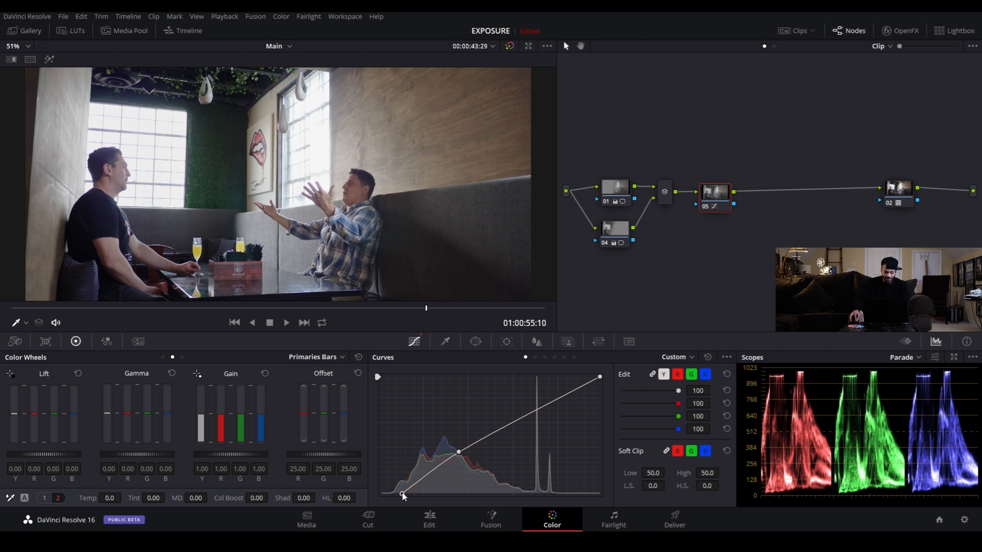
left_click_drag(402, 492, 403, 493)
Review node 01's gradient mask in highlight view, then examine the finished restaurant shot up close and in full.
left_click(615, 196)
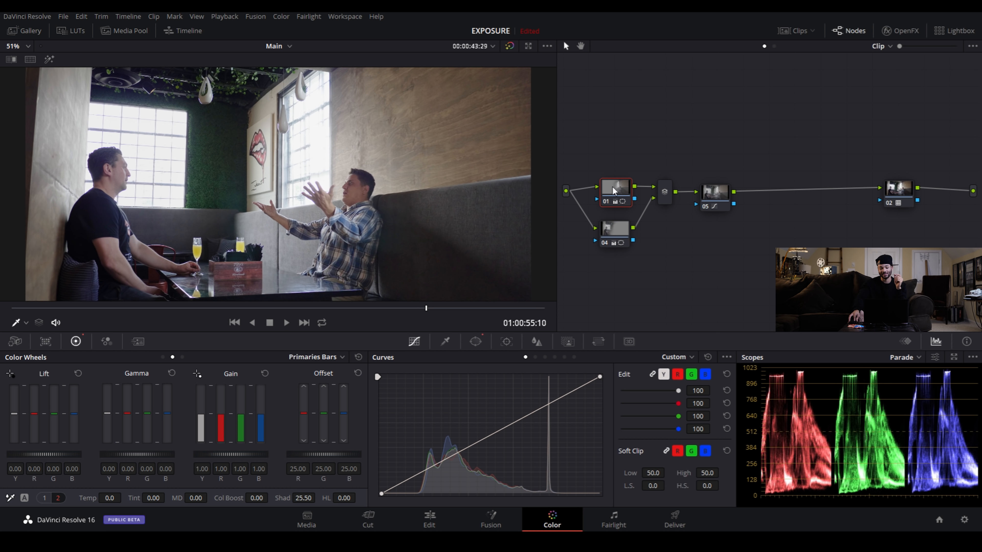
left_click(46, 60)
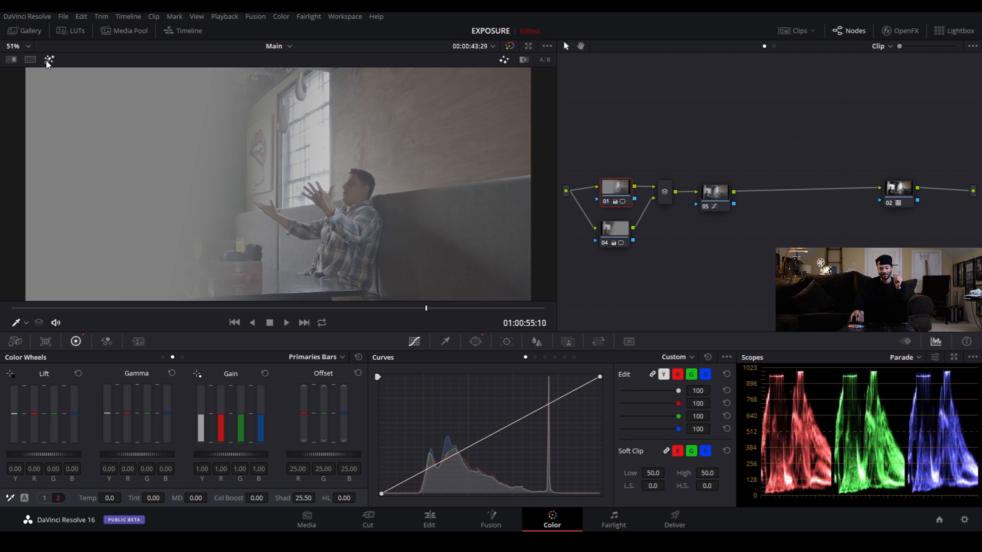
left_click(46, 59)
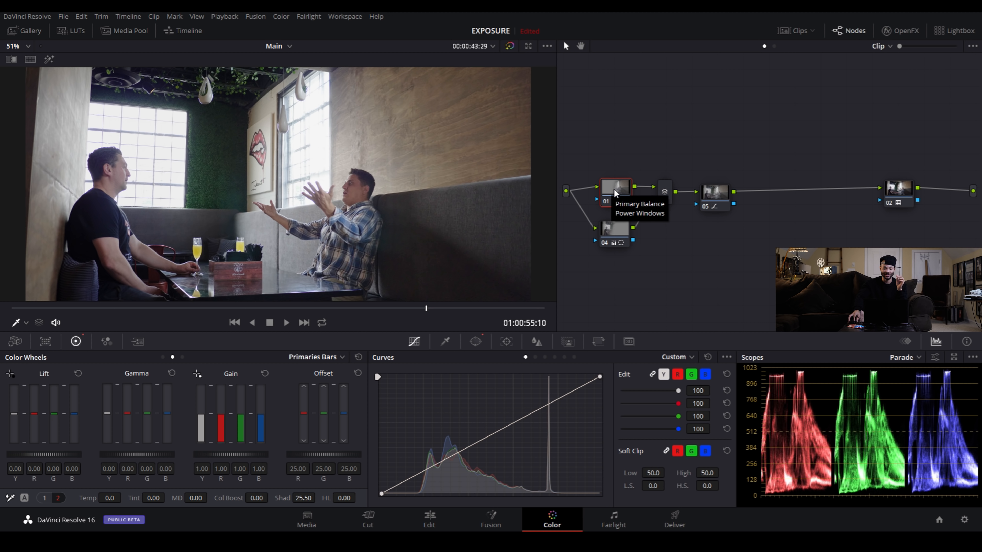
scroll(246, 258, "up", 3)
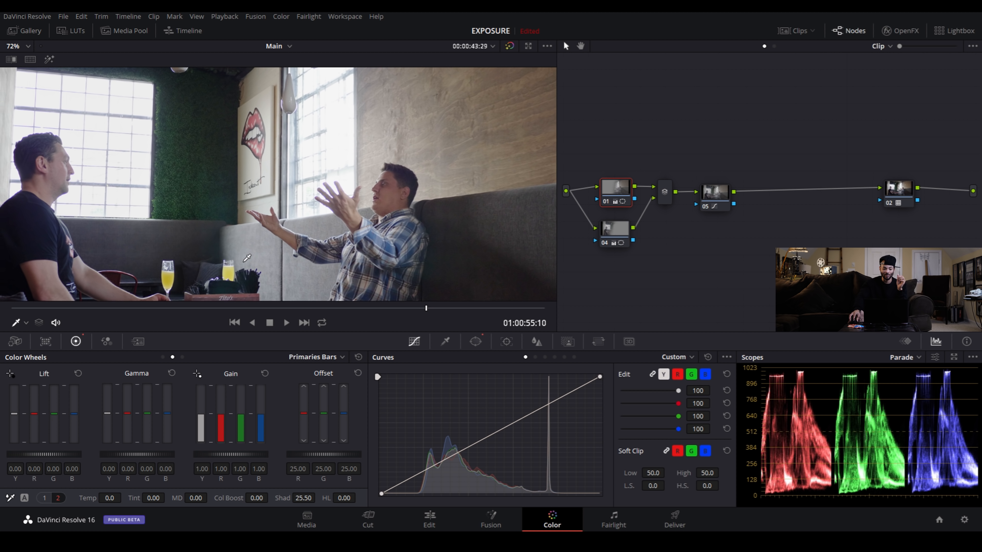
scroll(247, 258, "down", 2)
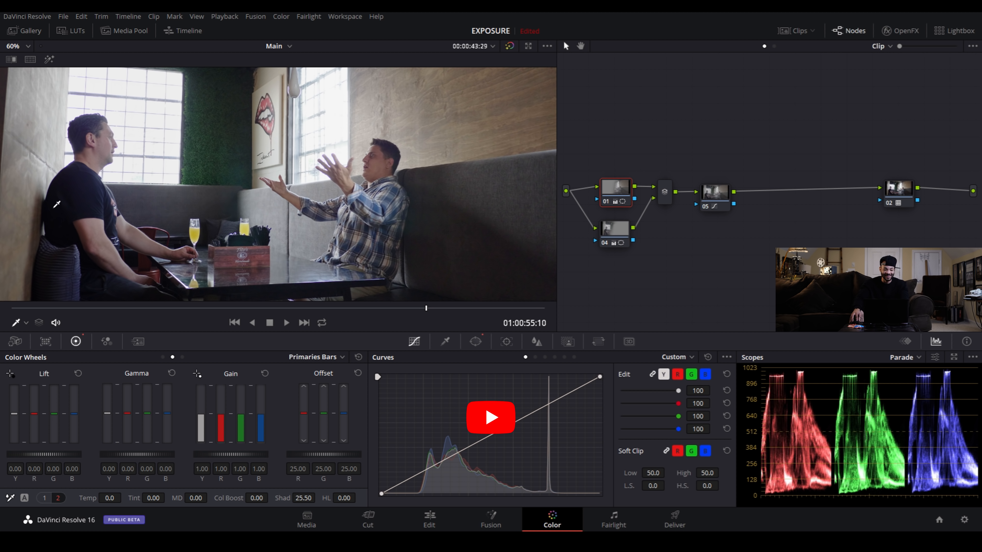
scroll(162, 190, "up", 3)
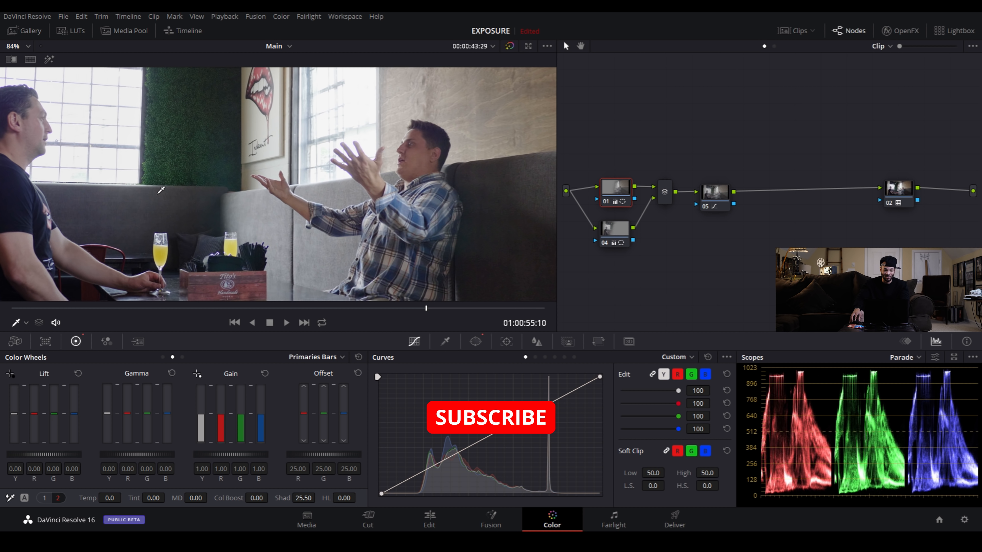
scroll(161, 190, "down", 5)
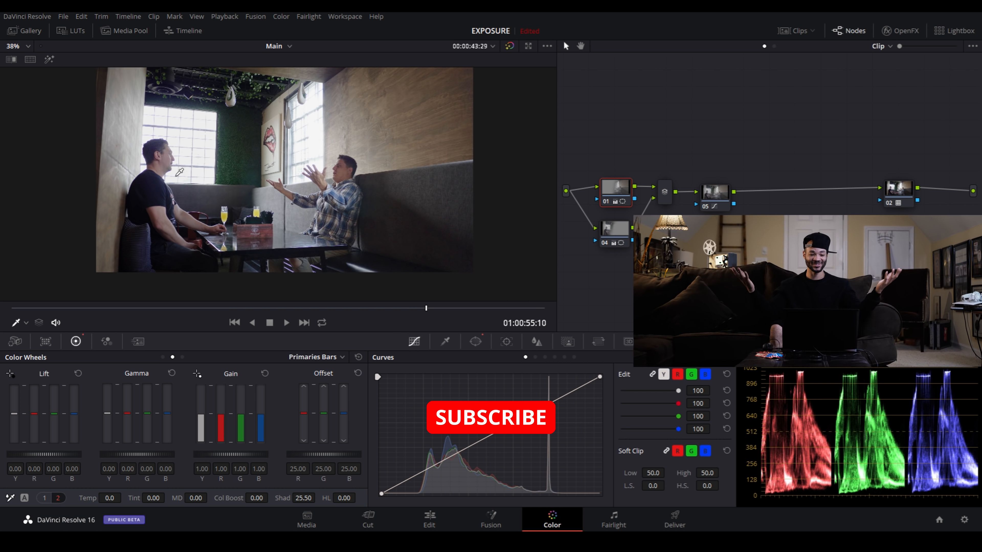